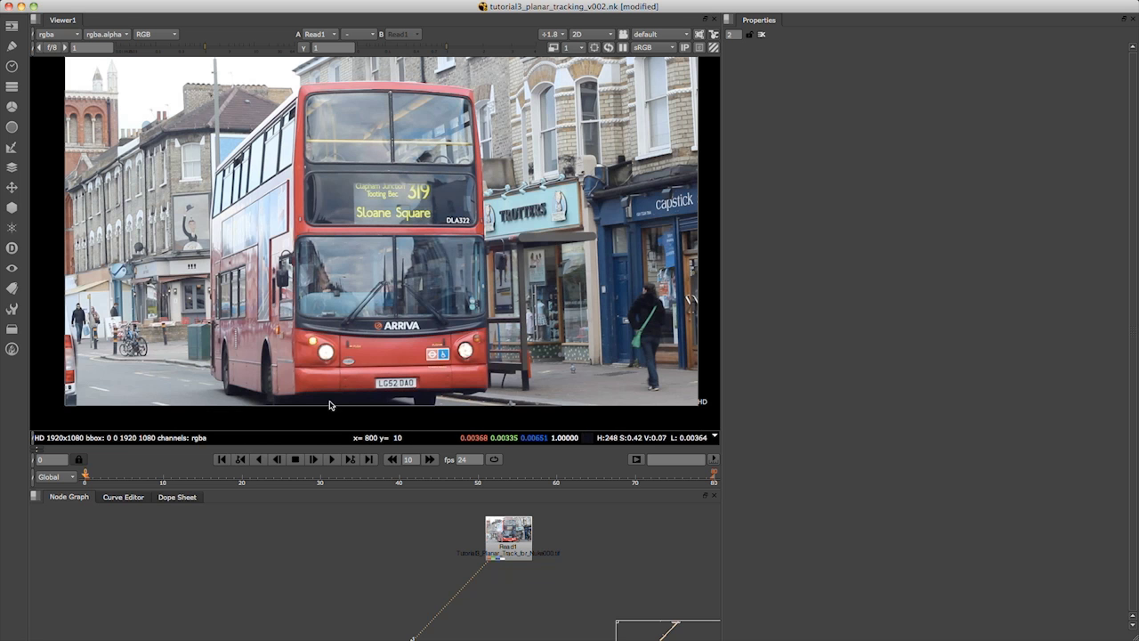
# Step: Play through the bus footage to review it, and move the playhead to frame 16
pyautogui.click(333, 459)
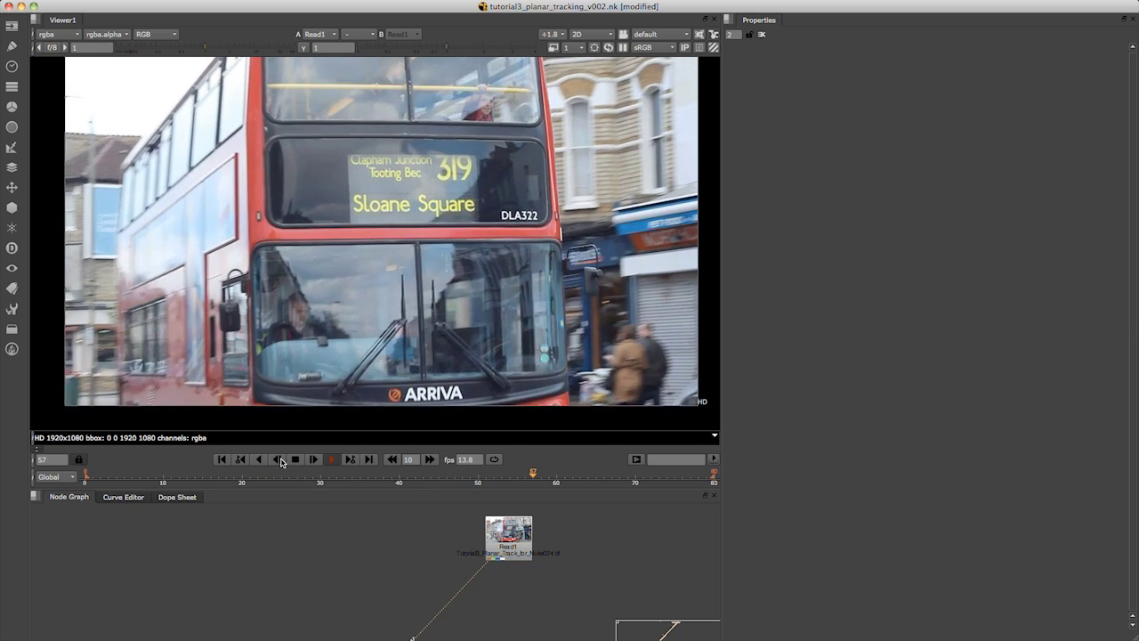
pyautogui.press('k')
pyautogui.press('l')
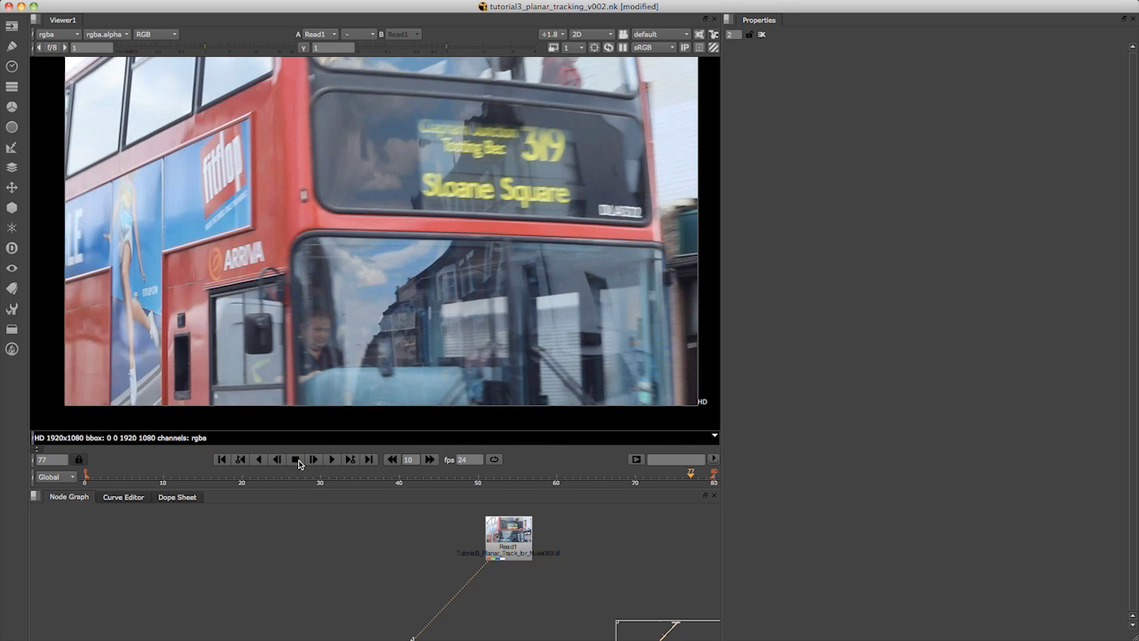
pyautogui.moveTo(474, 473); pyautogui.dragTo(210, 495)
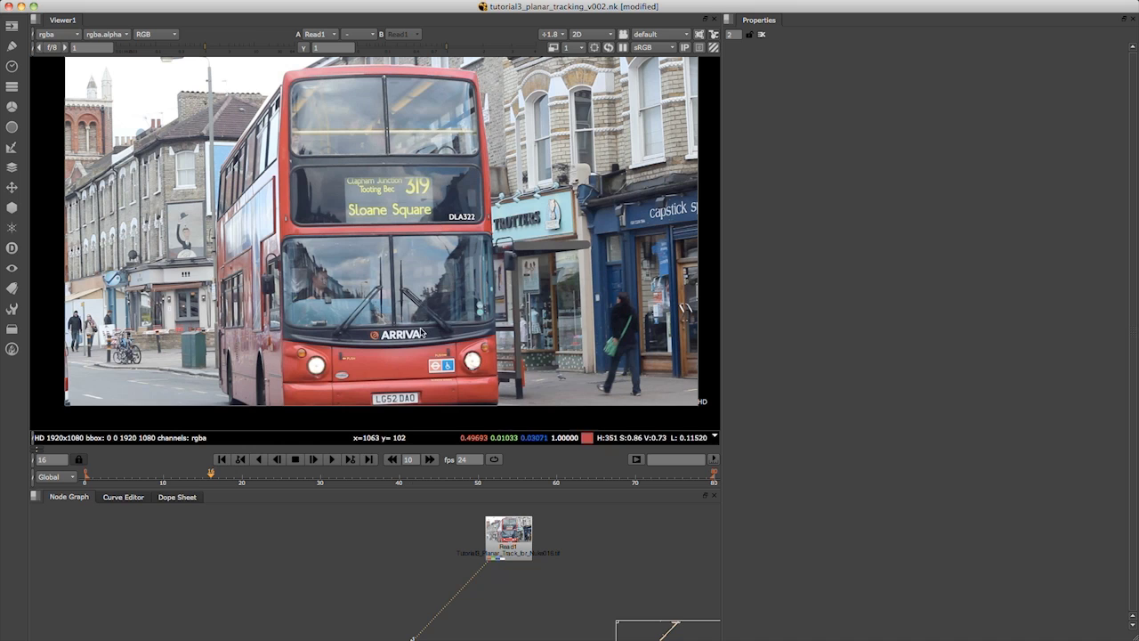
# Step: Add a PlanarTracker node below the Read1 footage node
pyautogui.moveTo(481, 586); pyautogui.dragTo(422, 598, button='middle')
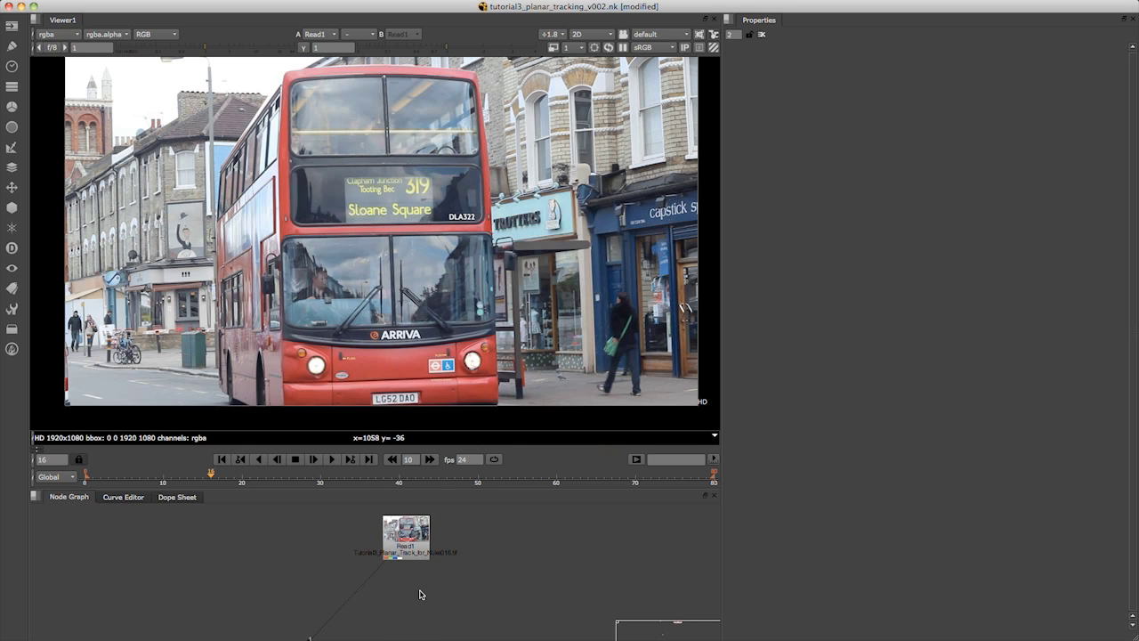
pyautogui.press('Tab')
pyautogui.write('planar')
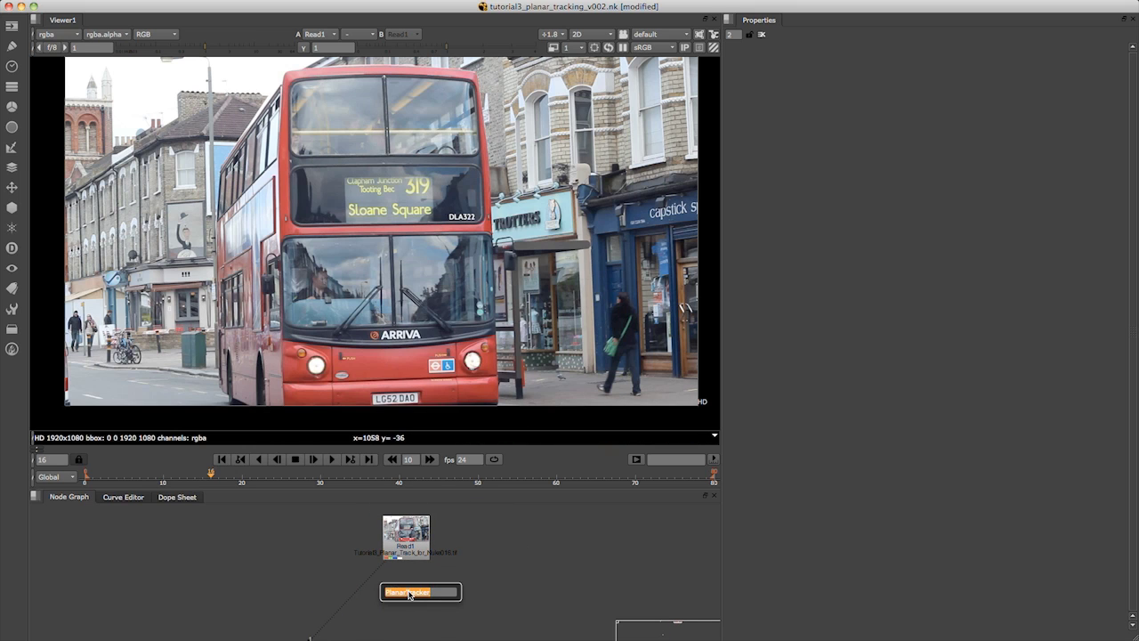
pyautogui.write('pla')
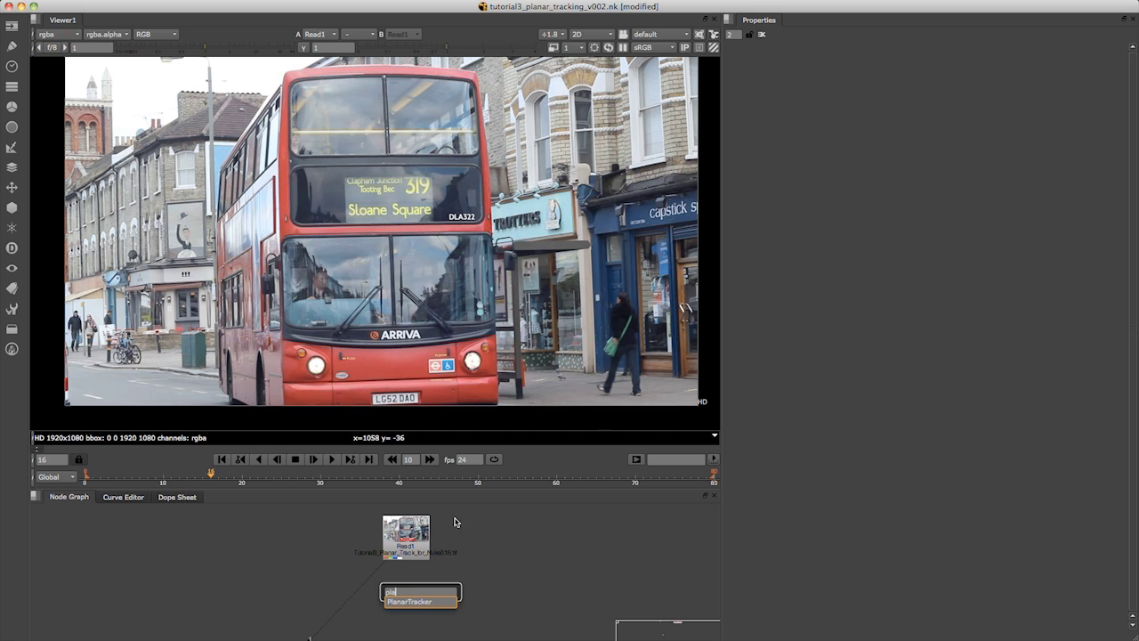
pyautogui.press('Return')
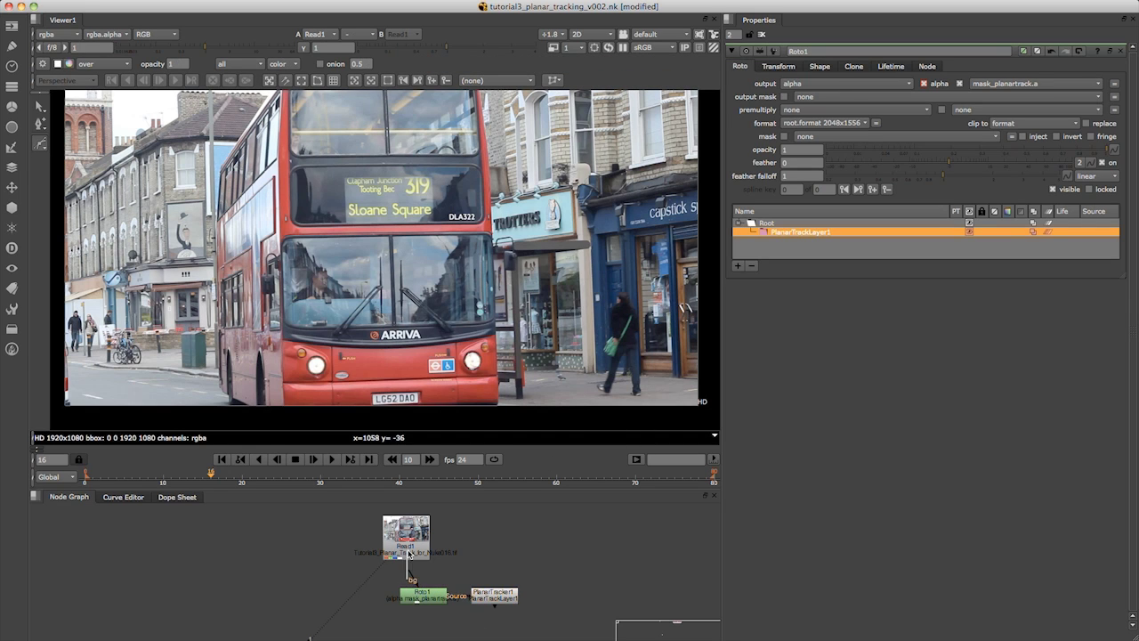
# Step: Align the Read1 node directly above Roto1 and connect the viewer to Roto1
pyautogui.moveTo(417, 578); pyautogui.dragTo(425, 537)
pyautogui.click(435, 599)
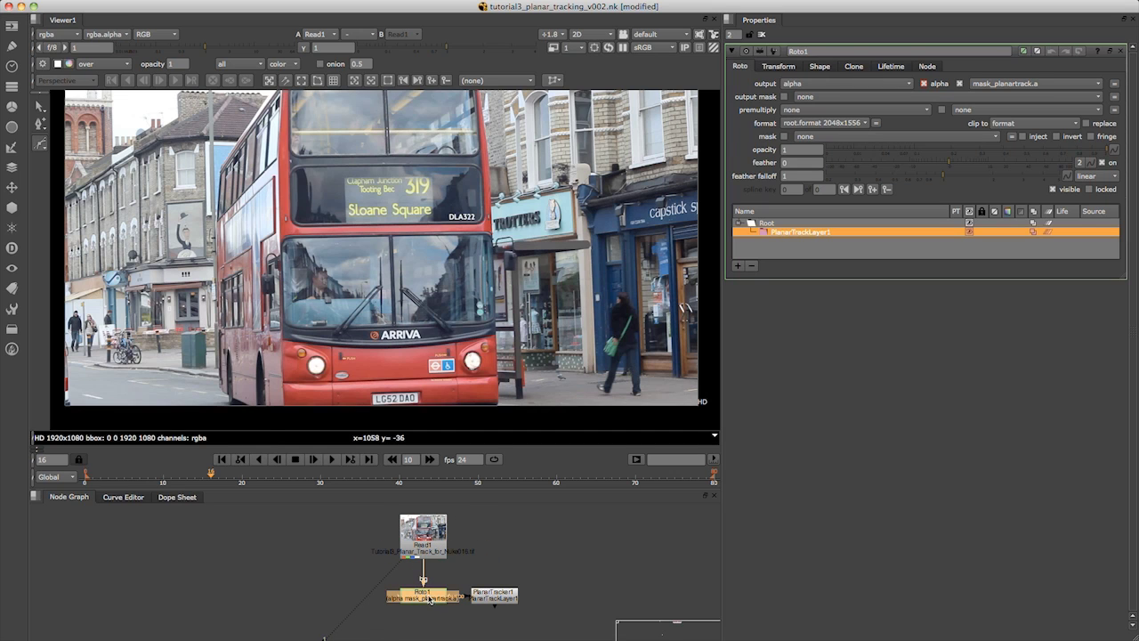
pyautogui.press('1')
pyautogui.click(390, 569)
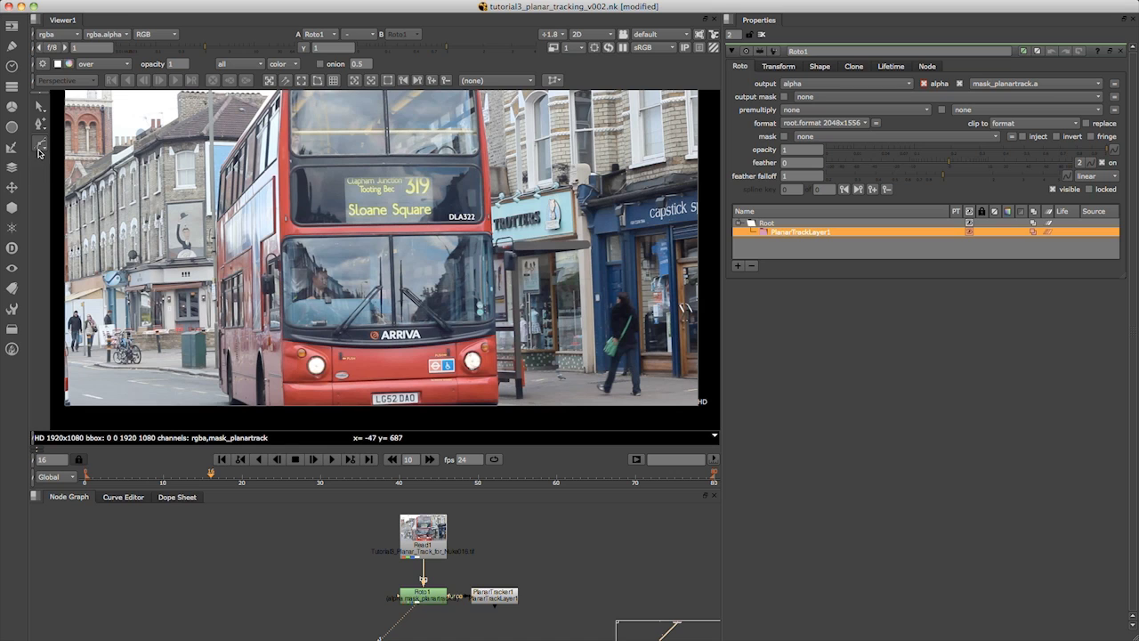
# Step: Draw a closed Bezier shape around the bus's upper destination window, following its rounded frame
pyautogui.click(39, 148)
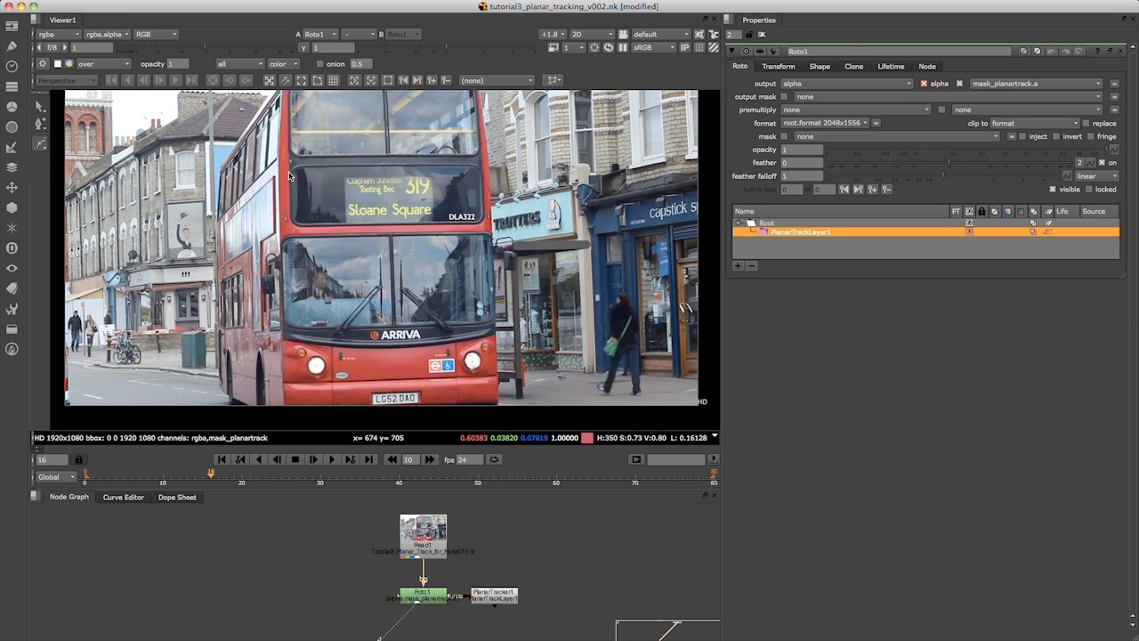
pyautogui.click(295, 171)
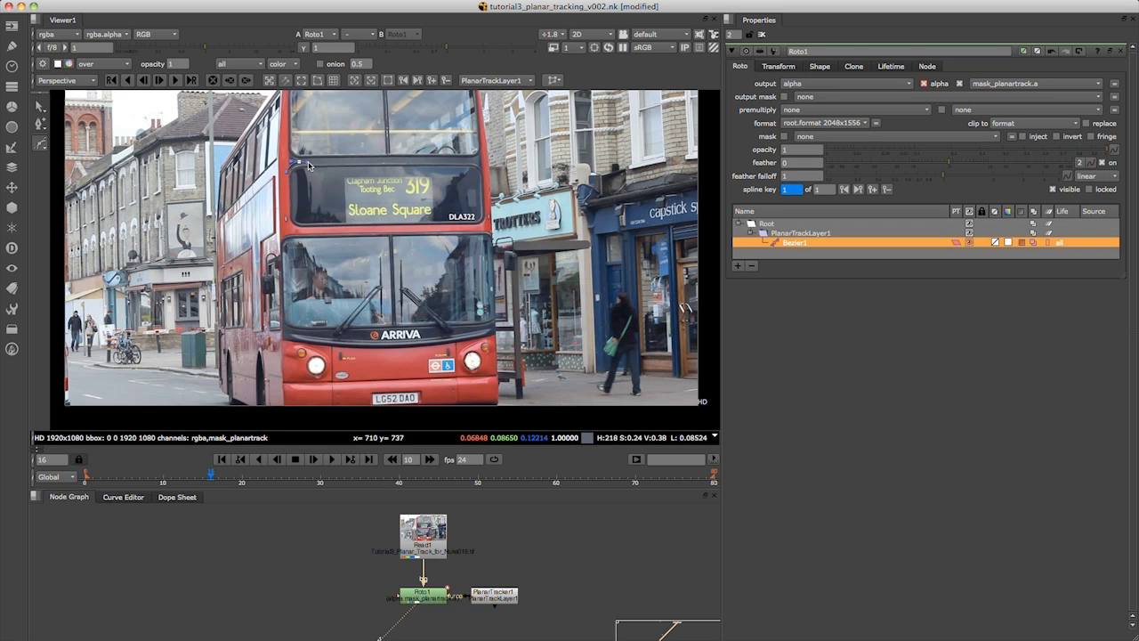
pyautogui.scroll(4, 313, 169)
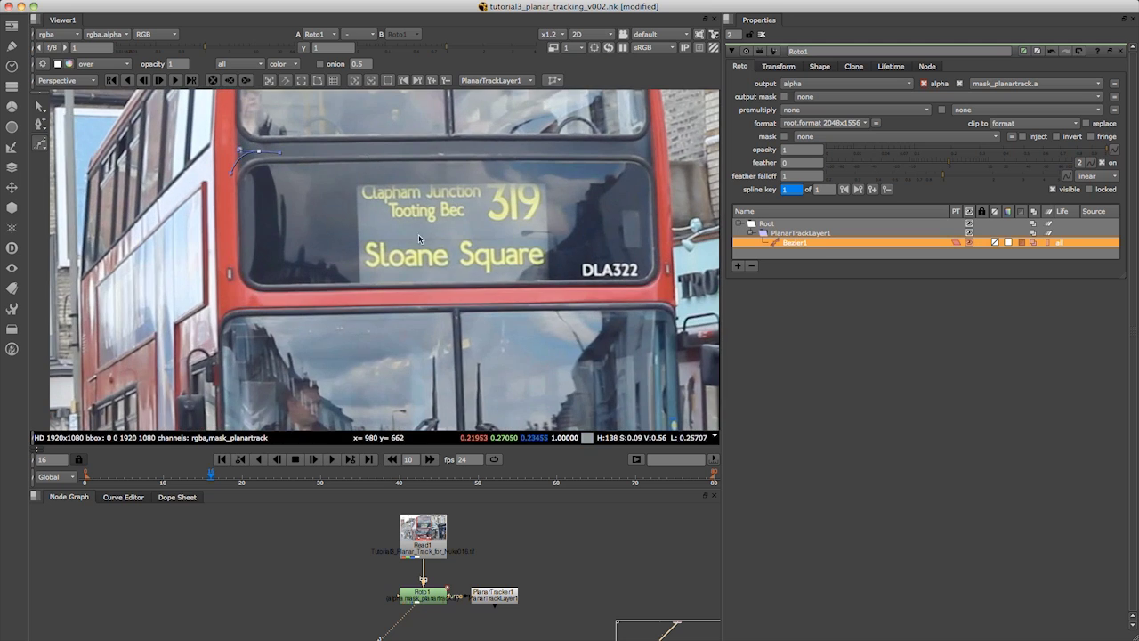
pyautogui.moveTo(418, 235); pyautogui.dragTo(355, 277, button='middle')
pyautogui.moveTo(585, 182); pyautogui.dragTo(576, 184, button='middle')
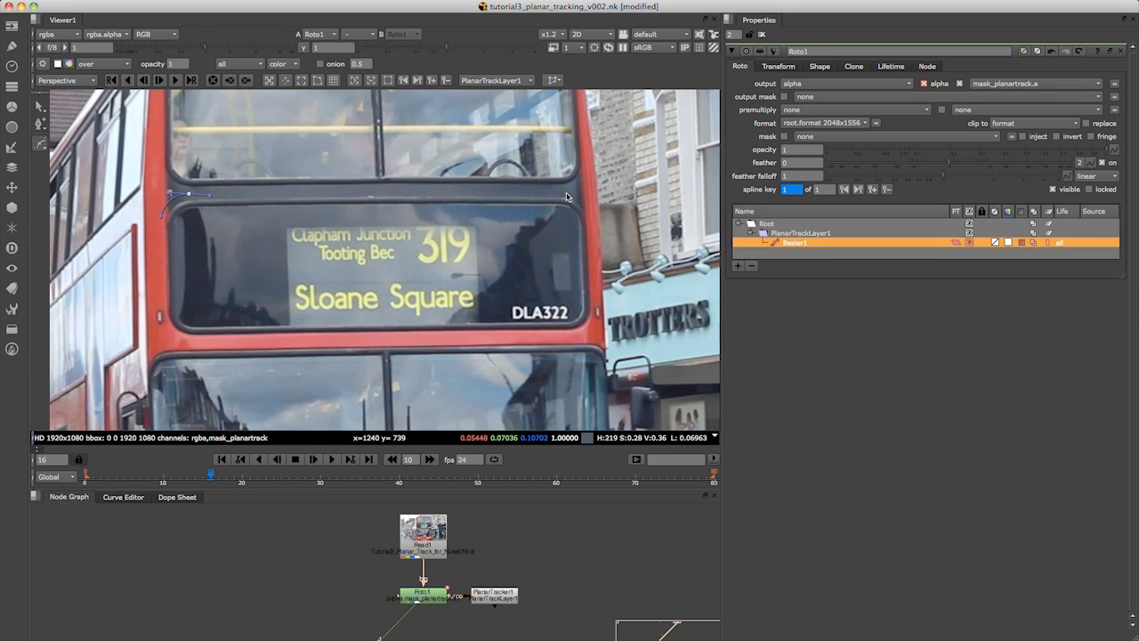
pyautogui.moveTo(566, 193); pyautogui.dragTo(579, 194)
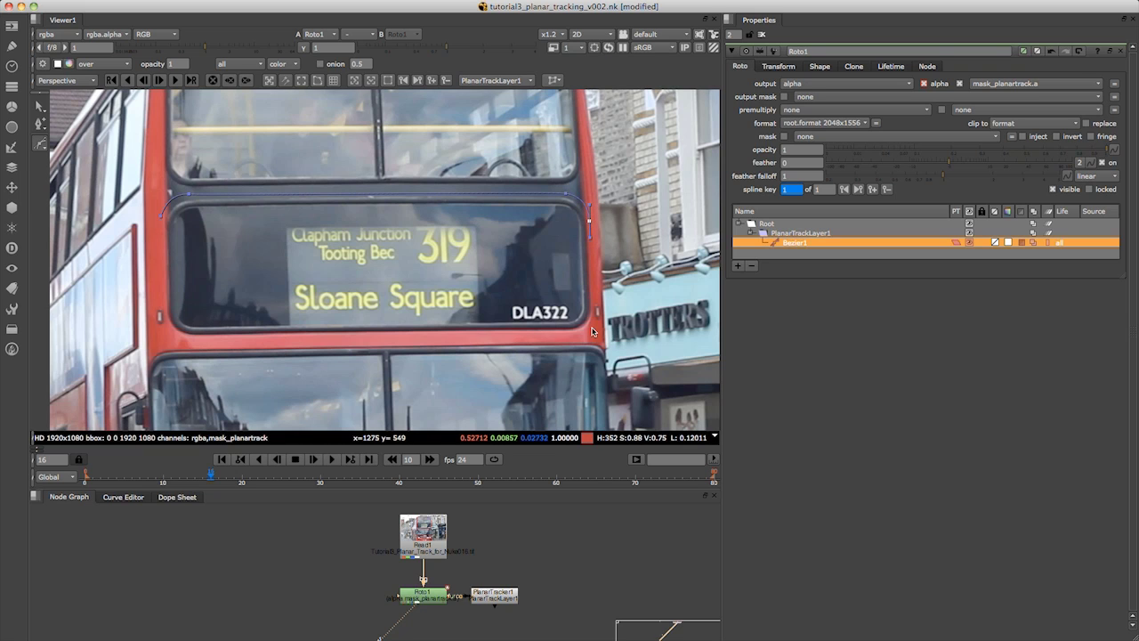
pyautogui.moveTo(589, 328); pyautogui.dragTo(582, 339)
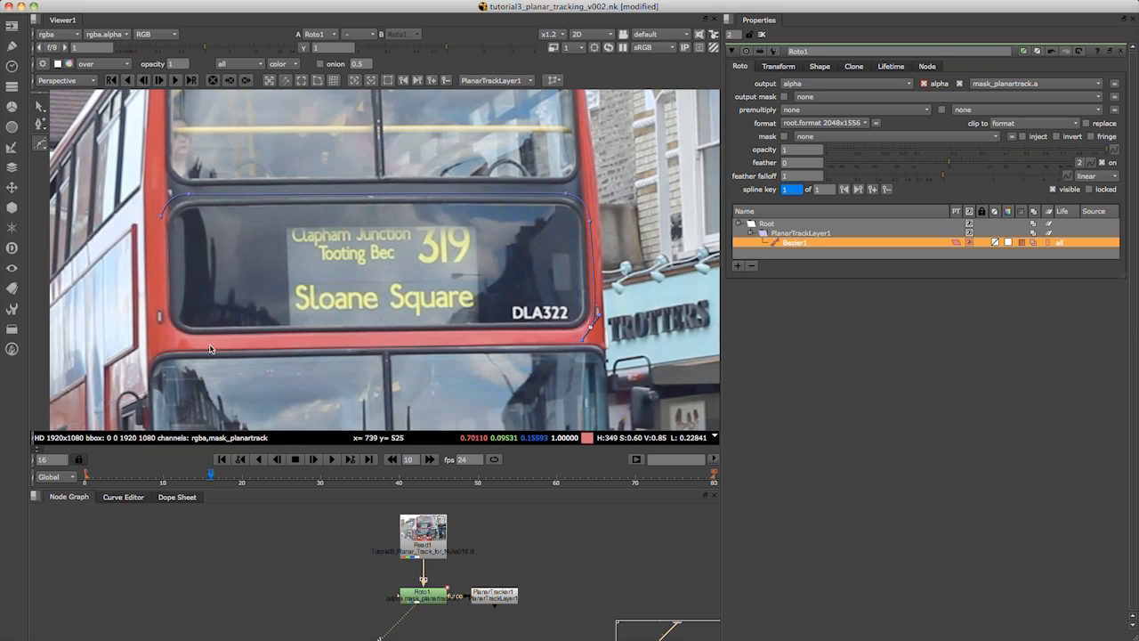
pyautogui.moveTo(185, 341); pyautogui.dragTo(164, 338)
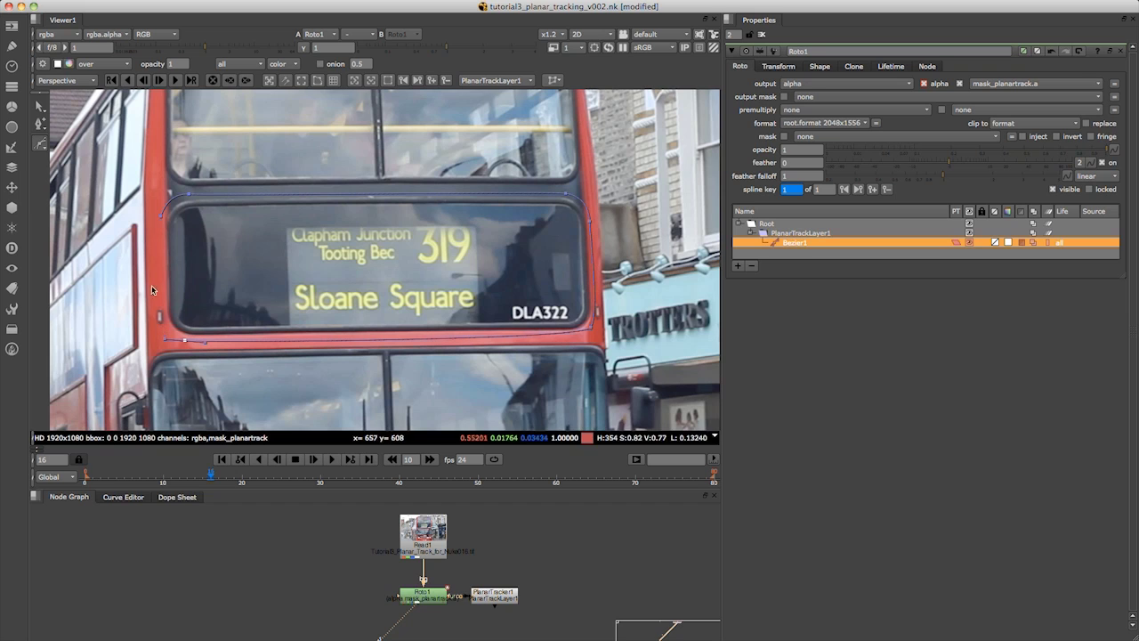
pyautogui.moveTo(160, 287); pyautogui.dragTo(156, 265)
pyautogui.click(161, 219)
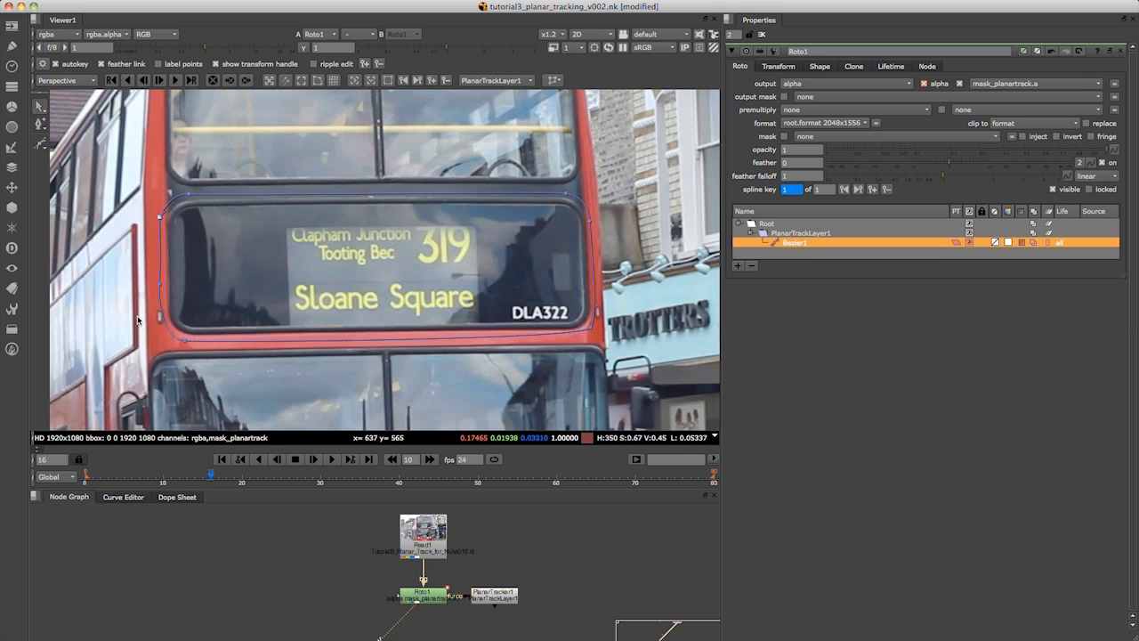
# Step: Track the planar shape backward from frame 16 to frame 0 and return to frame 16
pyautogui.click(126, 82)
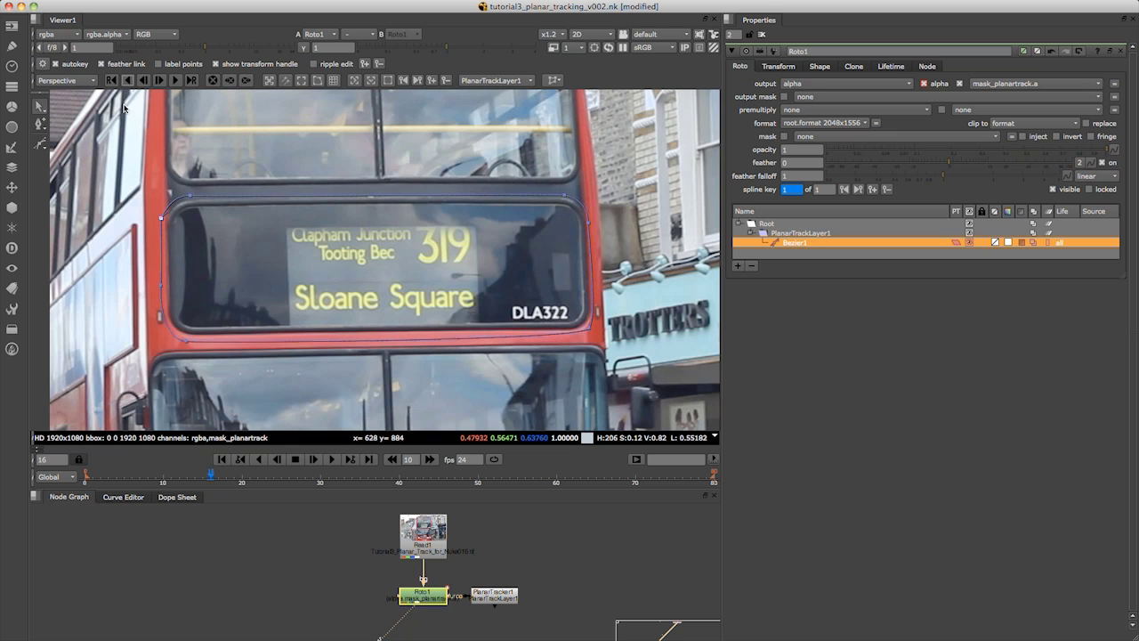
pyautogui.press('z')
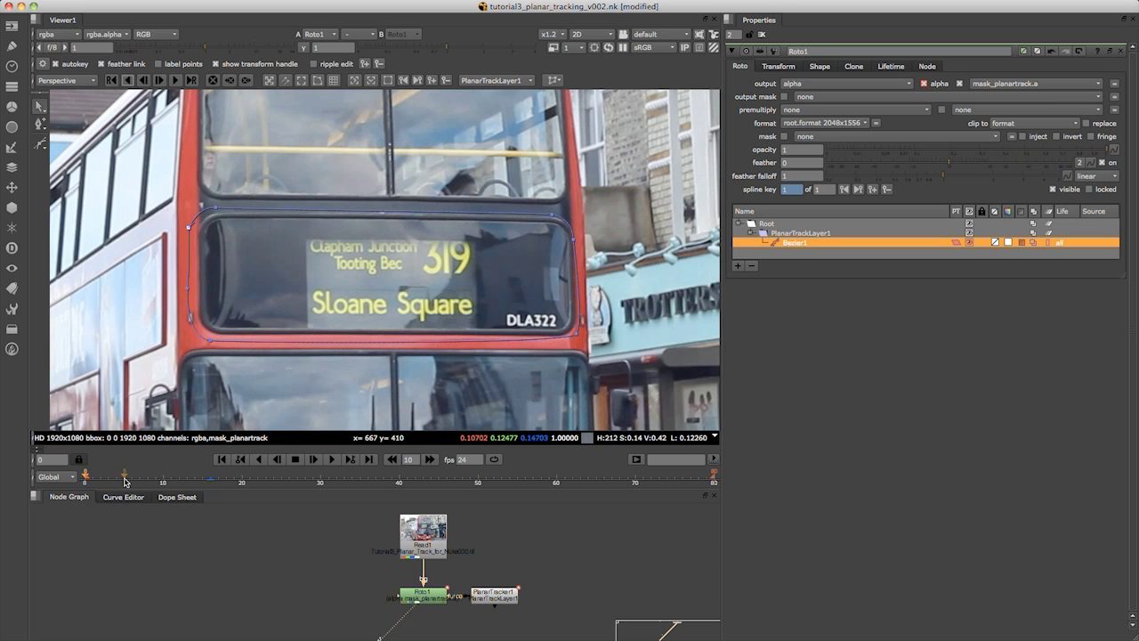
pyautogui.moveTo(94, 481); pyautogui.dragTo(212, 490)
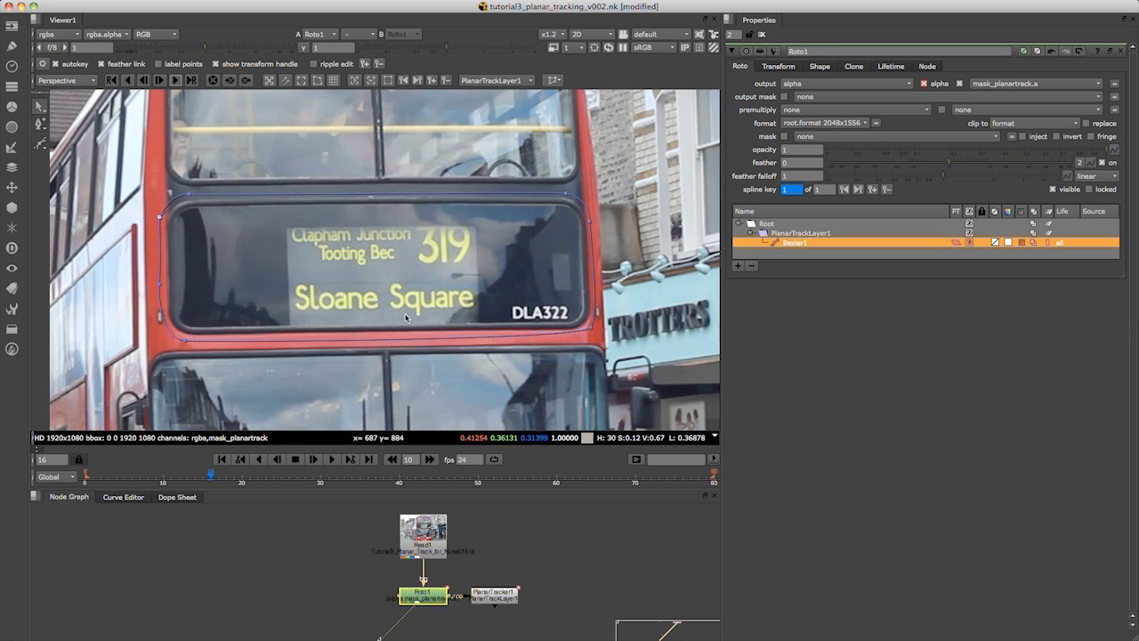
# Step: Track the planar shape forward from frame 16 to frame 80, and scrub back to frame 64 to check it
pyautogui.press('Right')
pyautogui.press('v')
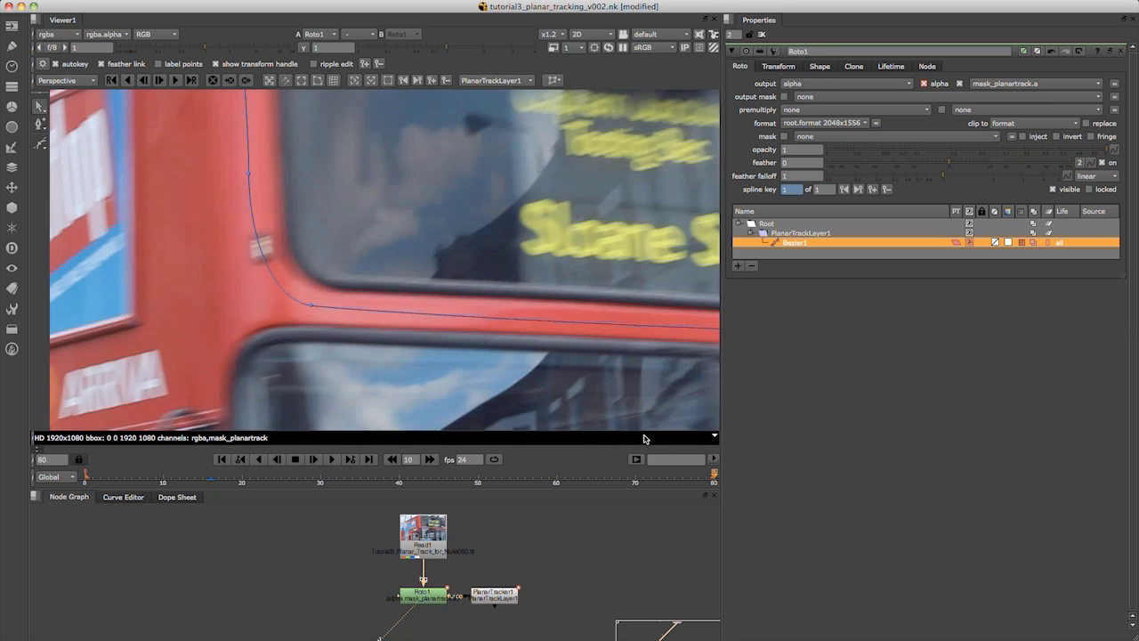
pyautogui.scroll(-3, 454, 267)
pyautogui.scroll(-3, 436, 300)
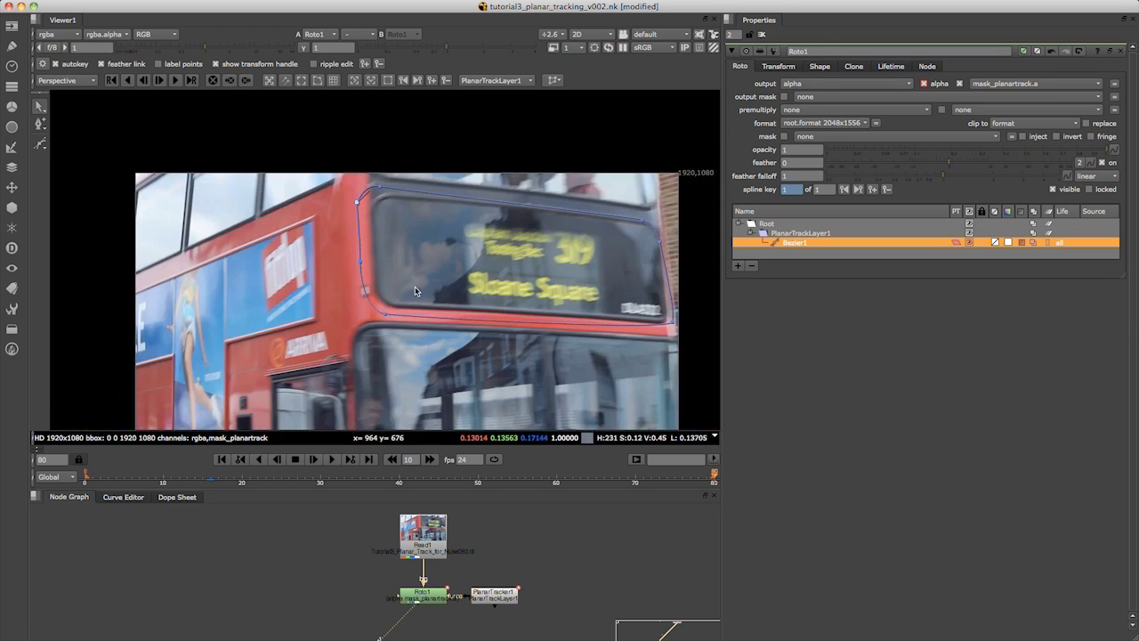
pyautogui.scroll(4, 492, 285)
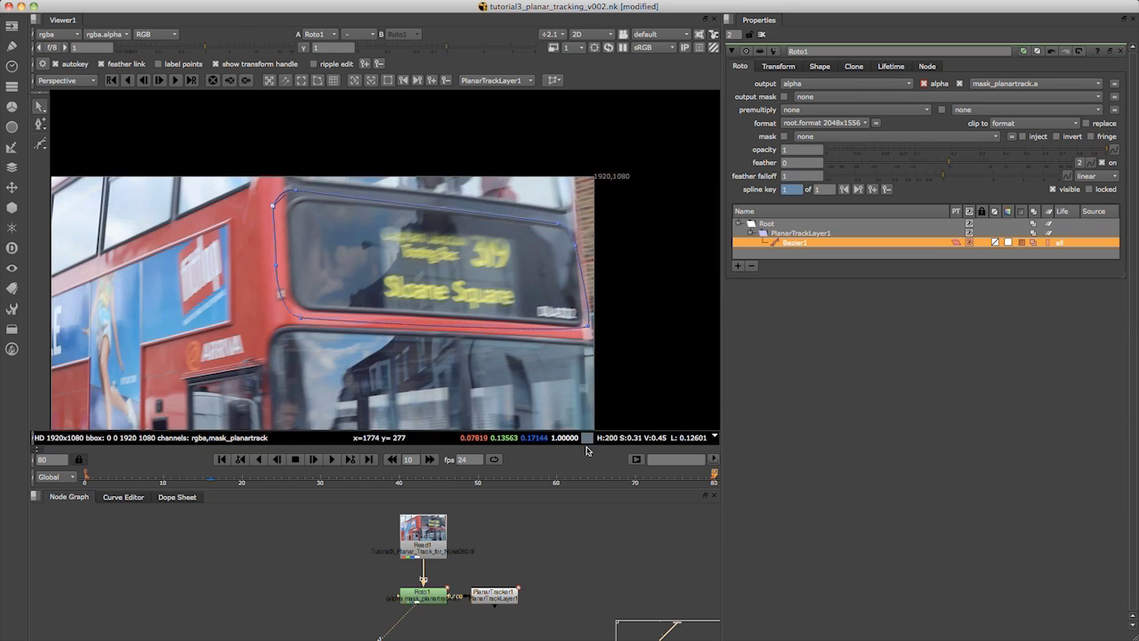
pyautogui.moveTo(714, 478); pyautogui.dragTo(577, 480)
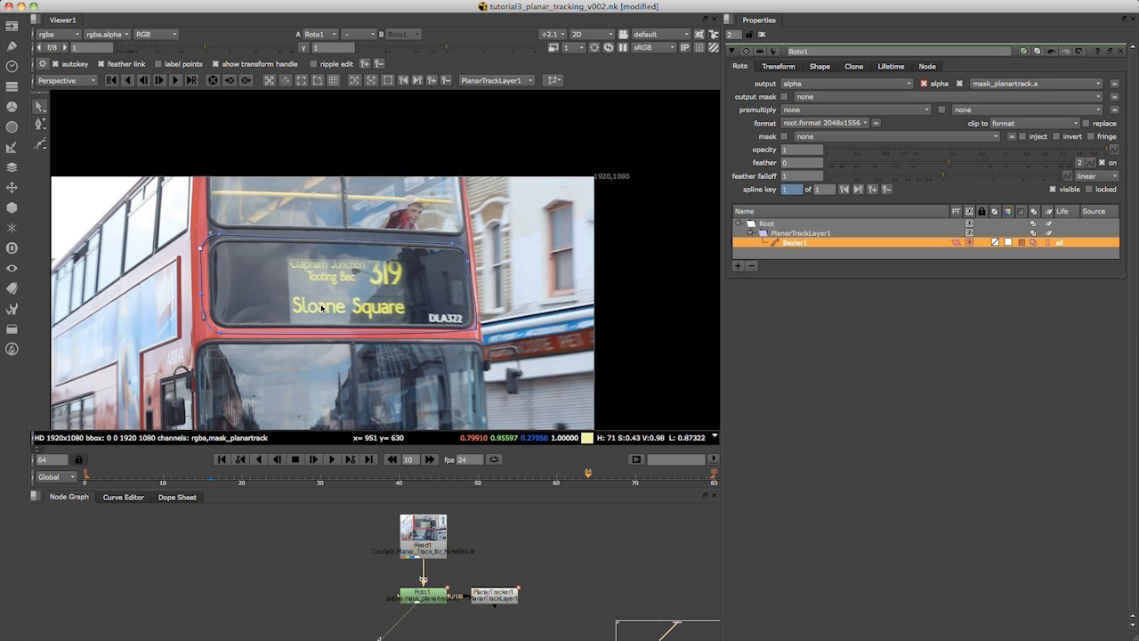
# Step: With Bezier1 selected, show the planar surface's output corners in the maximised viewer and go to the tracker's reference frame
pyautogui.press('space')
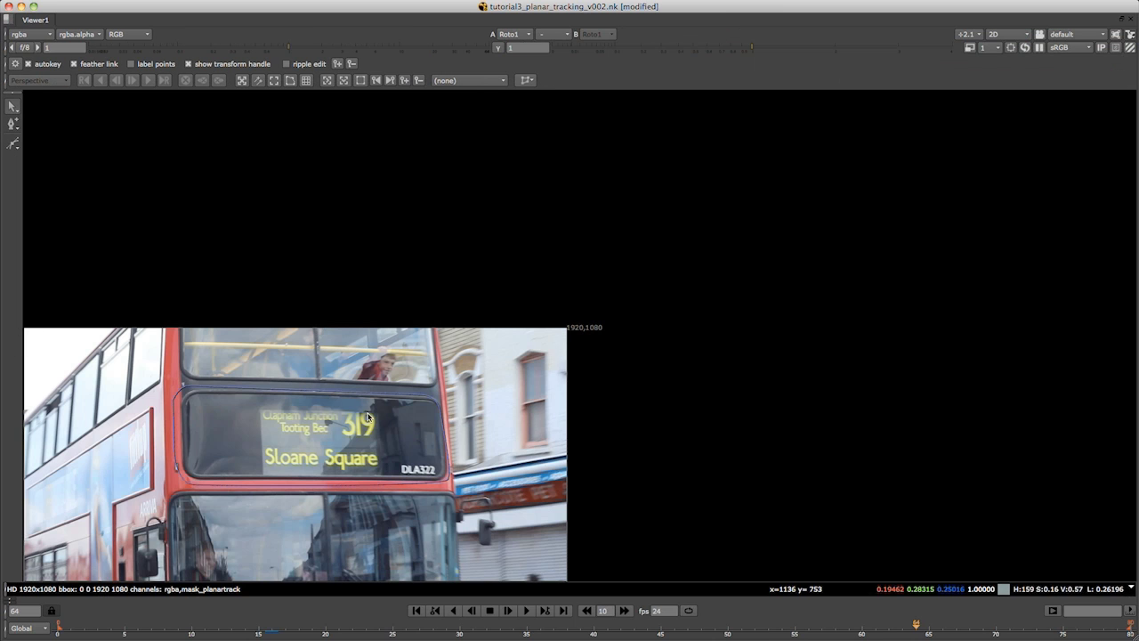
pyautogui.moveTo(367, 415); pyautogui.dragTo(493, 292, button='middle')
pyautogui.scroll(5, 516, 270)
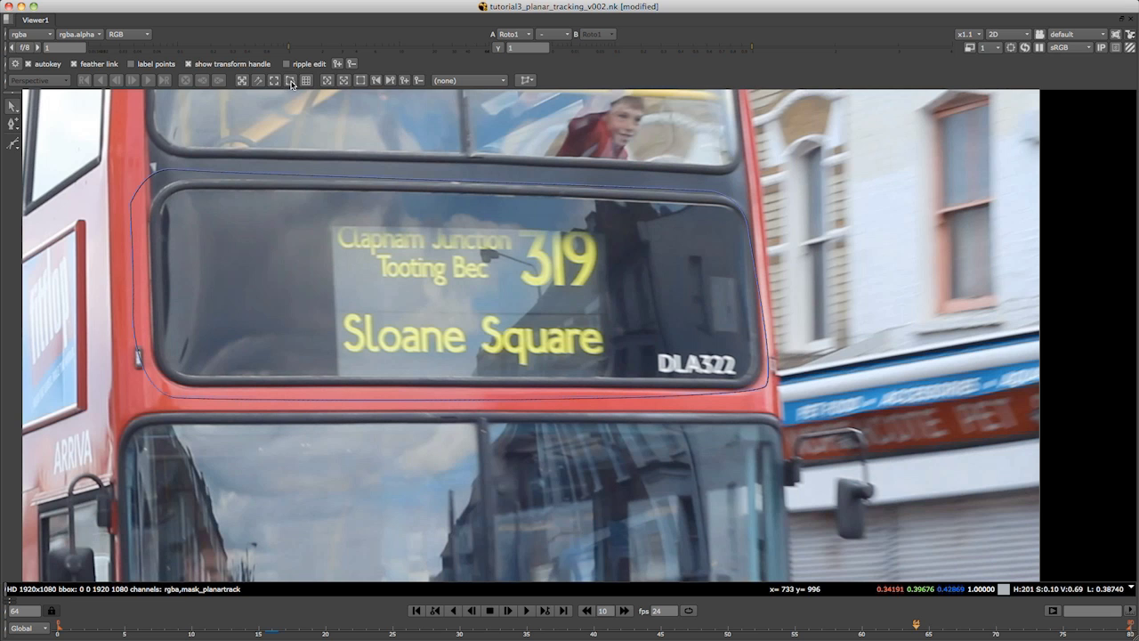
pyautogui.hotkey('alt', 'w')
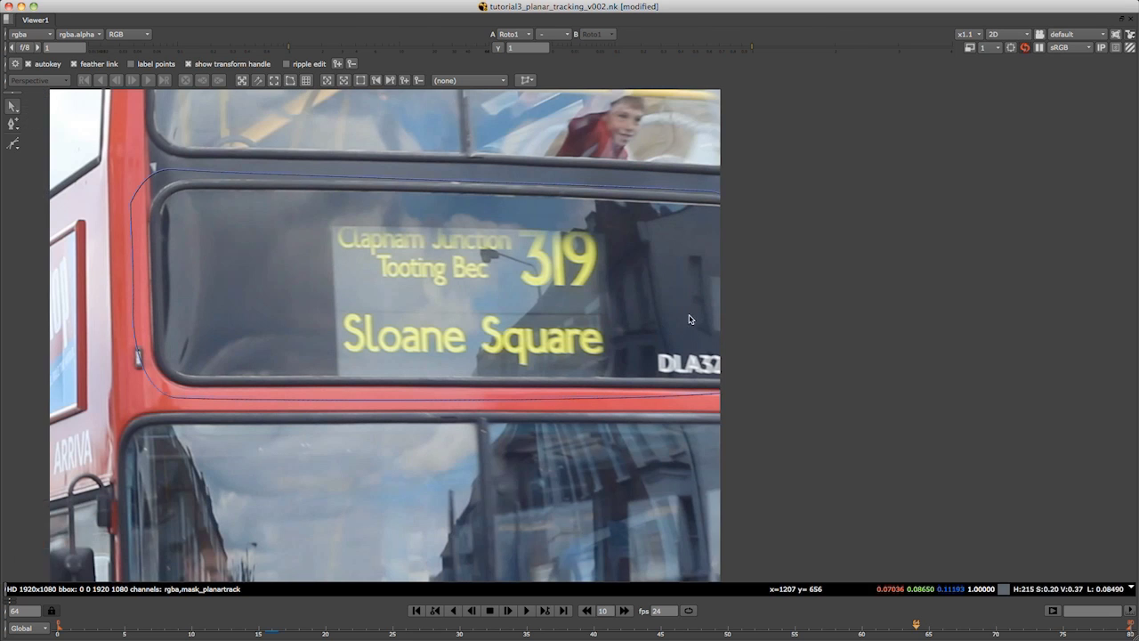
pyautogui.press('space')
pyautogui.click(794, 242)
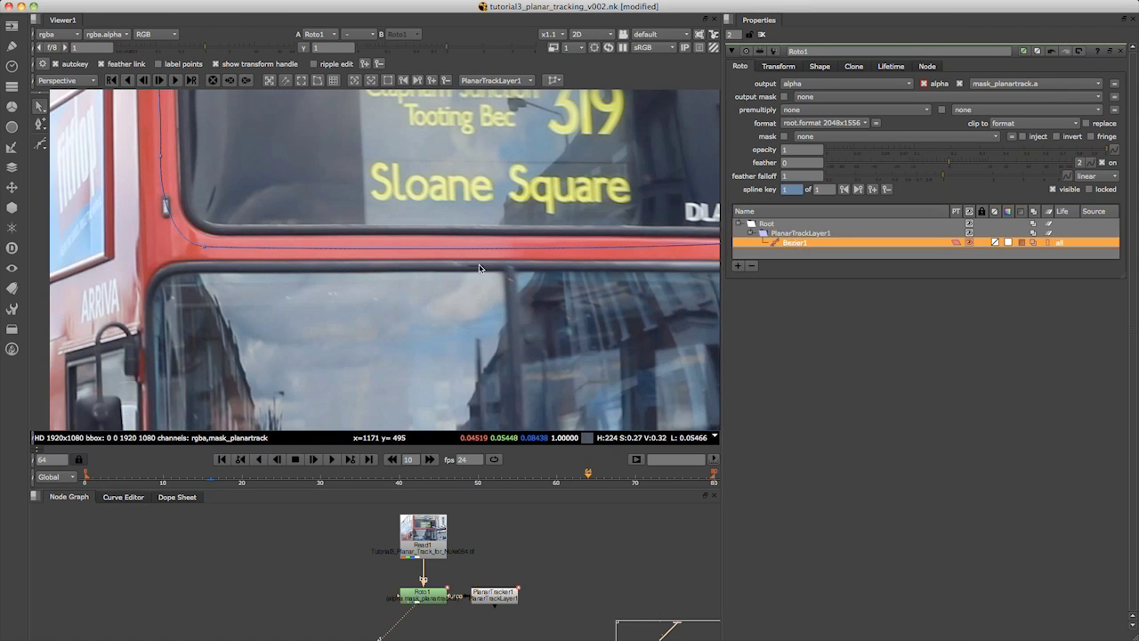
pyautogui.press('space')
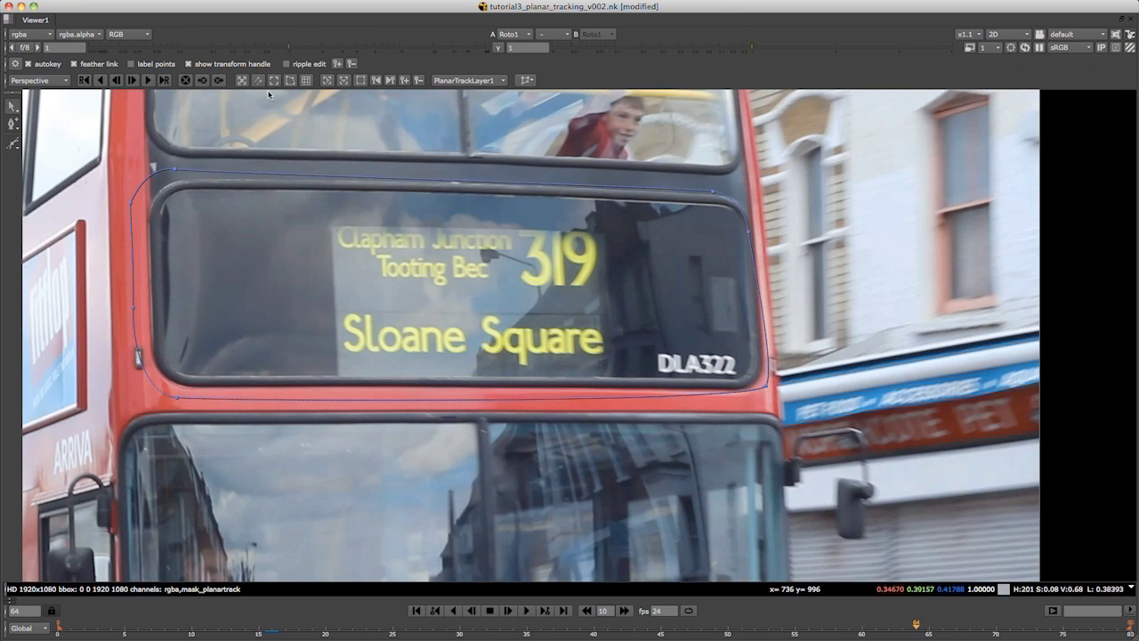
pyautogui.click(290, 81)
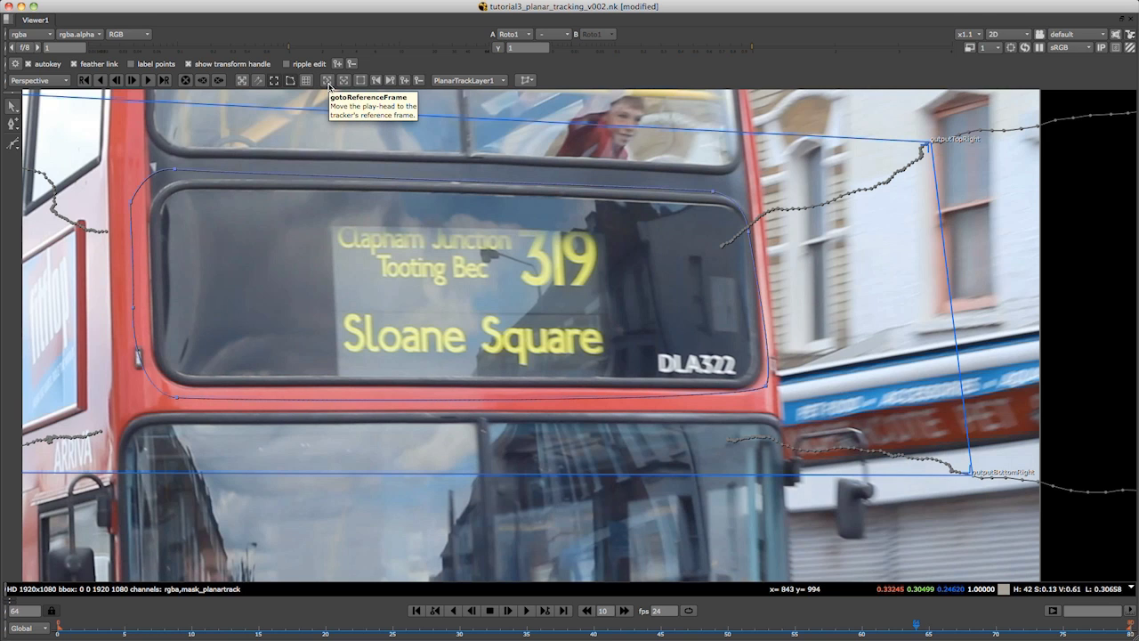
pyautogui.click(327, 81)
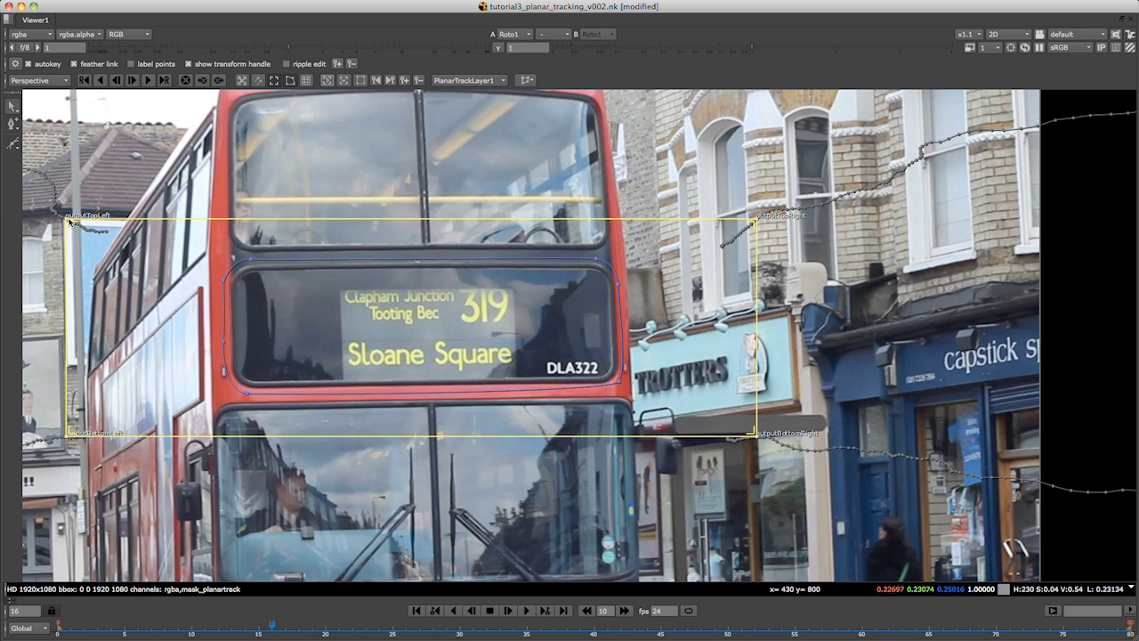
# Step: Place the four output corners of the planar surface on the corners of the yellow-lettered Sloane Square sign
pyautogui.moveTo(72, 229); pyautogui.dragTo(344, 295)
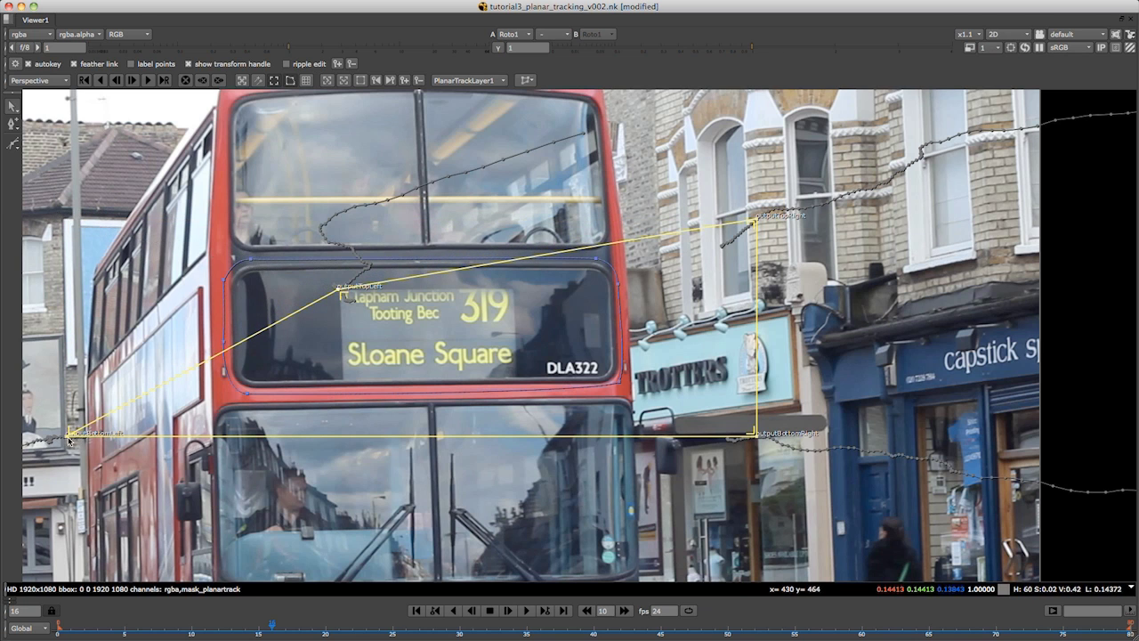
pyautogui.moveTo(73, 435); pyautogui.dragTo(343, 383)
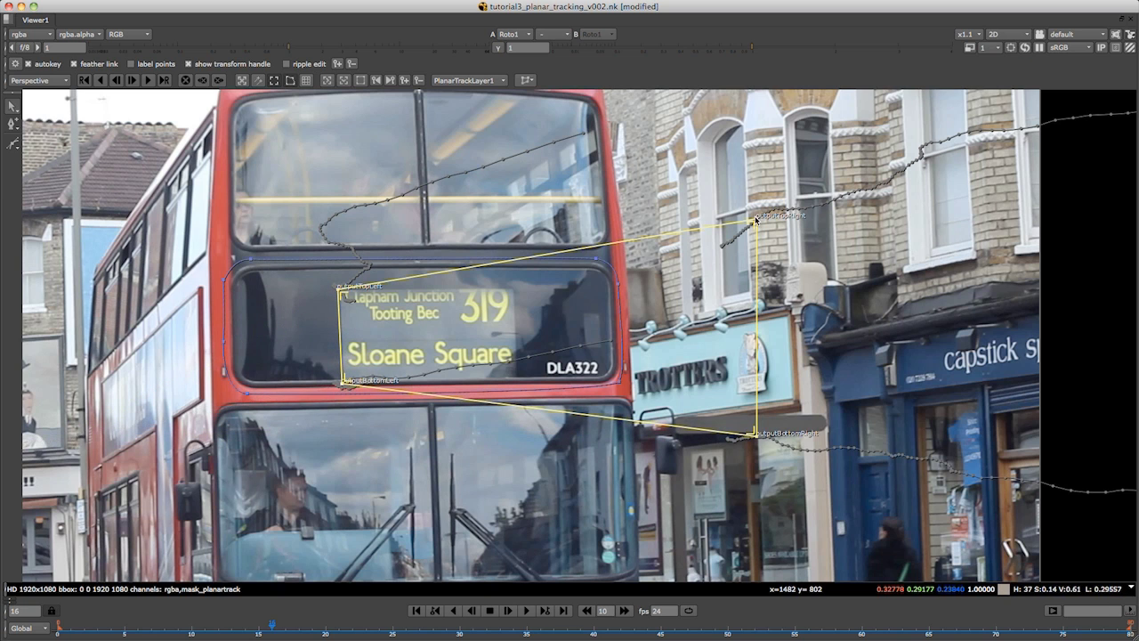
pyautogui.moveTo(755, 218); pyautogui.dragTo(514, 284)
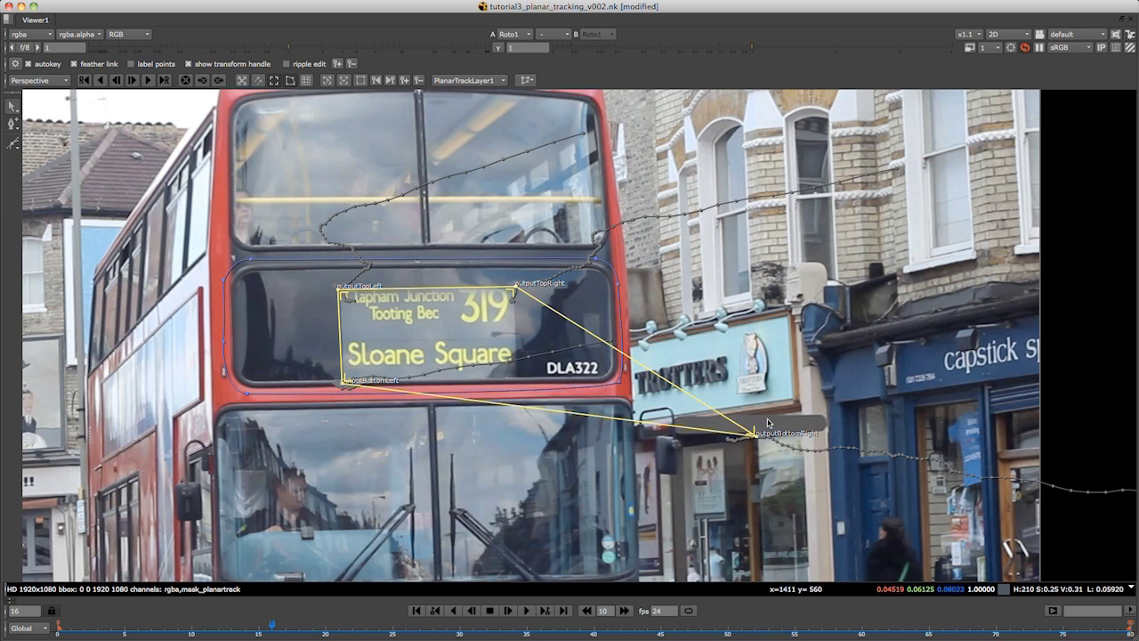
pyautogui.moveTo(755, 435); pyautogui.dragTo(520, 383)
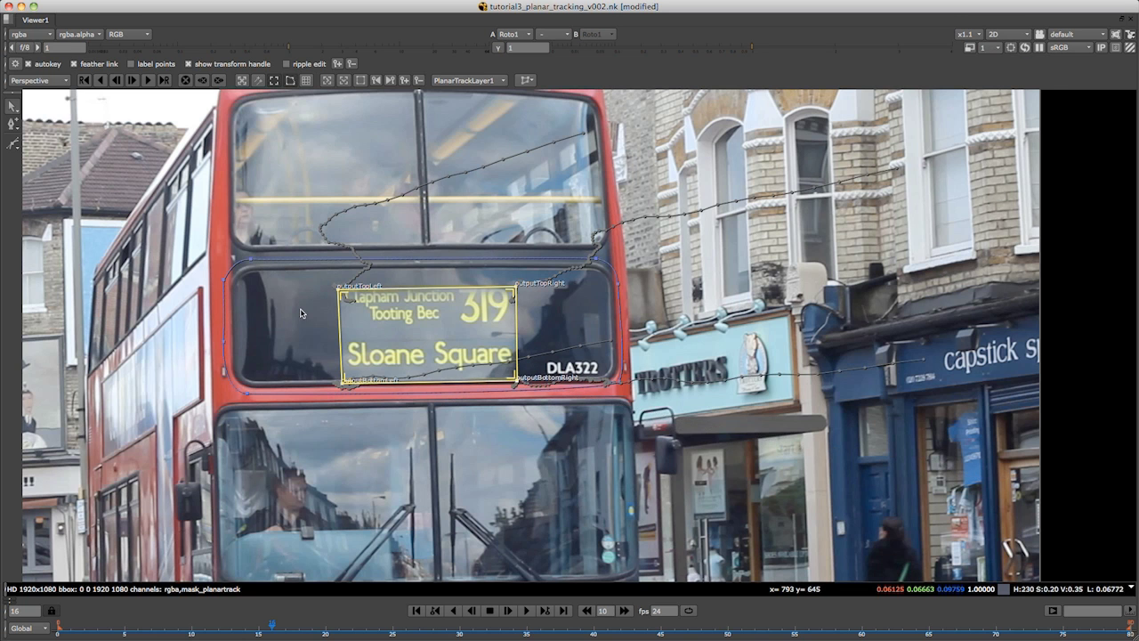
# Step: Refine the four planar surface corners at frame 16 so the outline sits tightly on the Sloane Square sign's edges
pyautogui.scroll(6, 352, 289)
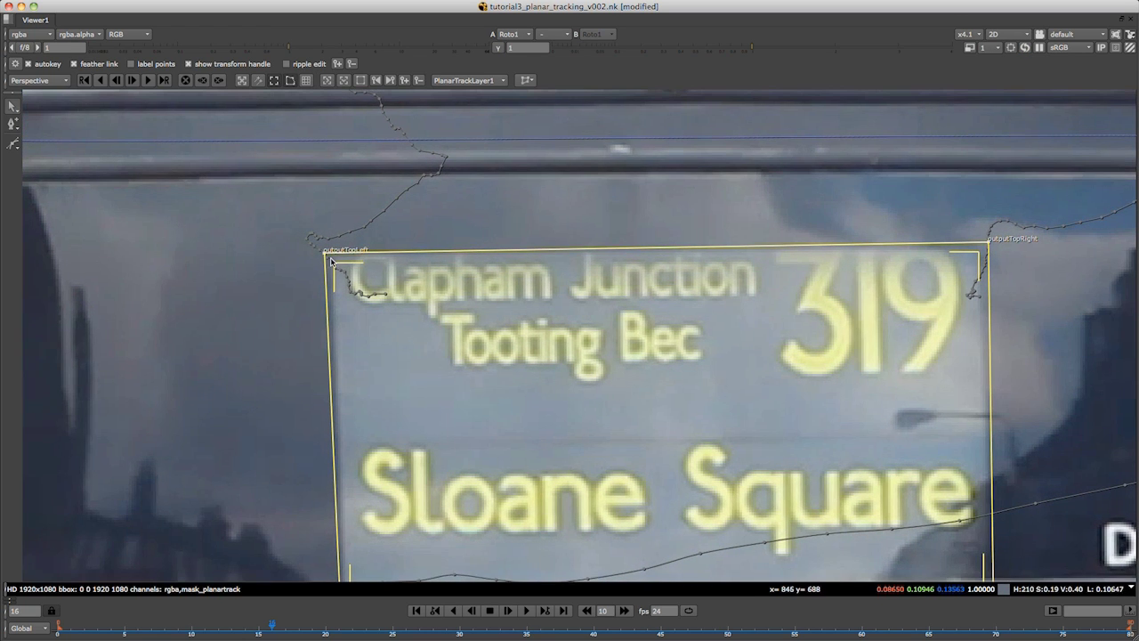
pyautogui.moveTo(329, 254); pyautogui.dragTo(323, 248)
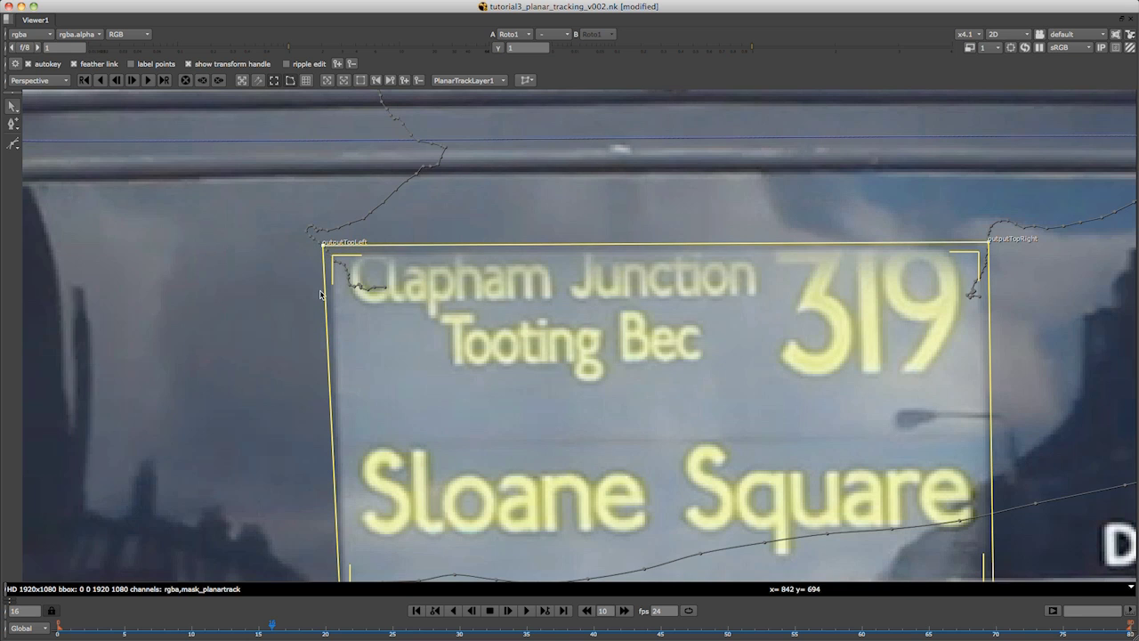
pyautogui.moveTo(373, 332); pyautogui.dragTo(400, 159, button='middle')
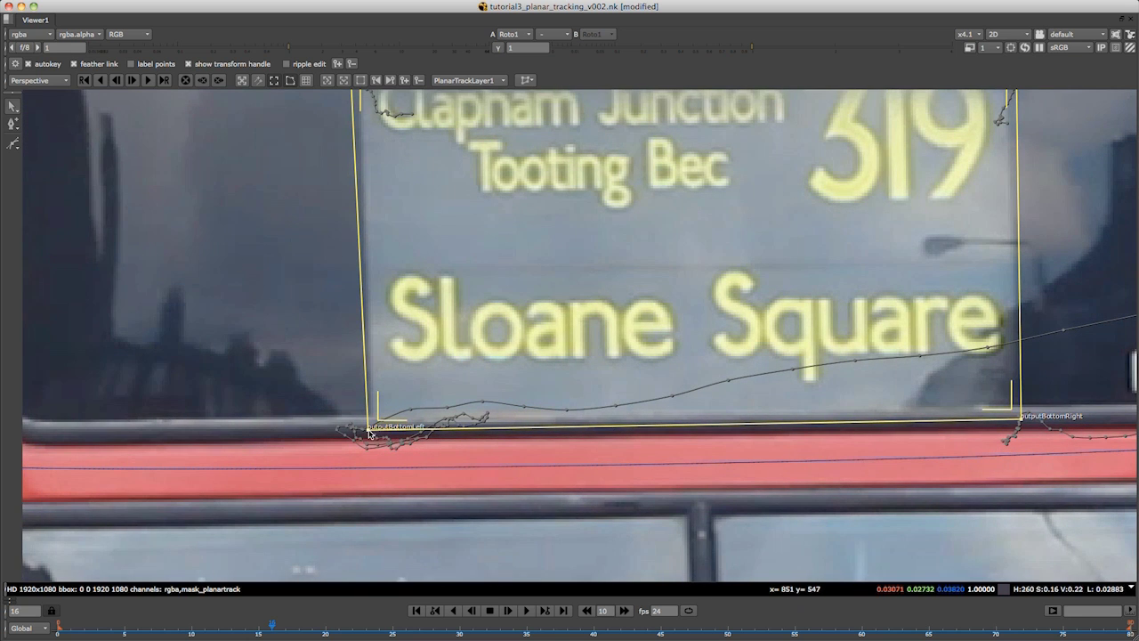
pyautogui.moveTo(373, 433); pyautogui.dragTo(363, 429)
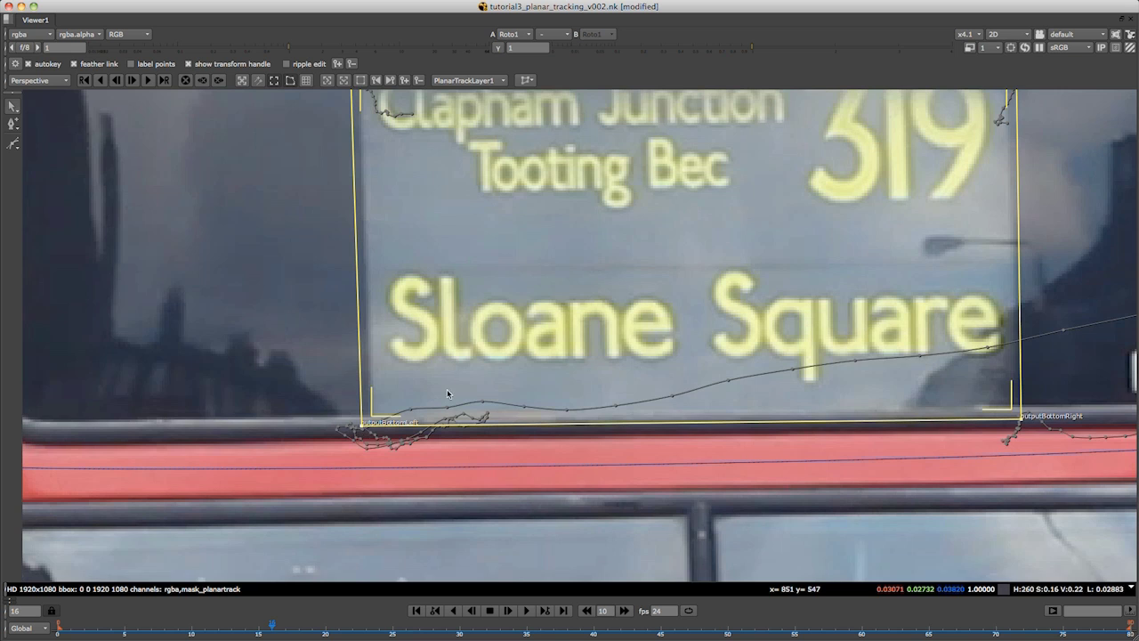
pyautogui.hscroll(10, 447, 388)
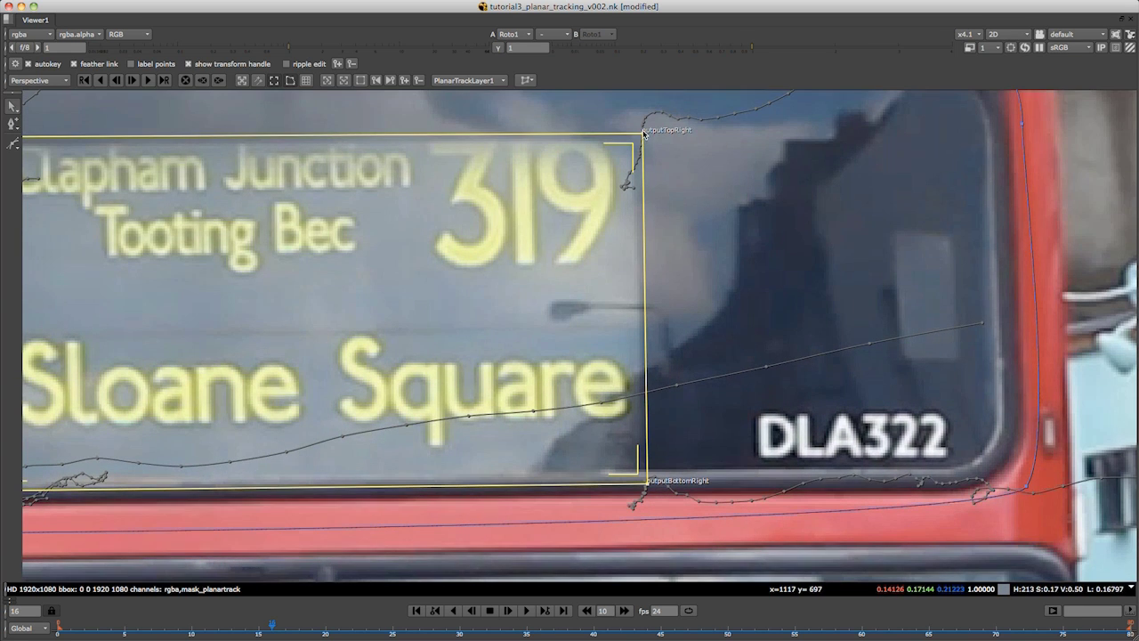
pyautogui.moveTo(643, 134); pyautogui.dragTo(642, 133)
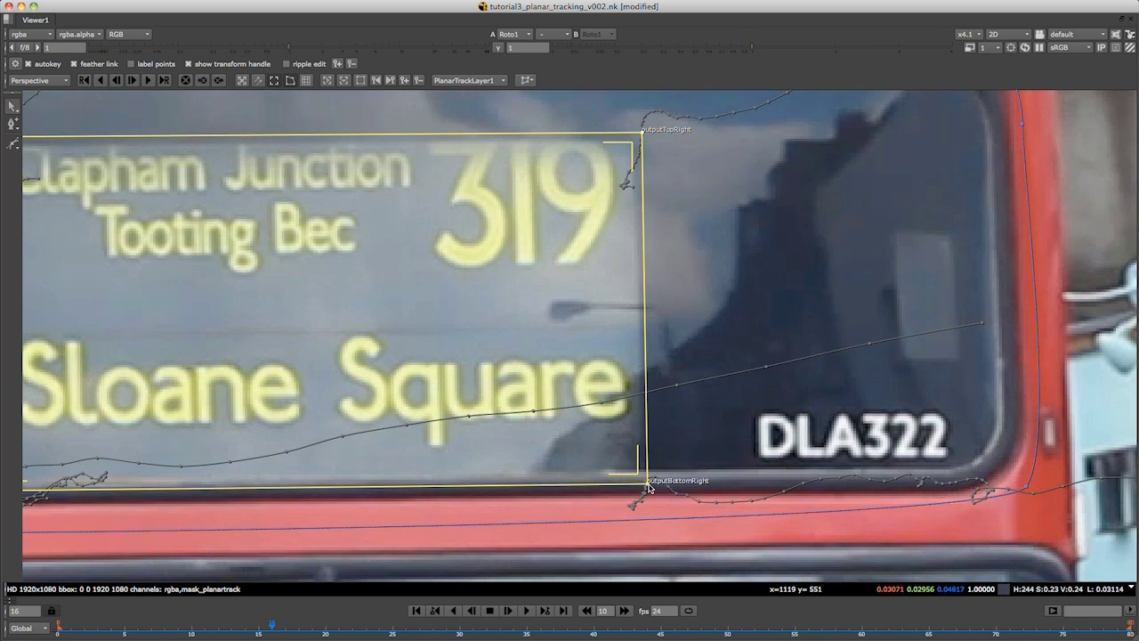
pyautogui.moveTo(648, 483); pyautogui.dragTo(648, 482)
pyautogui.keyDown('alt'); pyautogui.moveTo(670, 329); pyautogui.dragTo(486, 322, button='middle'); pyautogui.keyUp('alt')
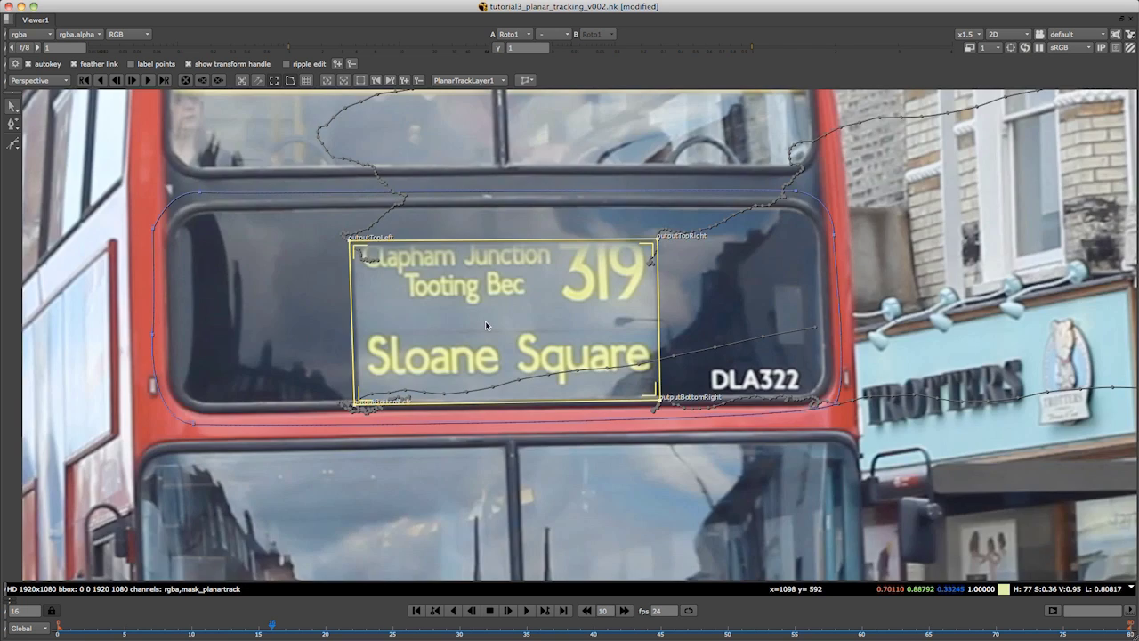
pyautogui.scroll(4, 486, 326)
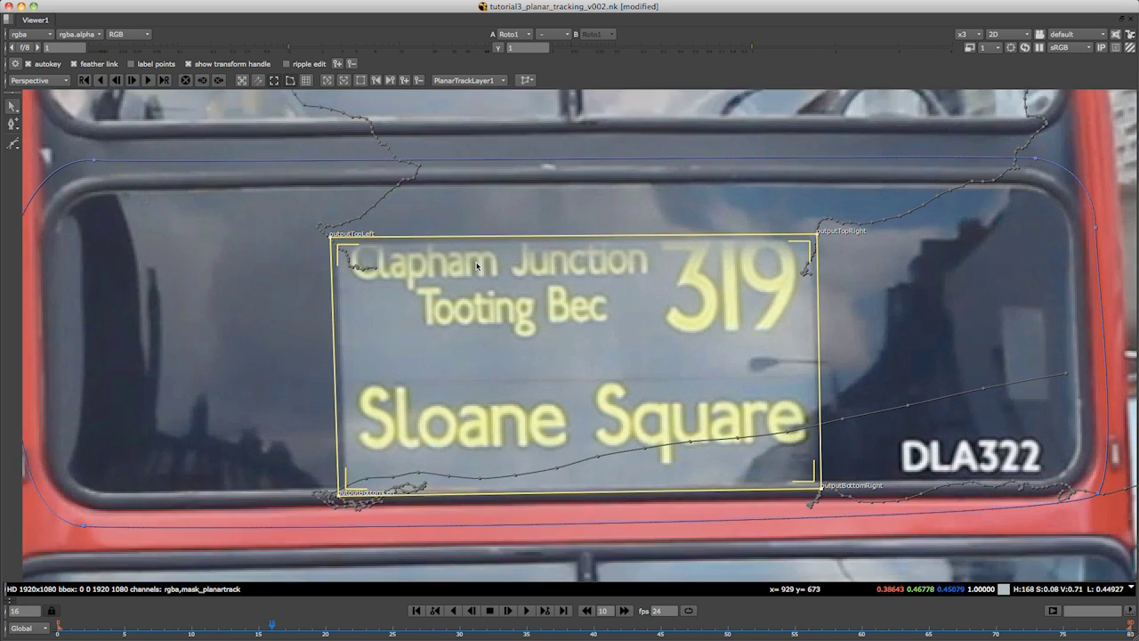
pyautogui.moveTo(477, 266); pyautogui.dragTo(465, 251, button='middle')
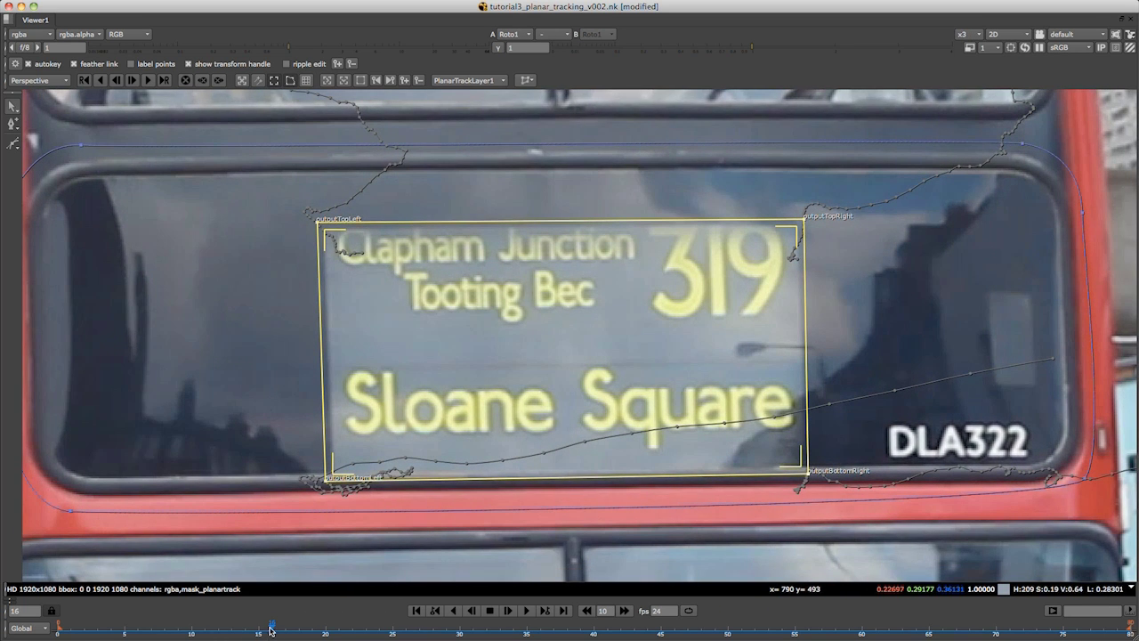
# Step: Go to frame 0 and nudge the planar surface's top-left corner onto the sign's top-left corner
pyautogui.moveTo(267, 631); pyautogui.dragTo(190, 630)
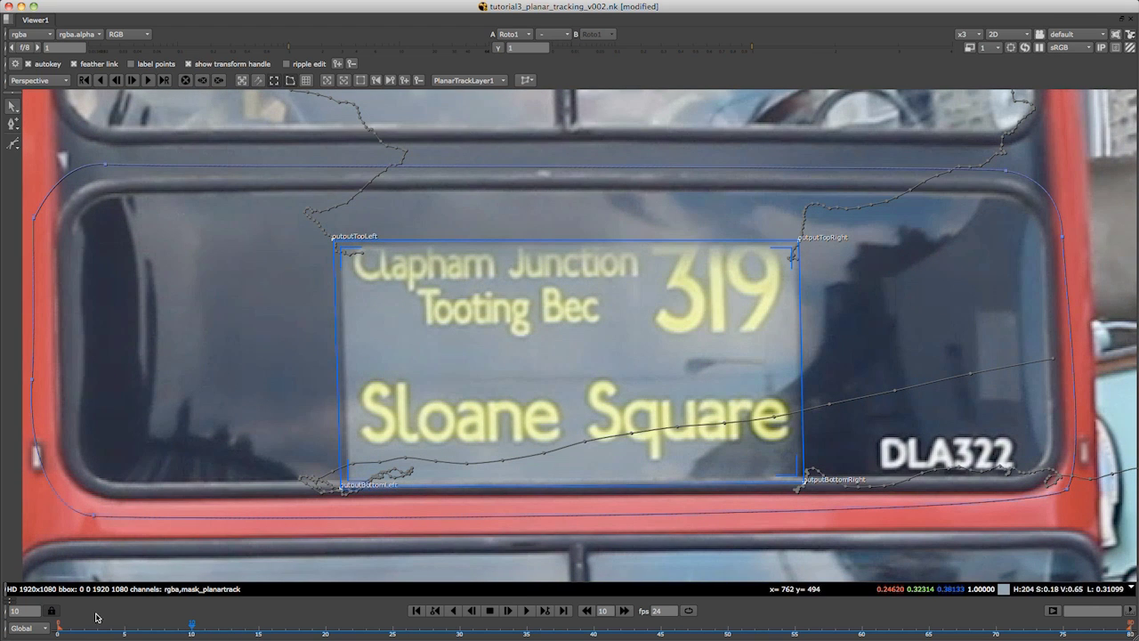
pyautogui.click(58, 631)
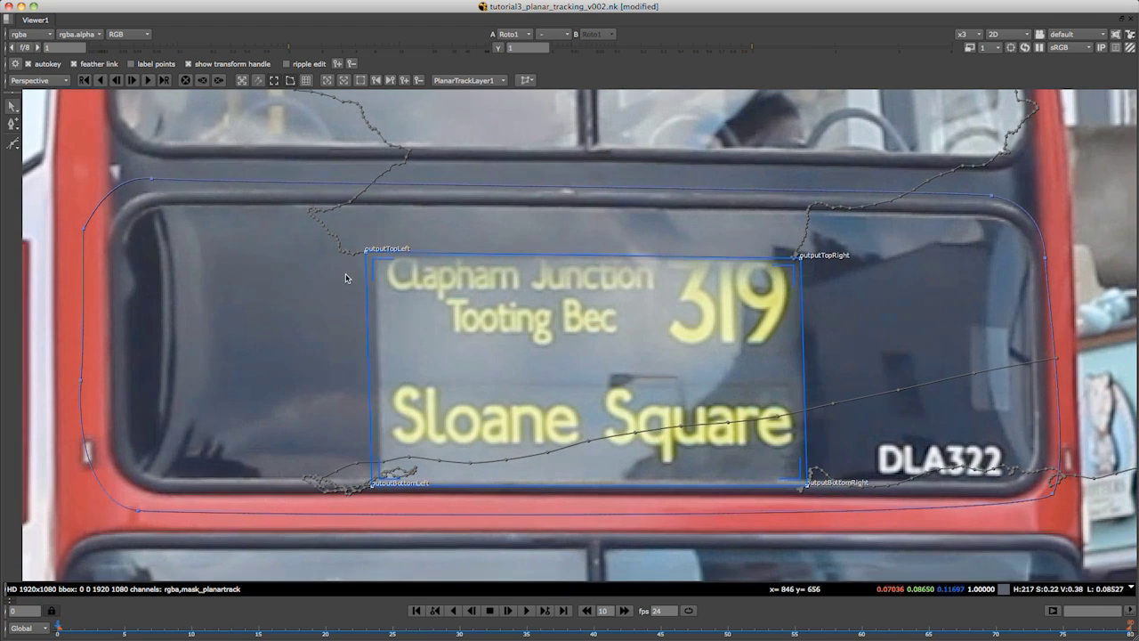
pyautogui.scroll(3, 345, 277)
pyautogui.moveTo(396, 225); pyautogui.dragTo(398, 221)
pyautogui.moveTo(321, 259); pyautogui.dragTo(178, 52, button='middle')
pyautogui.moveTo(296, 443); pyautogui.dragTo(275, 422, button='middle')
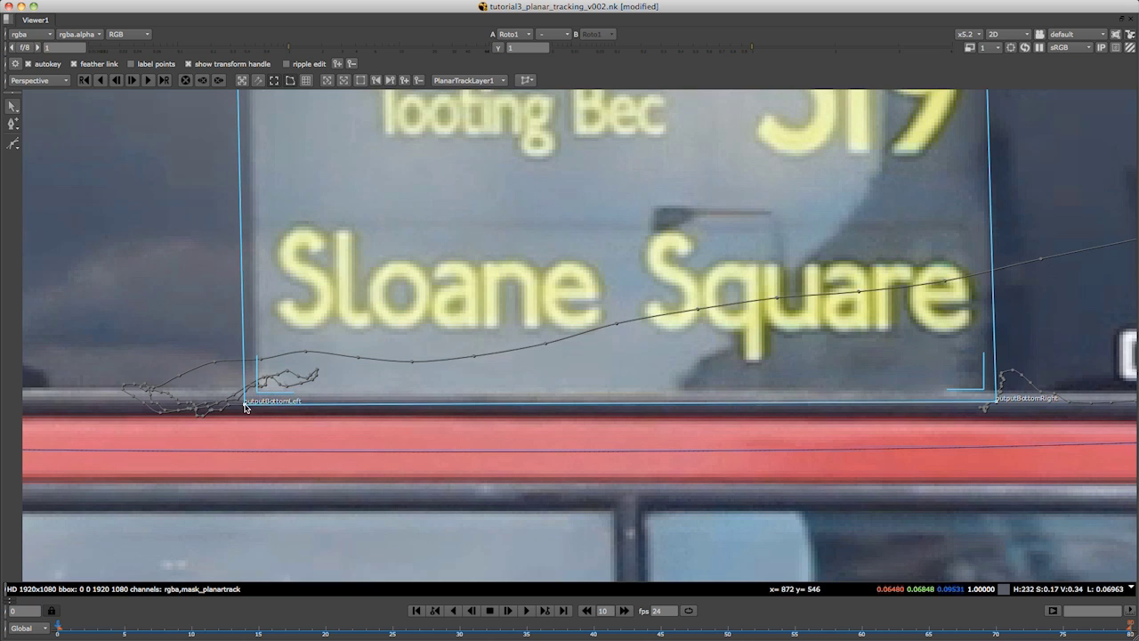
# Step: At frame 0, align the planar surface's top-right and bottom-right corners with the sign's right edge
pyautogui.moveTo(844, 347); pyautogui.dragTo(524, 441, button='middle')
pyautogui.moveTo(665, 297); pyautogui.dragTo(661, 308, button='middle')
pyautogui.moveTo(652, 103); pyautogui.dragTo(672, 181, button='middle')
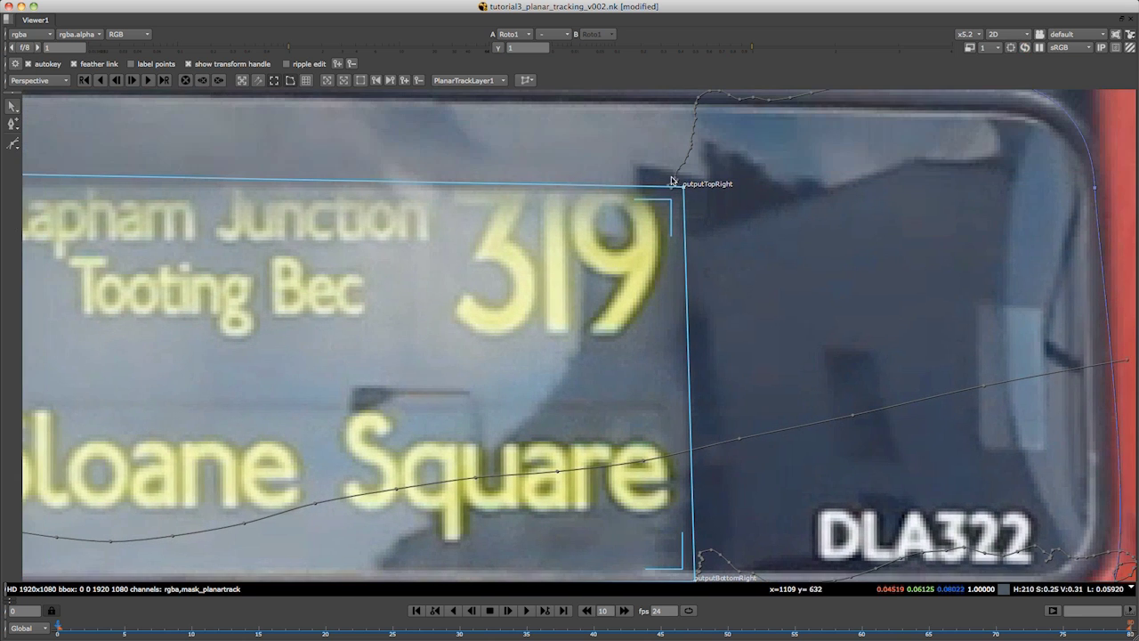
pyautogui.moveTo(682, 189); pyautogui.dragTo(693, 188)
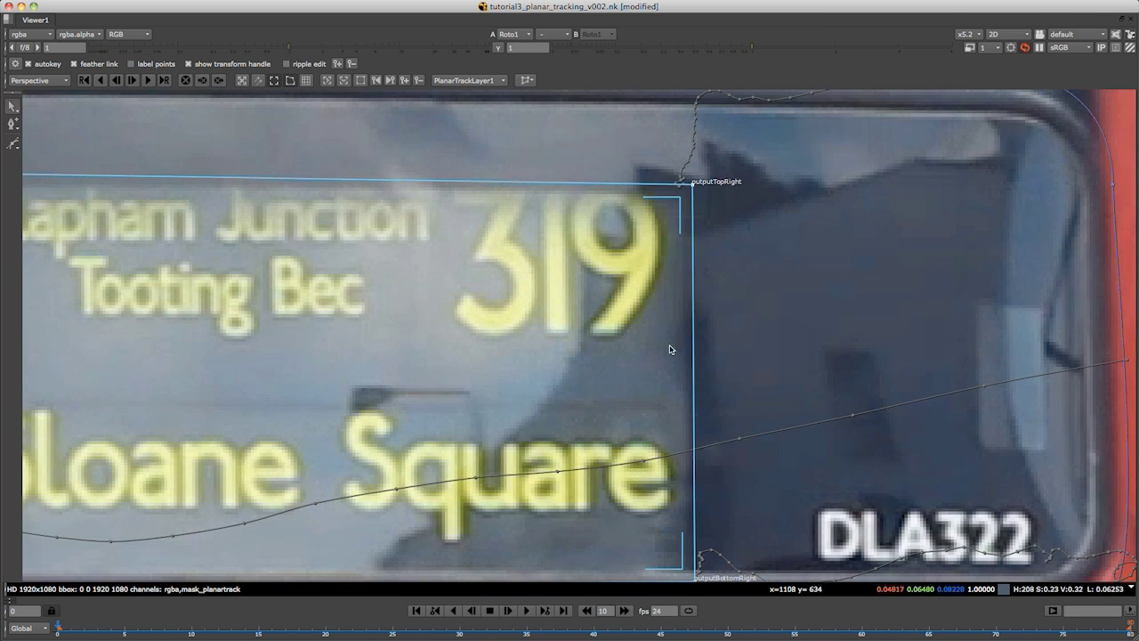
pyautogui.moveTo(689, 515); pyautogui.dragTo(681, 414, button='middle')
pyautogui.moveTo(687, 491); pyautogui.dragTo(691, 470, button='middle')
pyautogui.moveTo(693, 464); pyautogui.dragTo(695, 461)
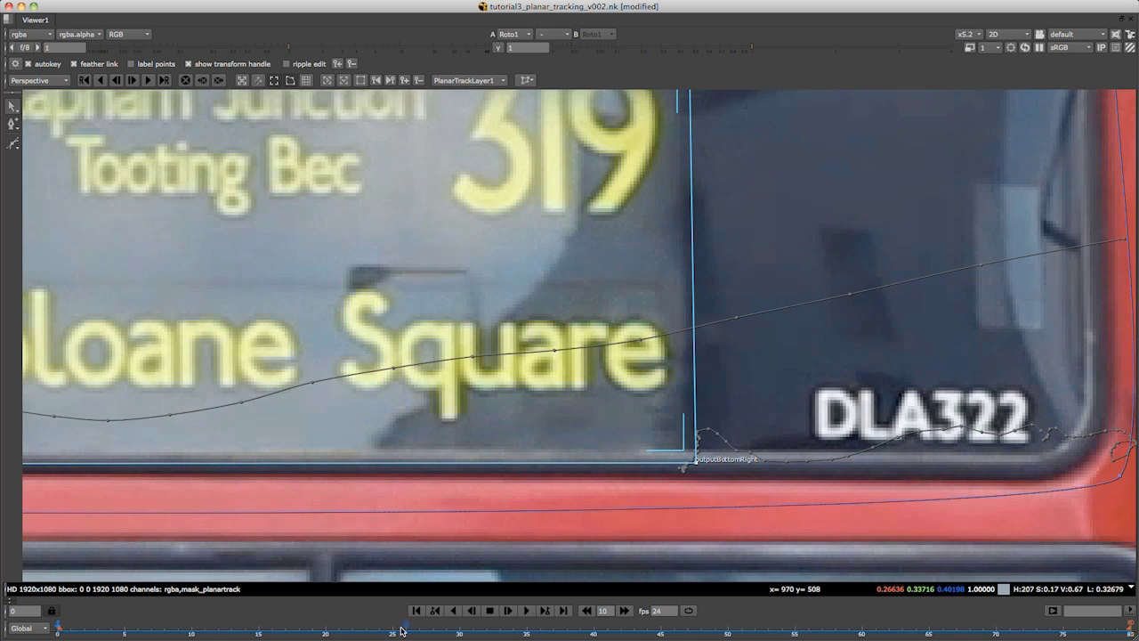
# Step: Go to frame 35 and correct the planar surface's corners against the sign's edges
pyautogui.click(525, 630)
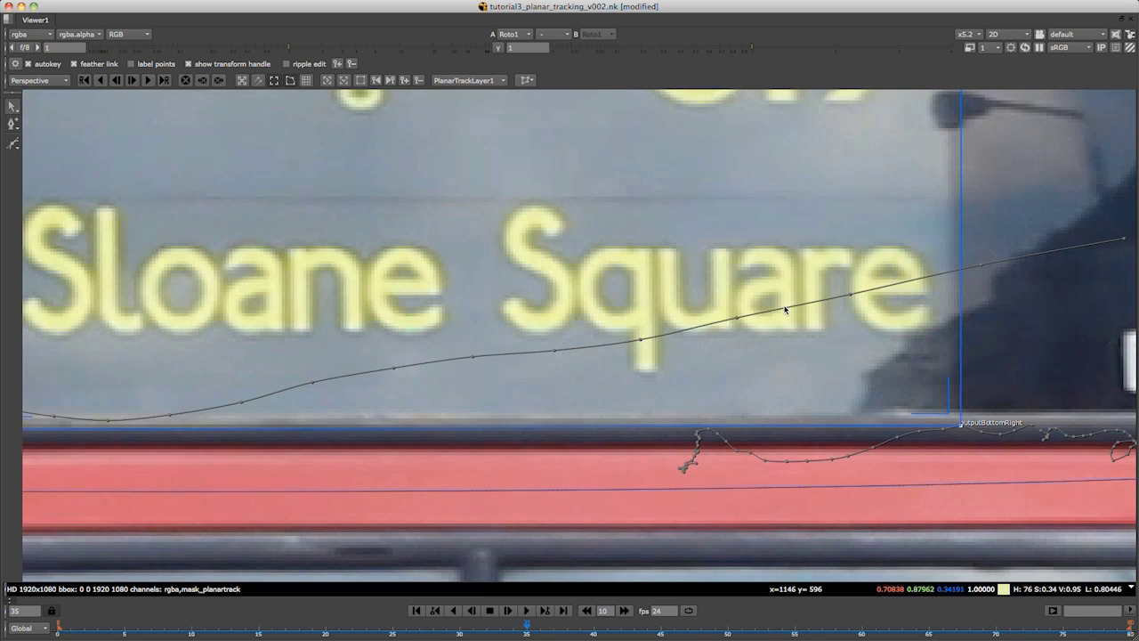
pyautogui.moveTo(929, 311); pyautogui.dragTo(845, 531, button='middle')
pyautogui.moveTo(294, 271); pyautogui.dragTo(769, 261, button='middle')
pyautogui.moveTo(498, 445); pyautogui.dragTo(506, 241, button='middle')
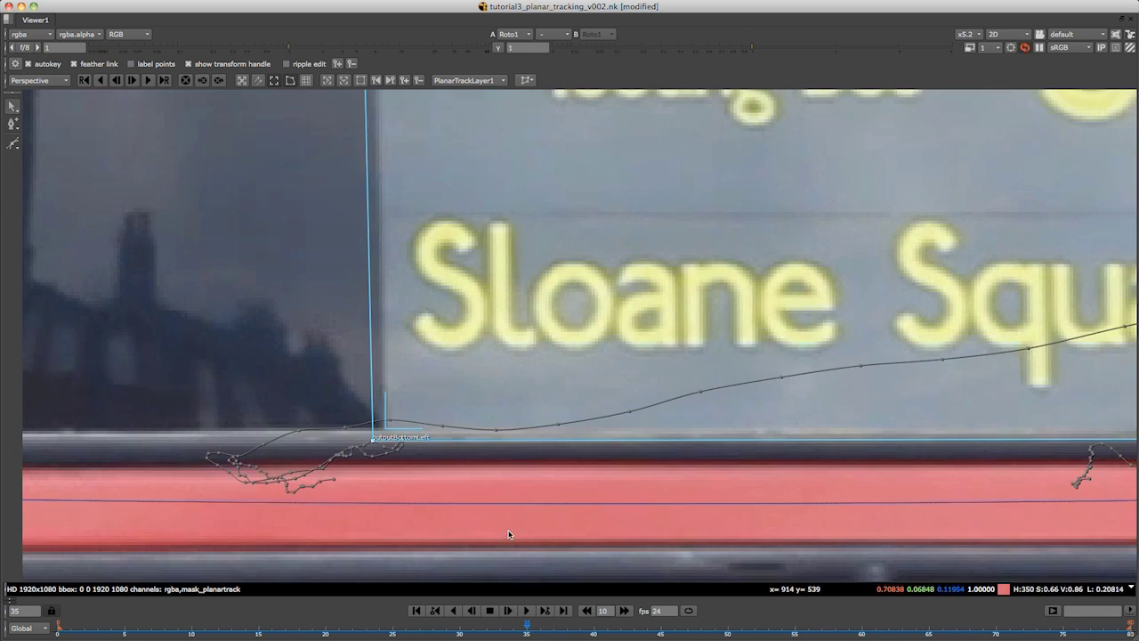
# Step: At frame 60, move the planar surface's top-left, top-right and bottom-right corners onto the matching corners of the sign
pyautogui.click(862, 630)
pyautogui.scroll(-3, 230, 475)
pyautogui.moveTo(355, 223); pyautogui.dragTo(436, 490, button='middle')
pyautogui.moveTo(269, 243); pyautogui.dragTo(298, 249)
pyautogui.moveTo(801, 281); pyautogui.dragTo(321, 284, button='middle')
pyautogui.moveTo(682, 258); pyautogui.dragTo(707, 260)
pyautogui.moveTo(712, 579); pyautogui.dragTo(716, 316, button='middle')
pyautogui.moveTo(731, 465); pyautogui.dragTo(737, 473)
# Step: At frame 80, fit the planar surface's corners to the corners of the motion-blurred sign
pyautogui.click(1130, 630)
pyautogui.moveTo(562, 340); pyautogui.dragTo(573, 339)
pyautogui.moveTo(542, 178); pyautogui.dragTo(503, 547, button='middle')
pyautogui.moveTo(492, 189); pyautogui.dragTo(500, 191)
pyautogui.moveTo(1005, 294); pyautogui.dragTo(471, 229, button='middle')
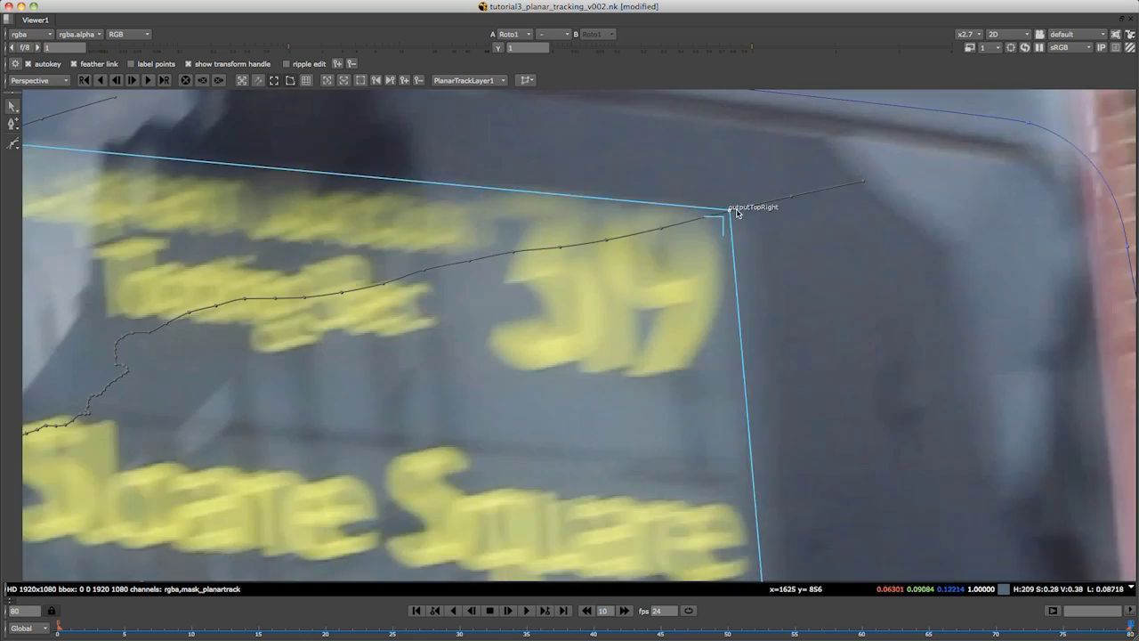
pyautogui.moveTo(738, 525); pyautogui.dragTo(763, 378, button='middle')
pyautogui.click(766, 489)
# Step: Scrub through frames between the corrected keyframes and check the planar surface's fit to the sign, ending at frame 40
pyautogui.scroll(-3, 772, 481)
pyautogui.click(951, 628)
pyautogui.moveTo(950, 628); pyautogui.dragTo(888, 627)
pyautogui.moveTo(98, 507); pyautogui.dragTo(727, 508, button='middle')
pyautogui.scroll(4, 727, 509)
pyautogui.moveTo(99, 297); pyautogui.dragTo(573, 331, button='middle')
pyautogui.scroll(-1, 621, 450)
pyautogui.click(592, 628)
pyautogui.moveTo(511, 354); pyautogui.dragTo(421, 390, button='middle')
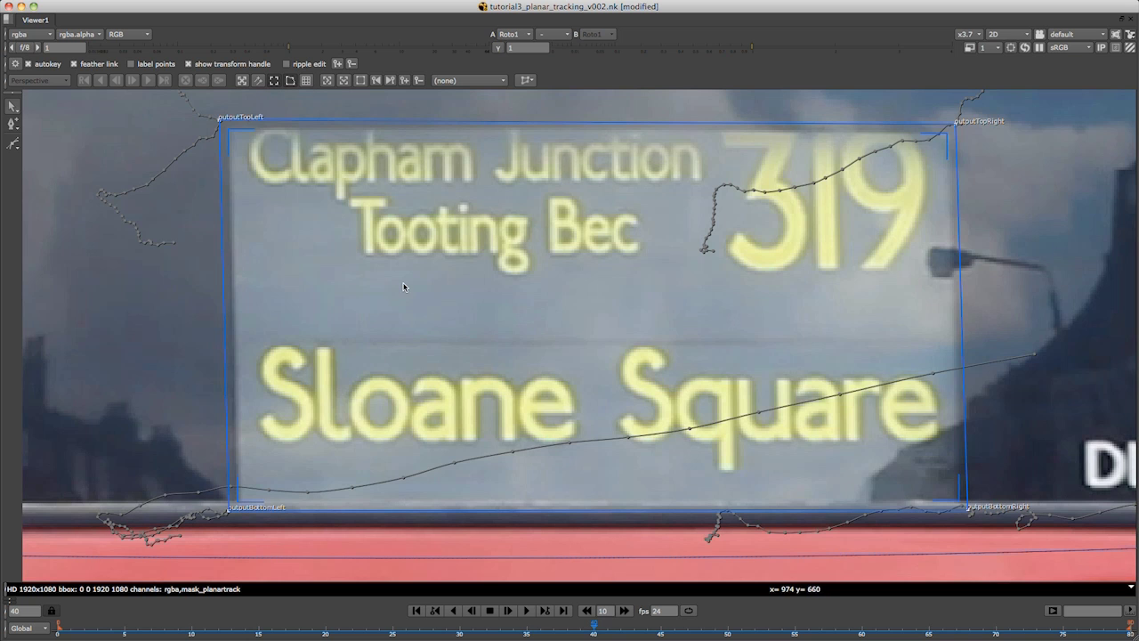
# Step: Close the PlanarTracker1 properties and view the planar surface with its grid over the bus in the maximised viewer
pyautogui.press('space')
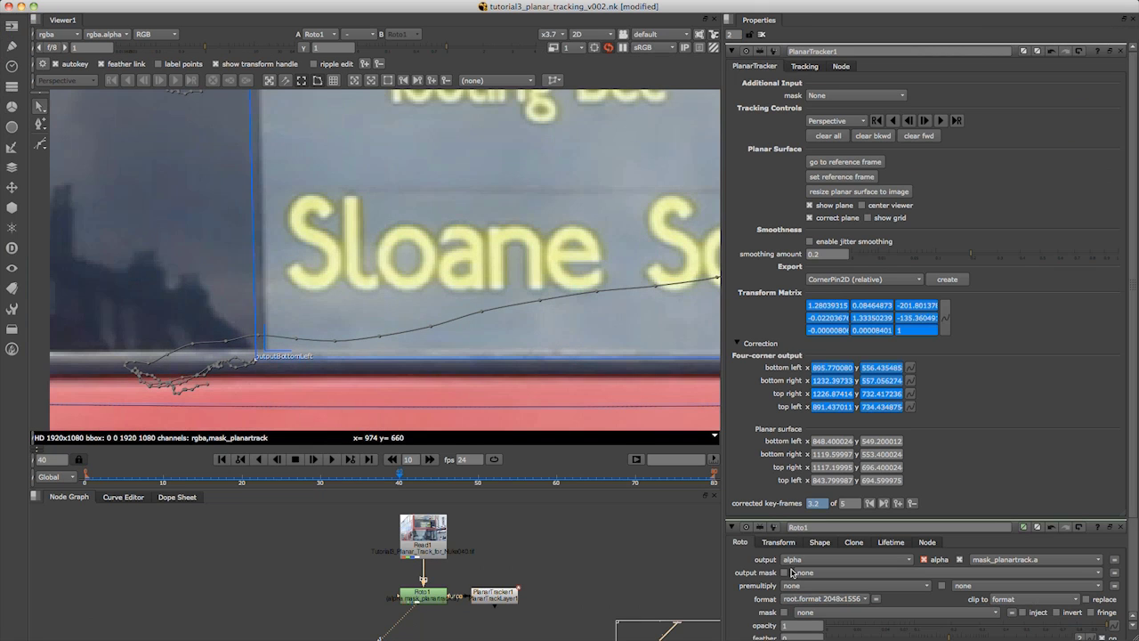
pyautogui.click(1121, 52)
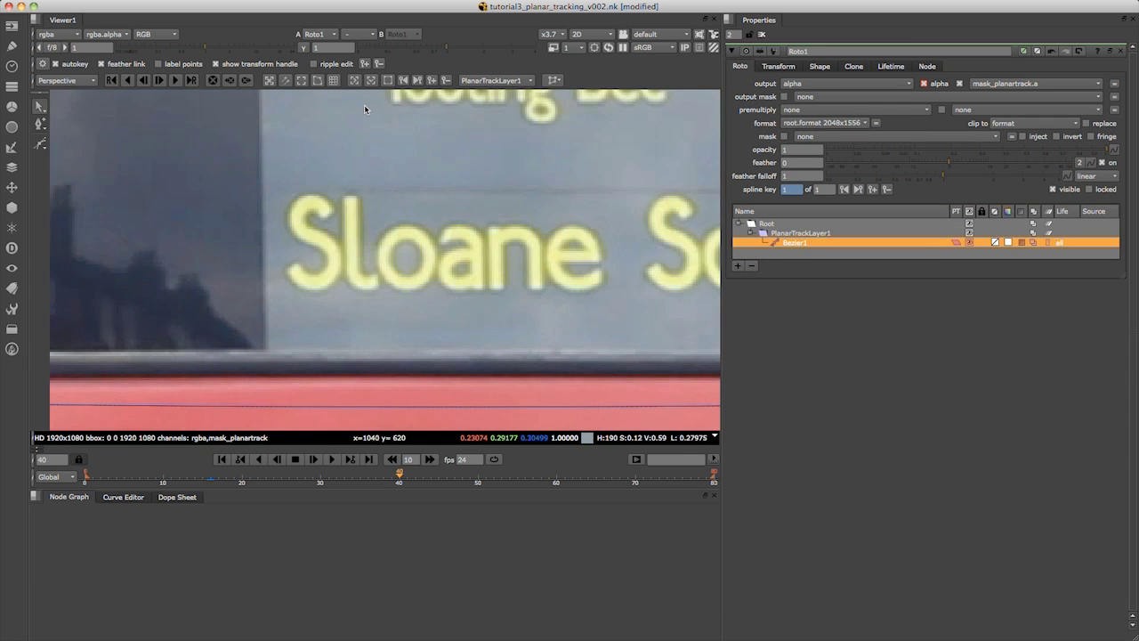
pyautogui.press('space')
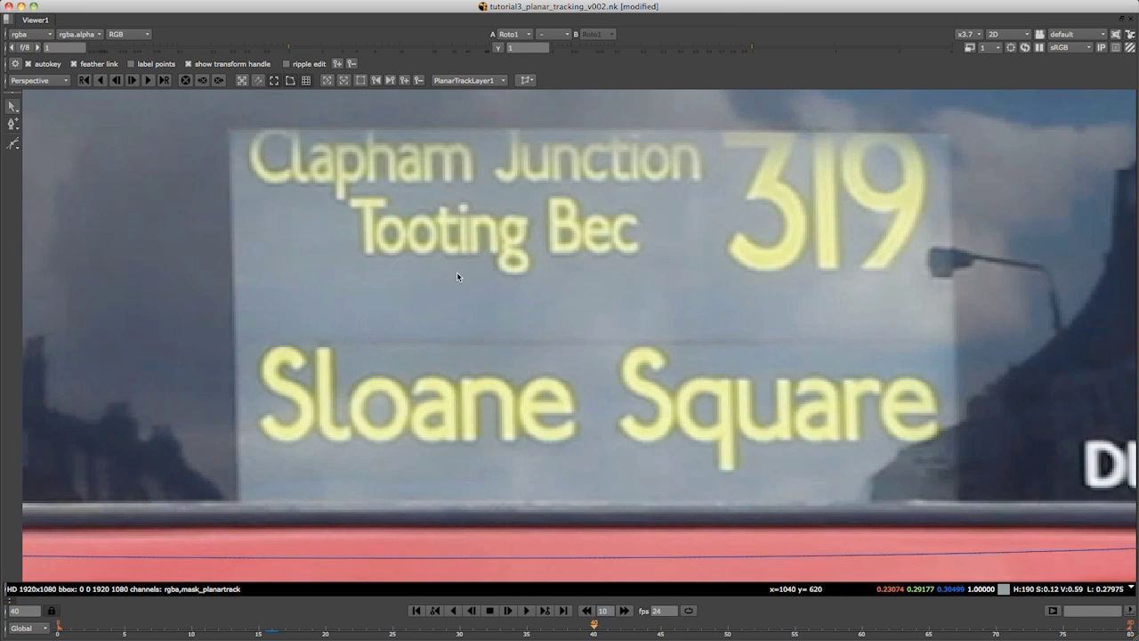
pyautogui.scroll(-5, 447, 256)
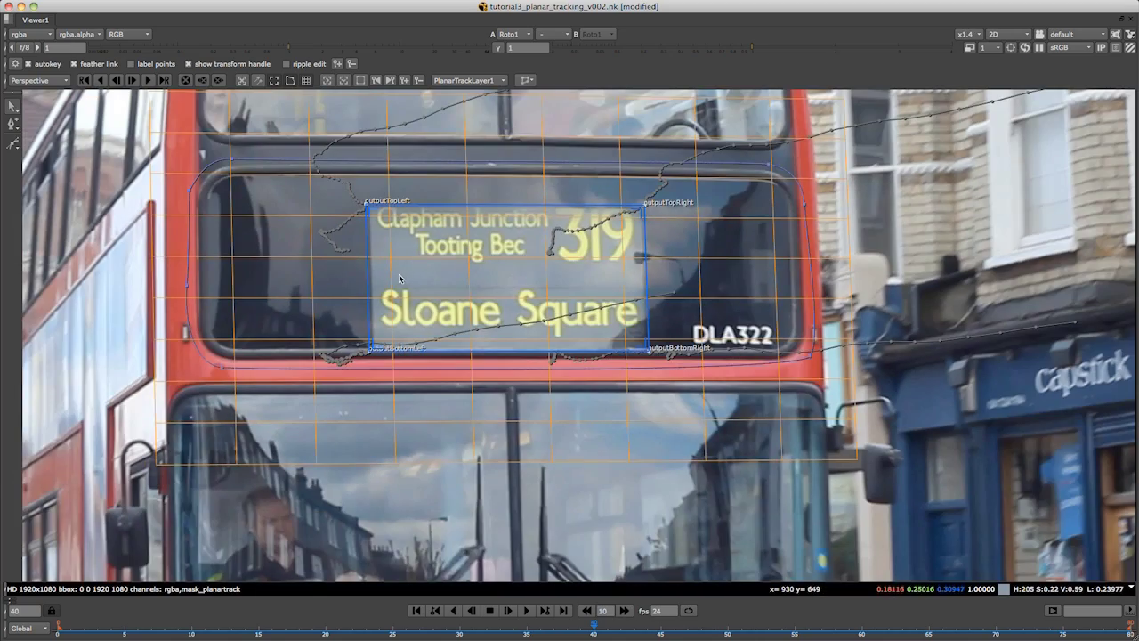
# Step: Play the sequence with the grid shown to review the track, stop playback and go to frame 33
pyautogui.click(524, 611)
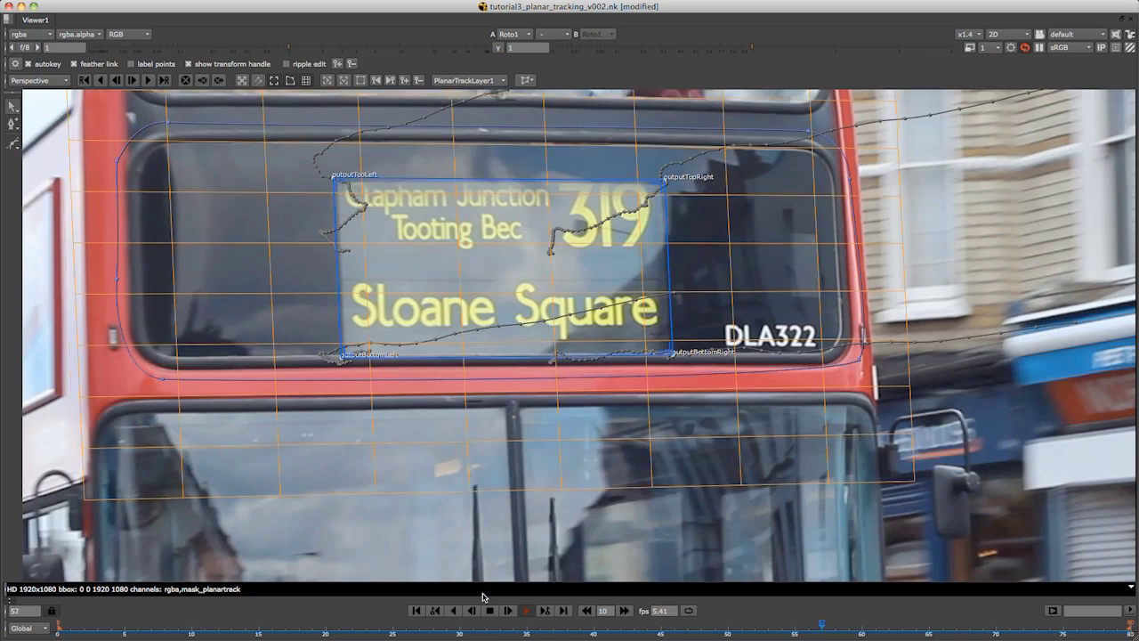
pyautogui.click(493, 611)
pyautogui.click(500, 628)
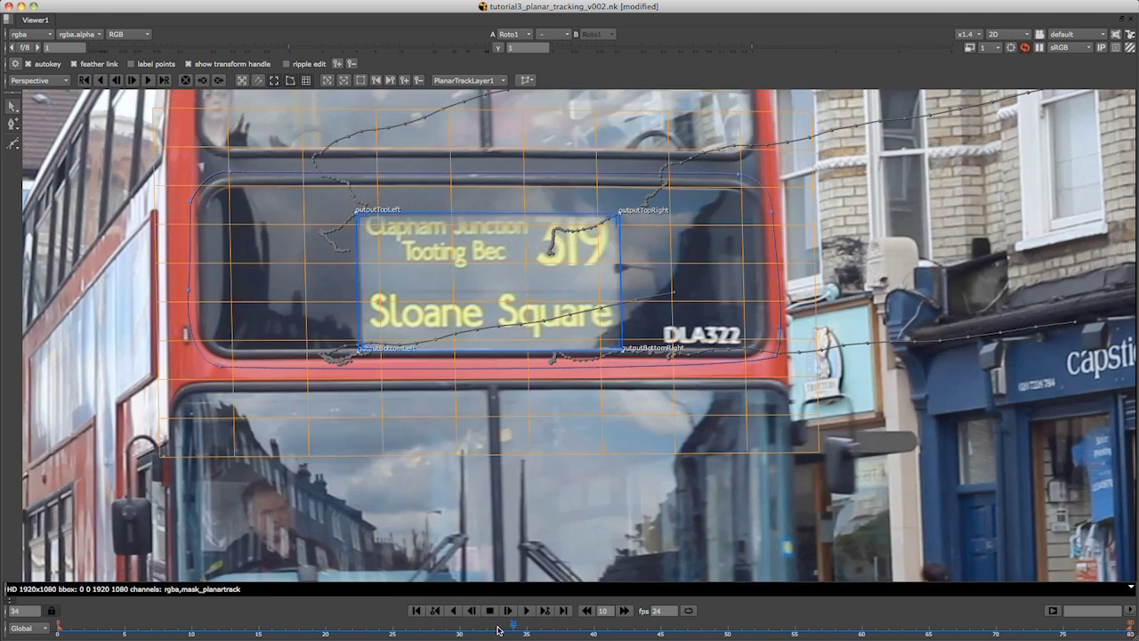
# Step: Hide the planar surface's grid and set frame 50 as the tracker's reference frame
pyautogui.click(307, 81)
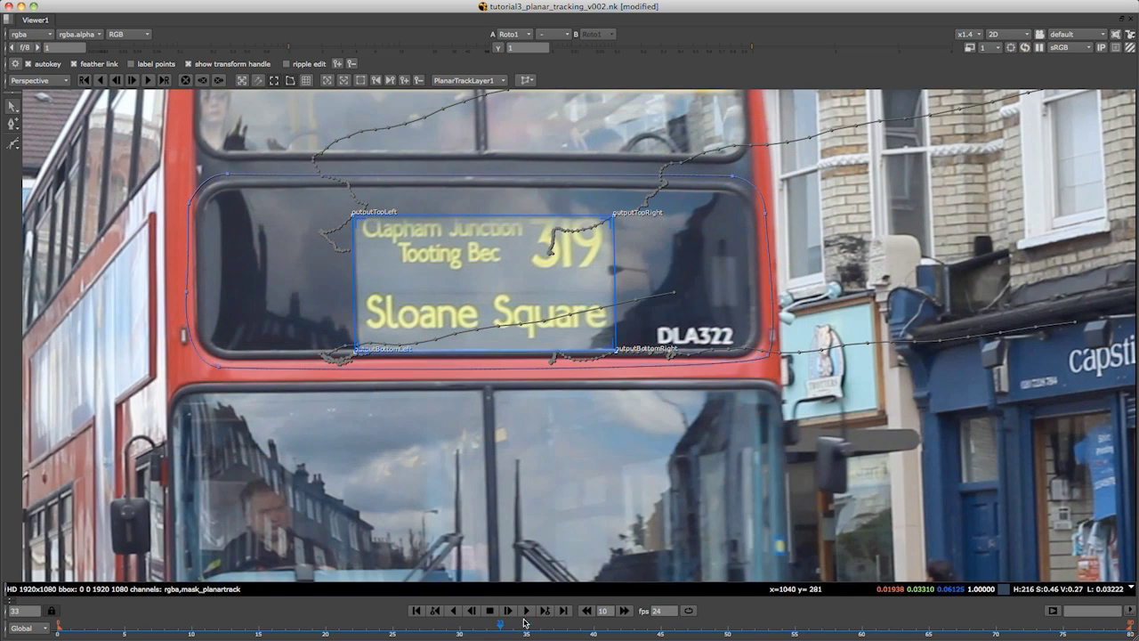
pyautogui.moveTo(503, 633); pyautogui.dragTo(729, 634)
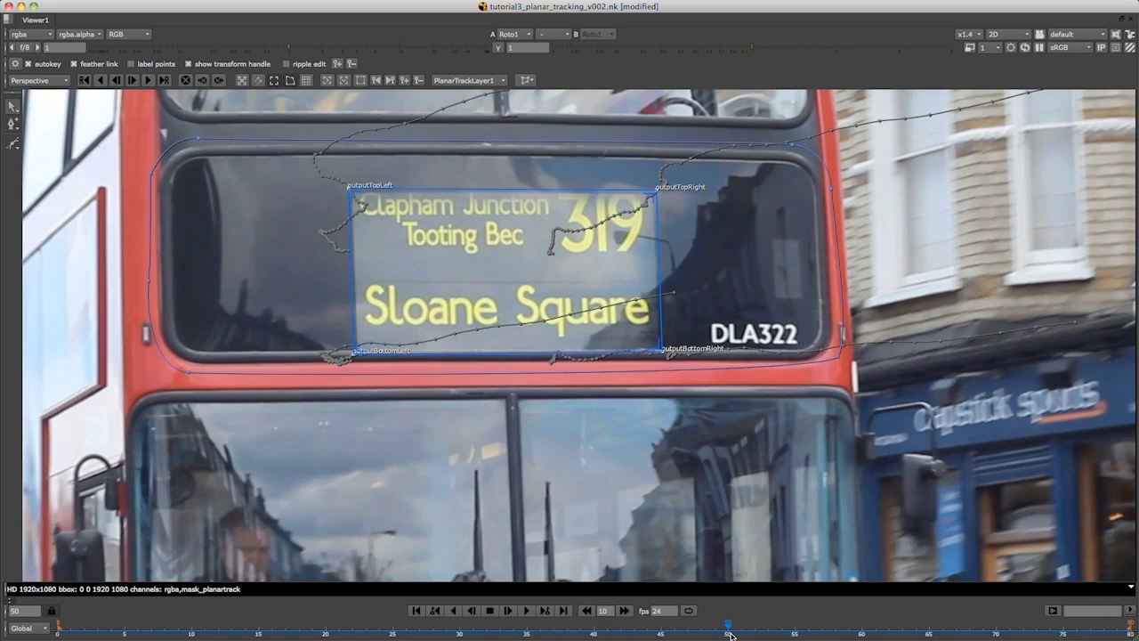
pyautogui.click(343, 84)
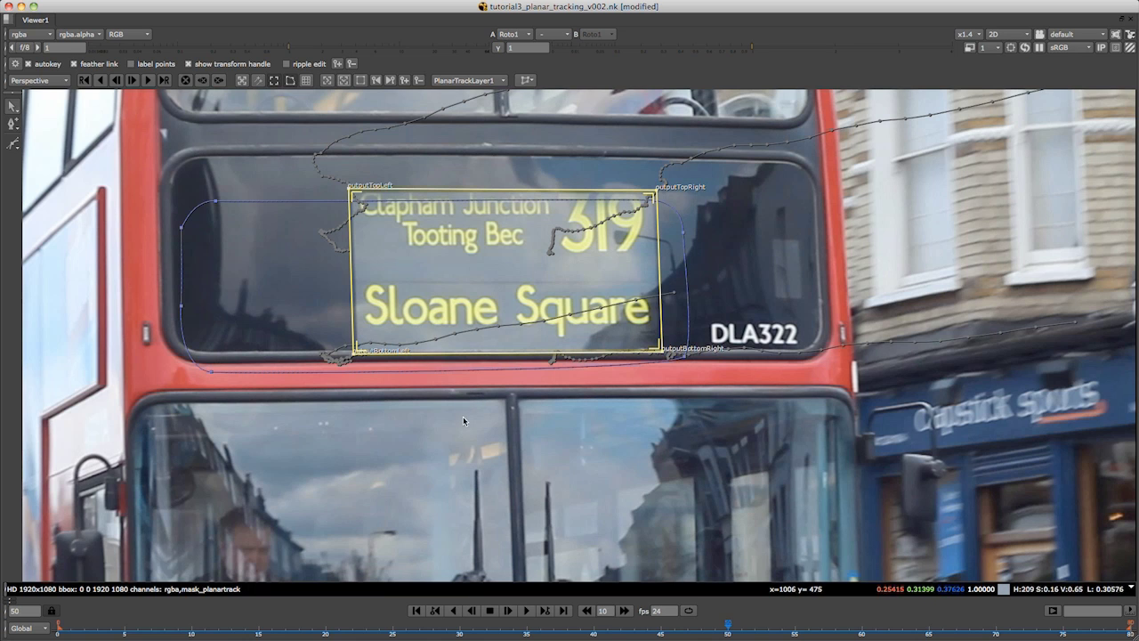
# Step: Close the PlanarTracker1 properties and, with Bezier1 selected in Roto1, export the planar track as a CornerPin2D (relative) node
pyautogui.press('space')
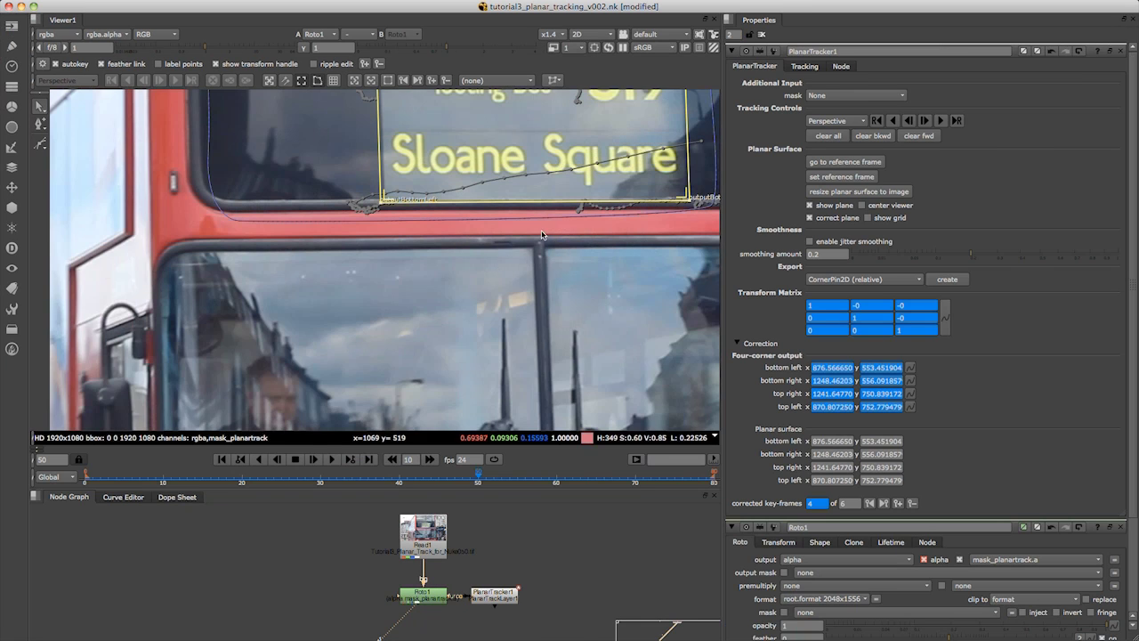
pyautogui.moveTo(537, 234); pyautogui.dragTo(465, 311, button='middle')
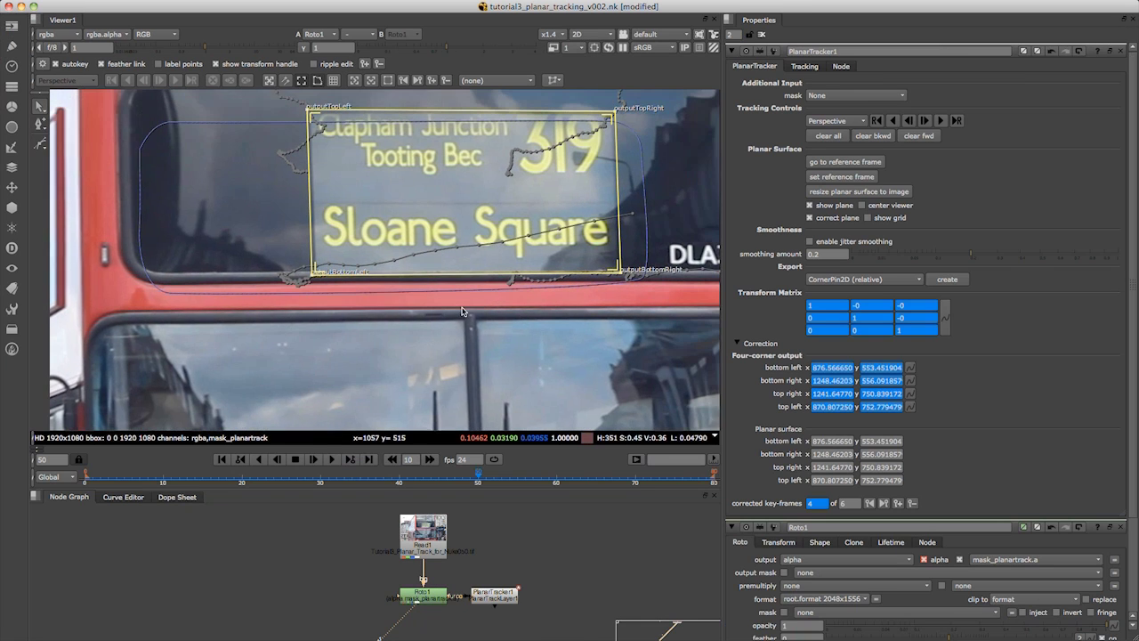
pyautogui.click(1121, 52)
pyautogui.click(778, 243)
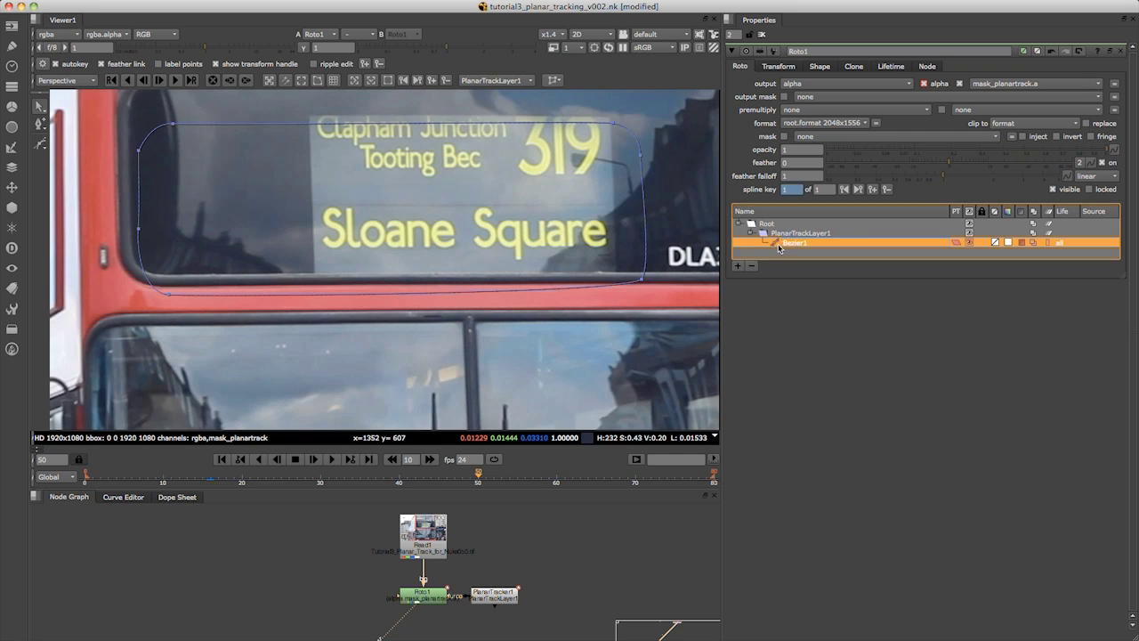
pyautogui.click(559, 82)
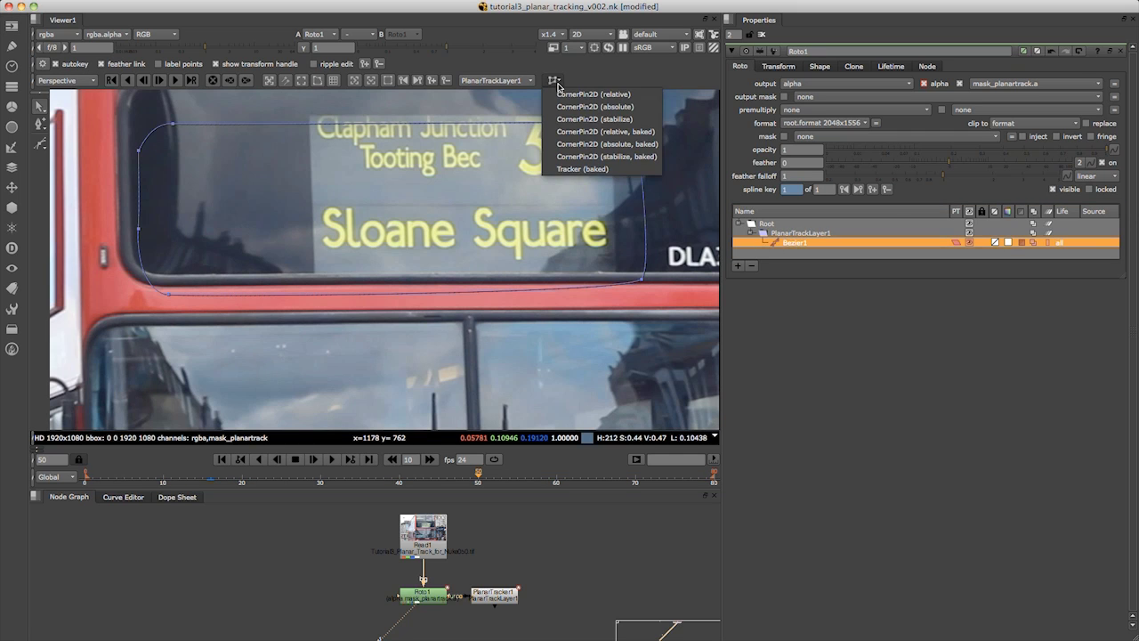
pyautogui.click(571, 96)
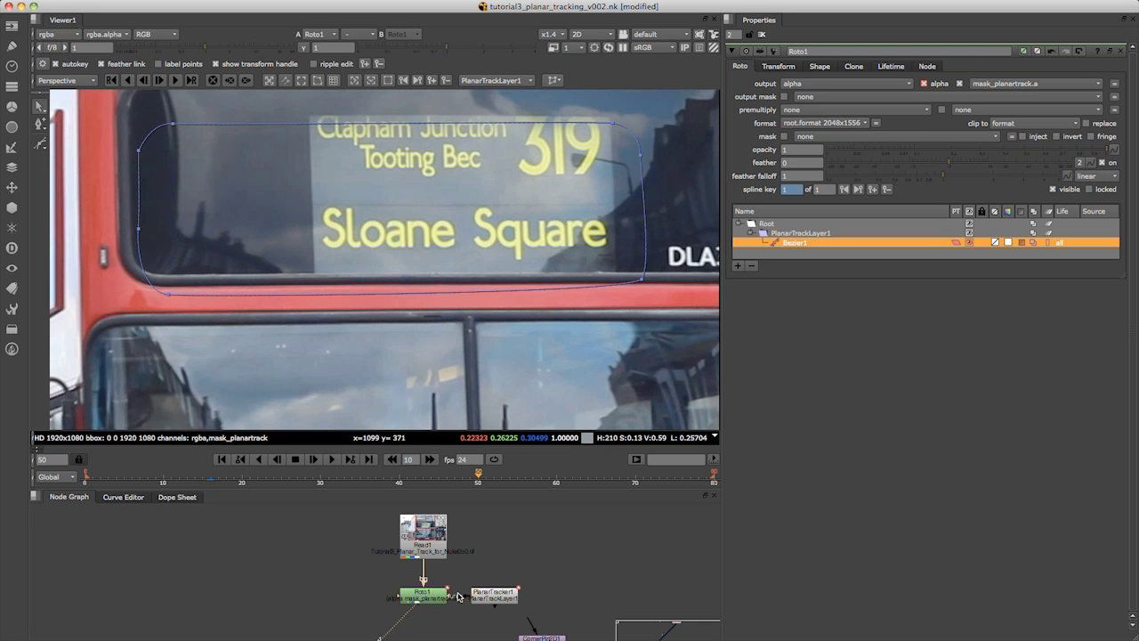
# Step: Move the new CornerPin2D node below Roto1 in the node graph
pyautogui.moveTo(469, 610); pyautogui.dragTo(327, 550, button='middle')
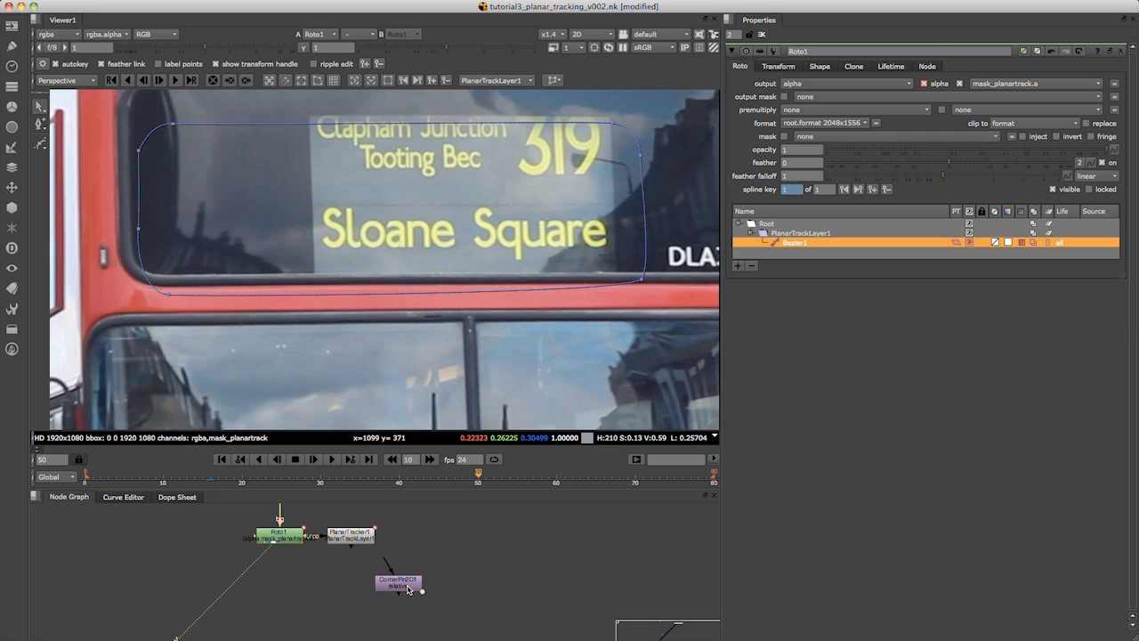
pyautogui.moveTo(399, 586); pyautogui.dragTo(276, 615)
pyautogui.moveTo(308, 534); pyautogui.dragTo(346, 585, button='middle')
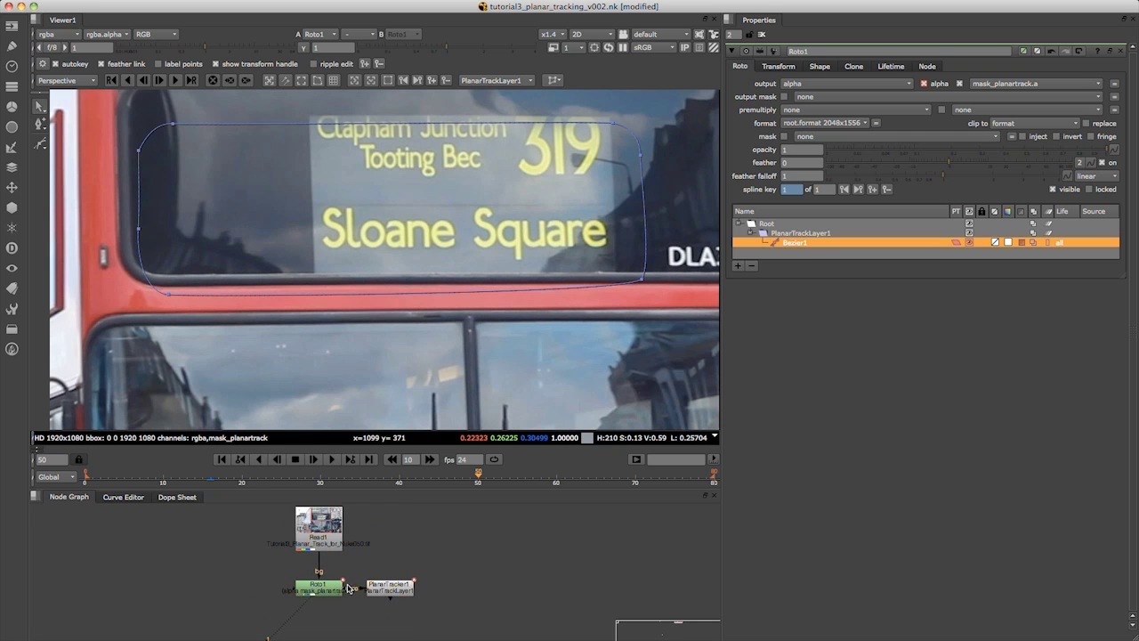
# Step: Move the Roto1 and PlanarTracker1 nodes together out to the left of the Read1 node to free space beneath it
pyautogui.moveTo(369, 540); pyautogui.dragTo(422, 504, button='middle')
pyautogui.moveTo(484, 520); pyautogui.dragTo(304, 590)
pyautogui.moveTo(376, 549); pyautogui.dragTo(223, 574)
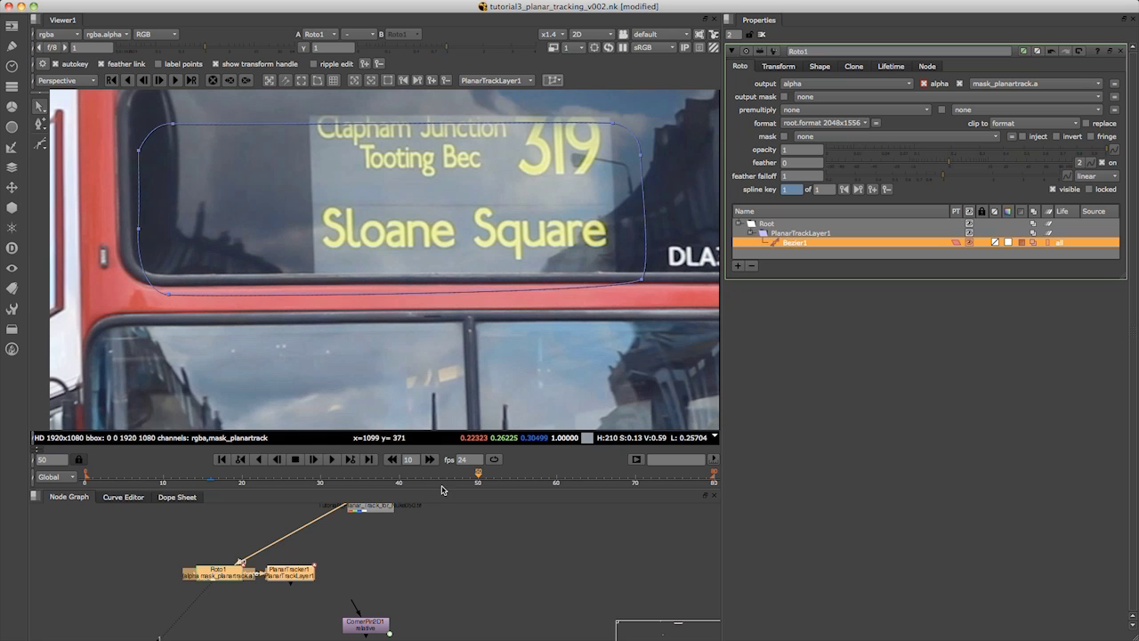
# Step: Enlarge the node graph area and place the relative CornerPin2D node lower down beneath Read1
pyautogui.moveTo(442, 487); pyautogui.dragTo(445, 401)
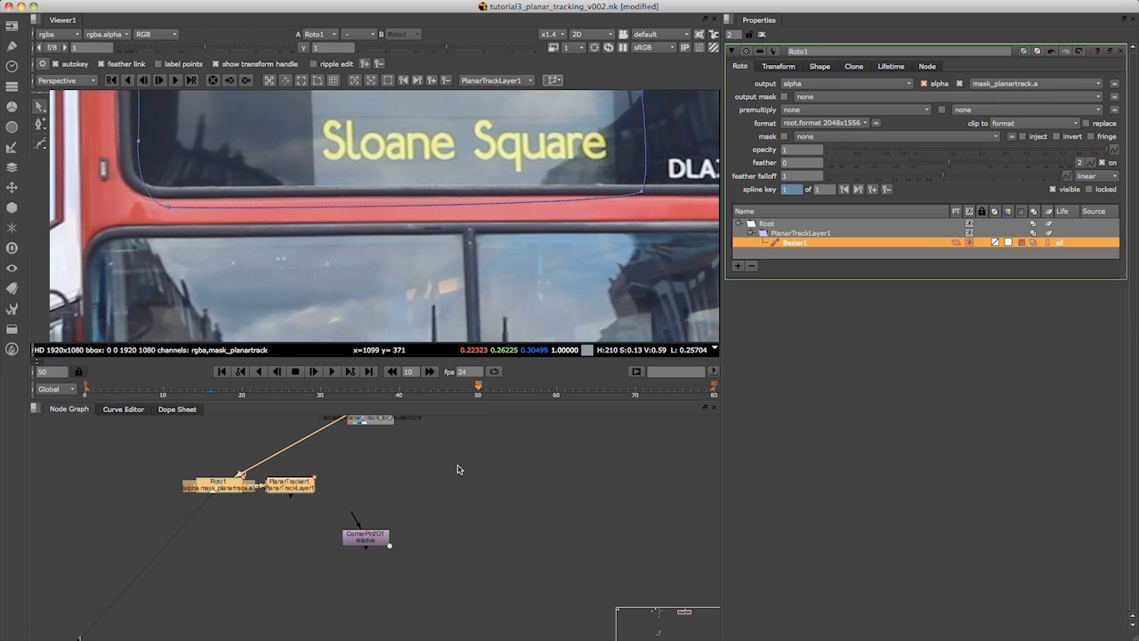
pyautogui.moveTo(377, 463); pyautogui.dragTo(384, 494, button='middle')
pyautogui.moveTo(385, 442); pyautogui.dragTo(439, 465)
pyautogui.moveTo(386, 576); pyautogui.dragTo(454, 620)
pyautogui.moveTo(419, 544); pyautogui.dragTo(435, 486, button='middle')
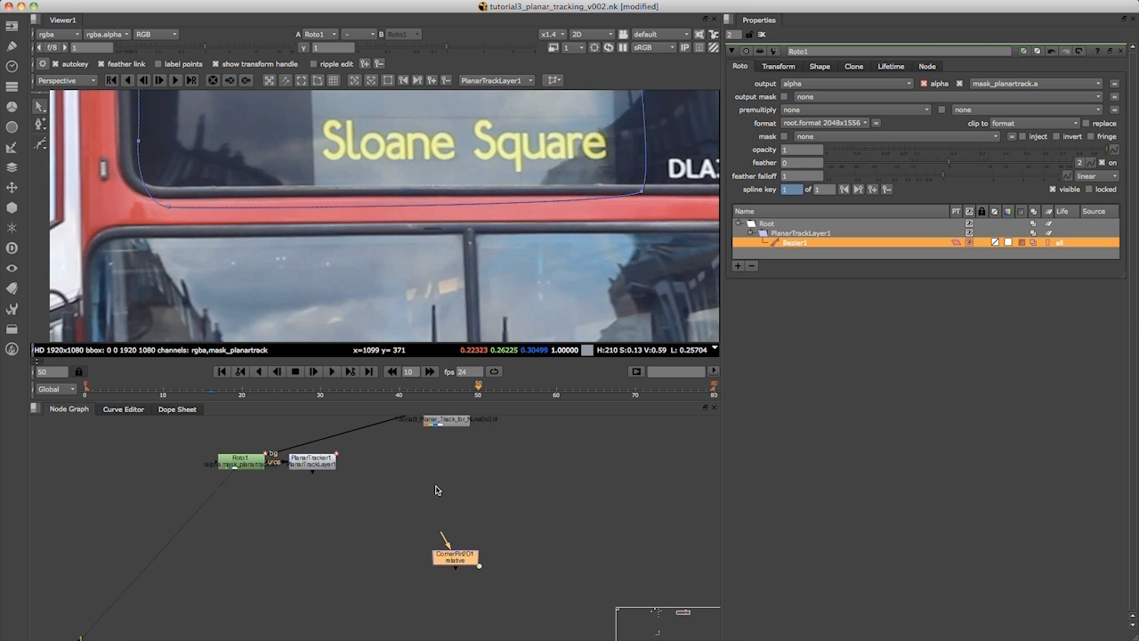
pyautogui.moveTo(341, 468); pyautogui.dragTo(347, 513, button='middle')
# Step: Add a FrameHold node in the free area beside the CornerPin2D and set its first frame to 50
pyautogui.click(541, 523)
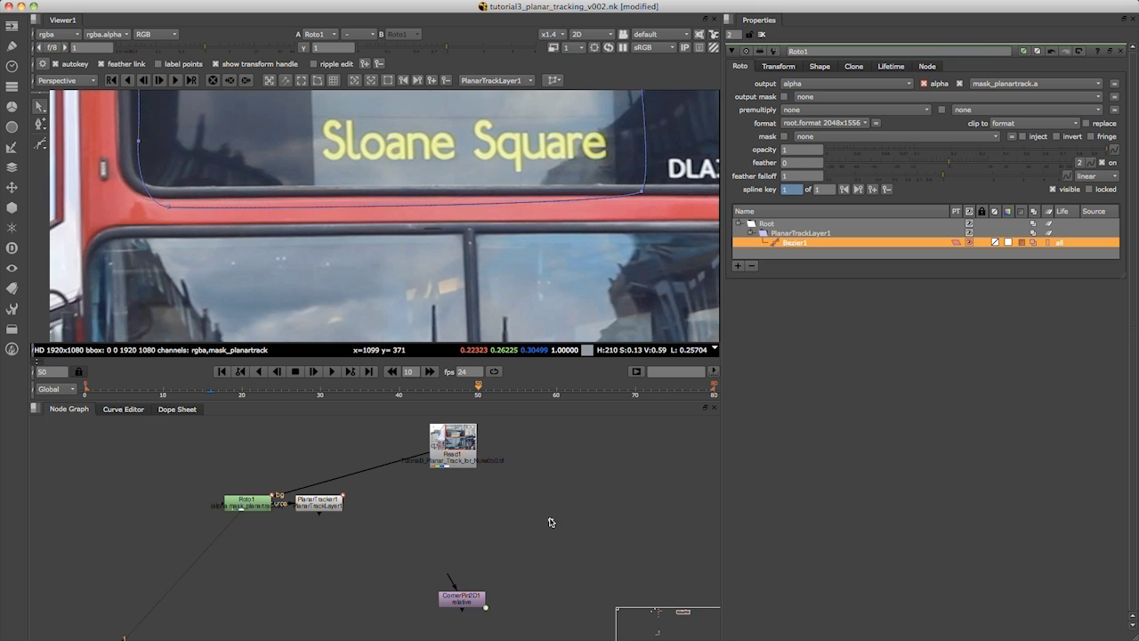
pyautogui.press('Tab')
pyautogui.write('fr')
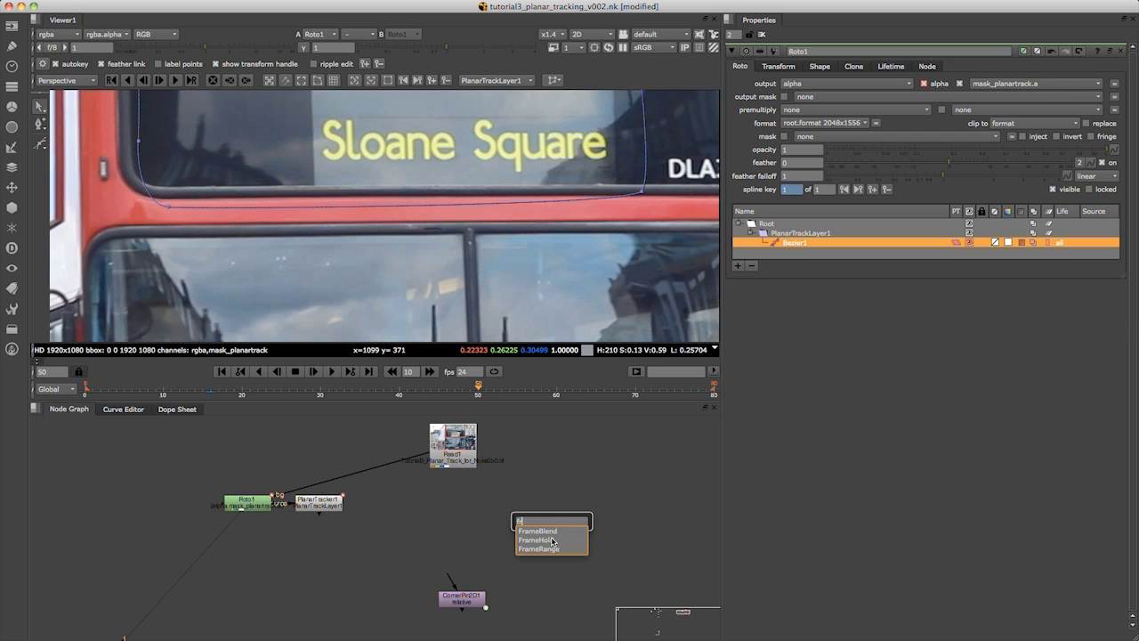
pyautogui.click(552, 540)
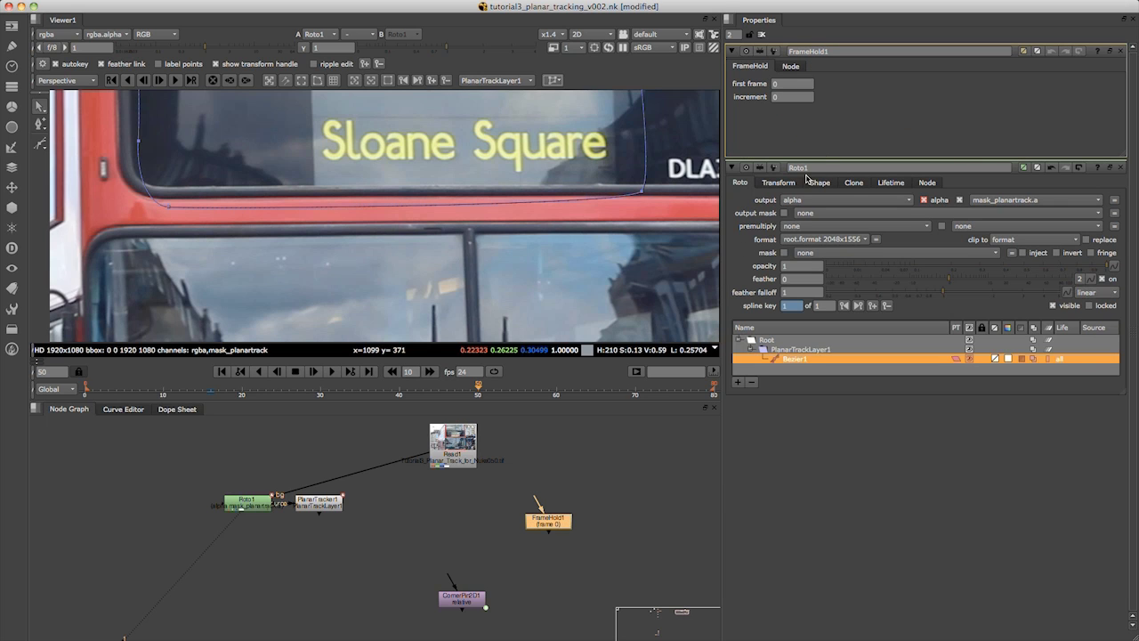
pyautogui.click(790, 86)
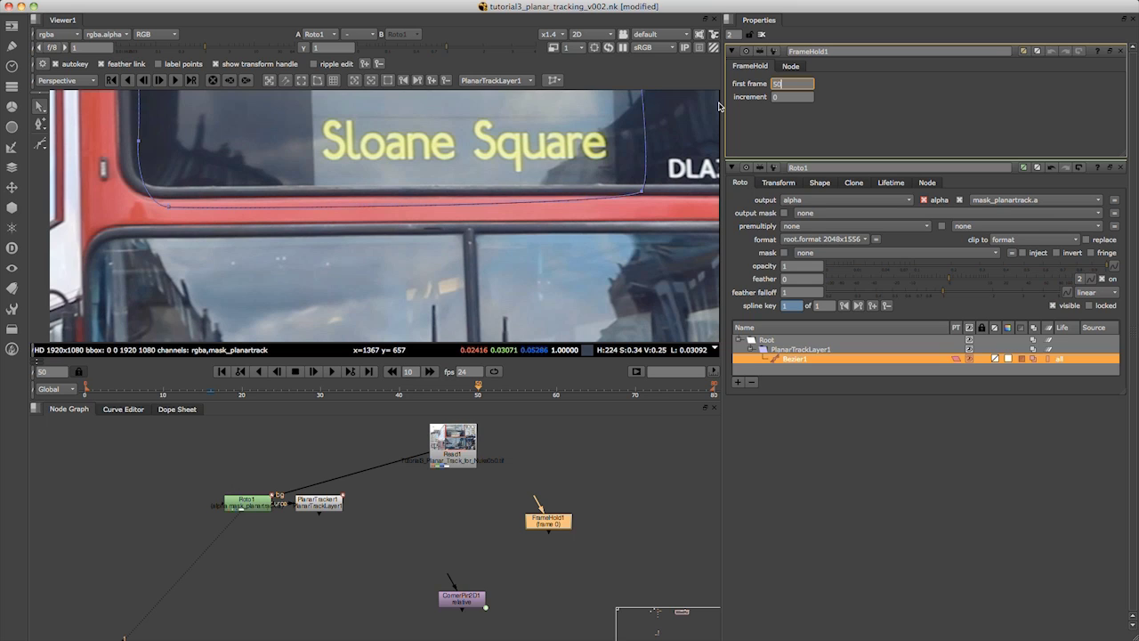
# Step: Connect the FrameHold node to Read1 and route the connection through a Dot, placing FrameHold well to the right
pyautogui.click(497, 522)
pyautogui.moveTo(552, 526); pyautogui.dragTo(431, 443)
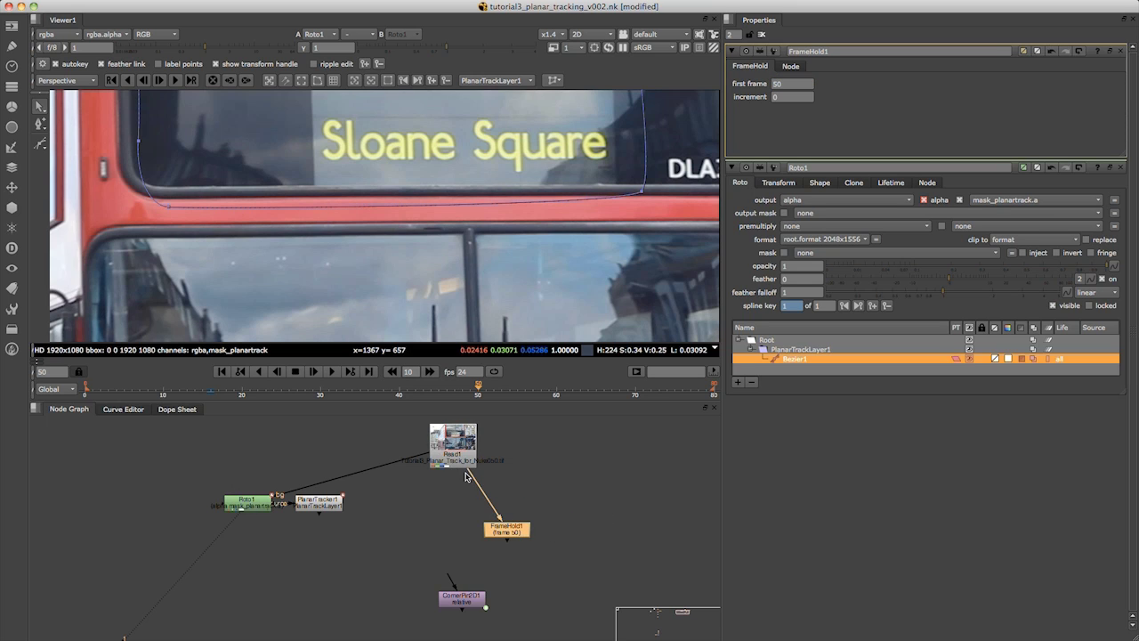
pyautogui.keyDown('ctrl'); pyautogui.moveTo(485, 500); pyautogui.dragTo(662, 529); pyautogui.keyUp('ctrl')
pyautogui.moveTo(568, 559); pyautogui.dragTo(532, 477, button='middle')
pyautogui.moveTo(476, 511)
pyautogui.mouseDown(button='middle')
pyautogui.moveTo(409, 586)
pyautogui.moveTo(437, 541)
pyautogui.mouseUp(button='middle')
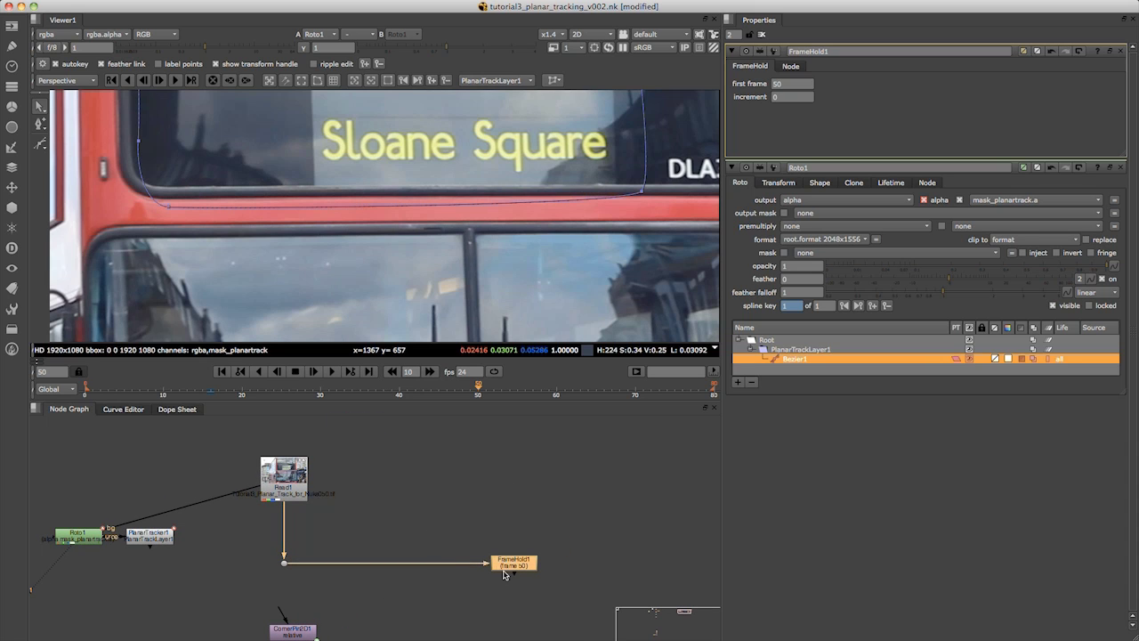
# Step: Show the FrameHold output in the viewer, framed on the destination sign, and close the Roto1 and FrameHold1 properties
pyautogui.press('1')
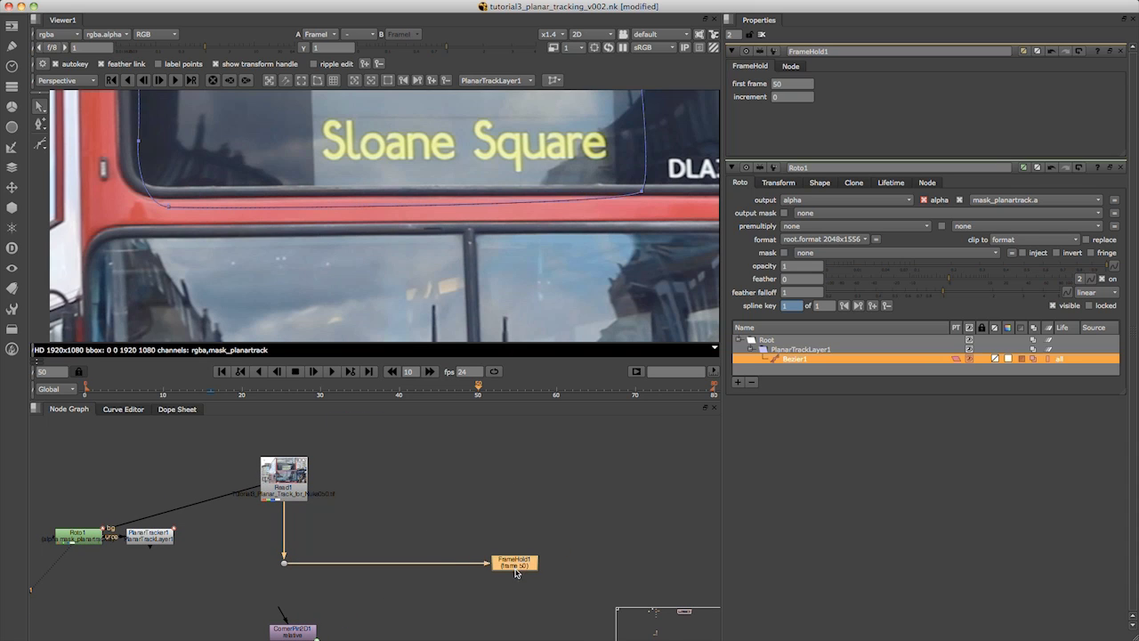
pyautogui.scroll(-3, 354, 192)
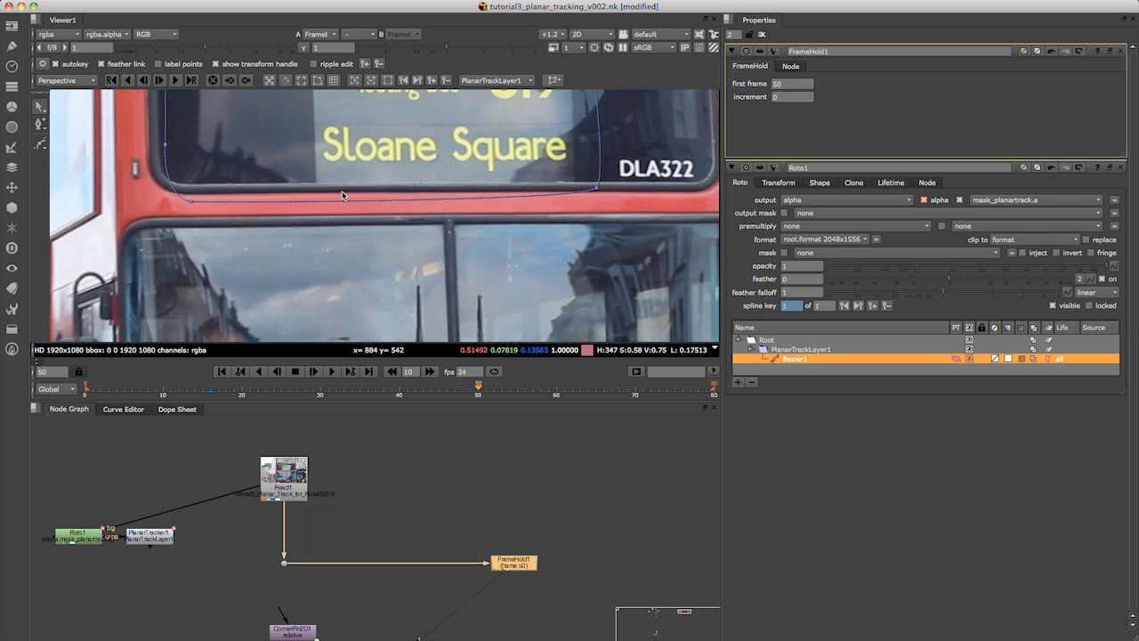
pyautogui.moveTo(346, 193); pyautogui.dragTo(333, 280, button='middle')
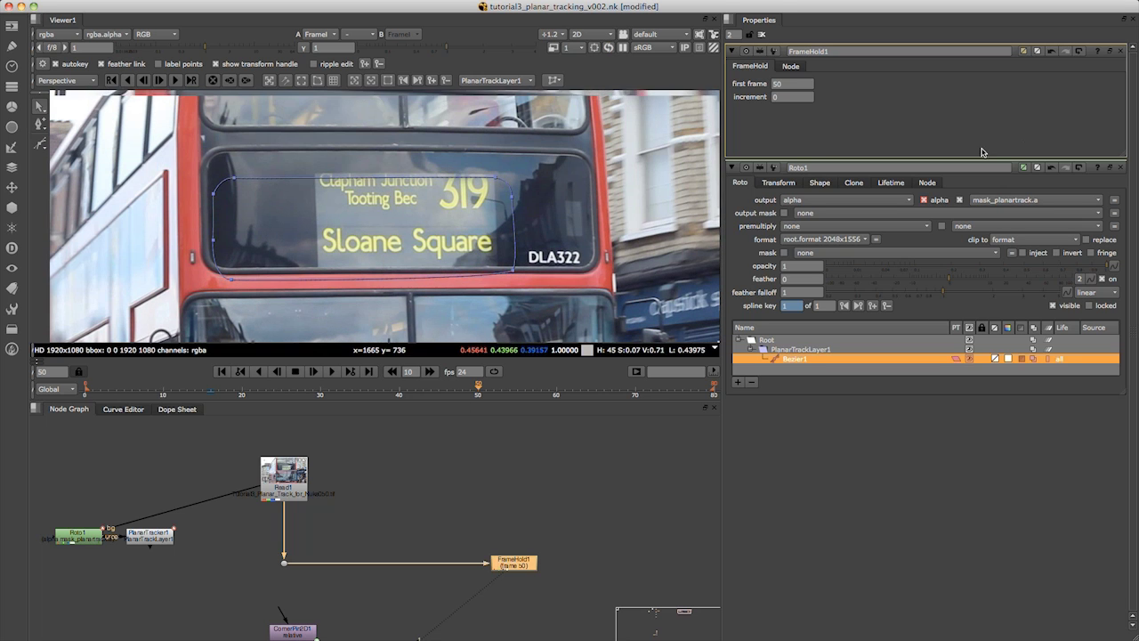
pyautogui.click(1120, 168)
pyautogui.click(1120, 51)
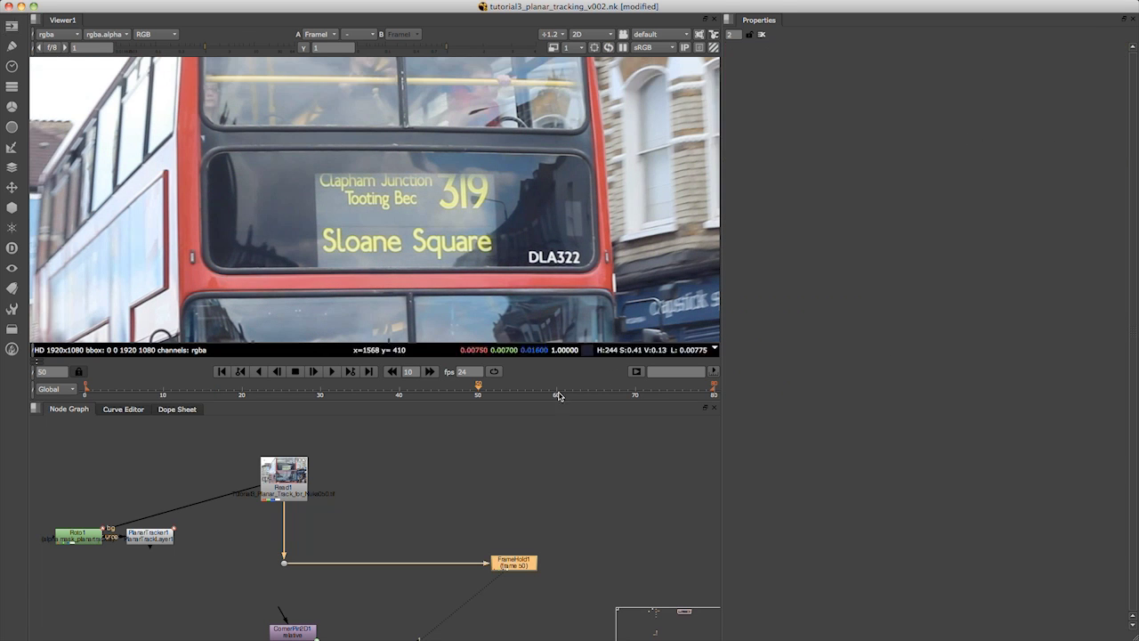
pyautogui.scroll(3, 438, 186)
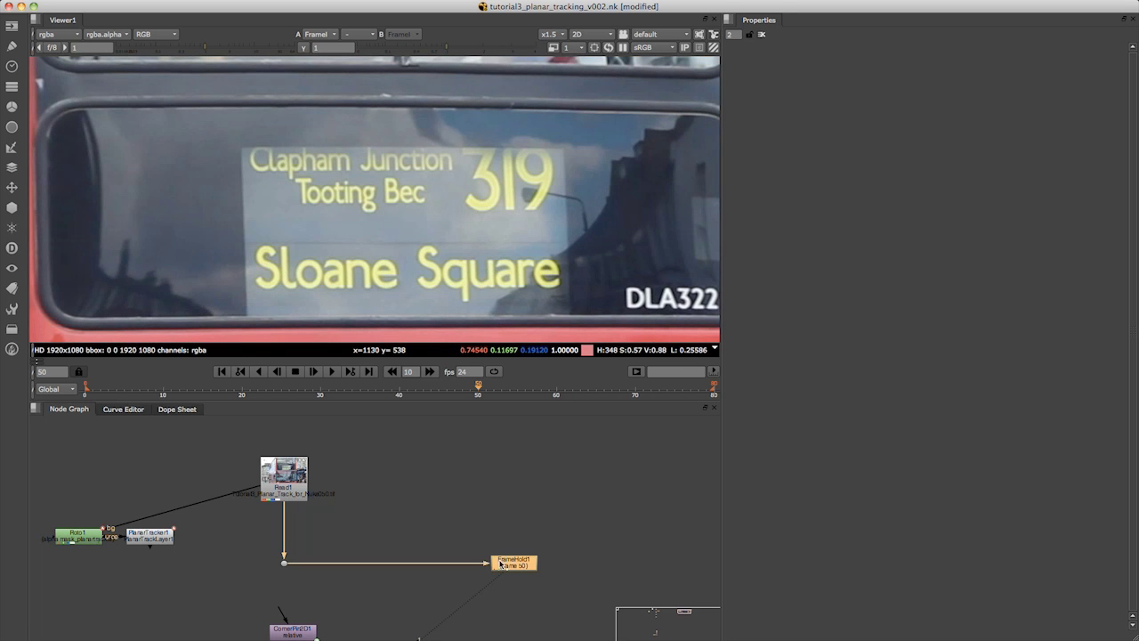
# Step: Add a RotoPaint node and connect it beneath FrameHold1
pyautogui.moveTo(503, 599); pyautogui.dragTo(472, 482, button='middle')
pyautogui.click(492, 505)
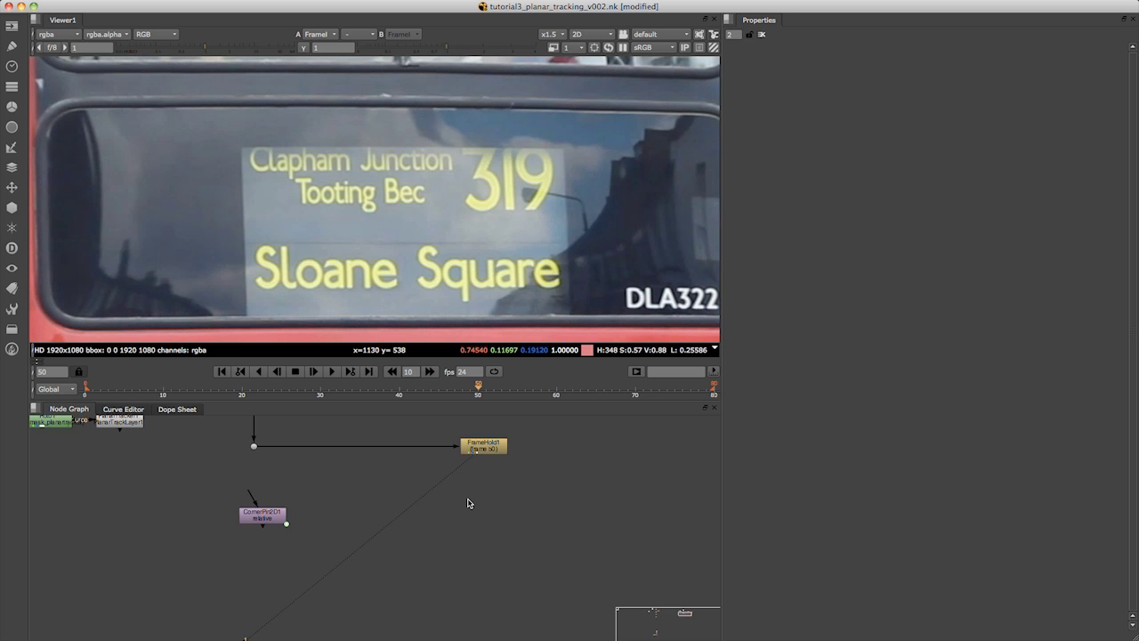
pyautogui.press('p')
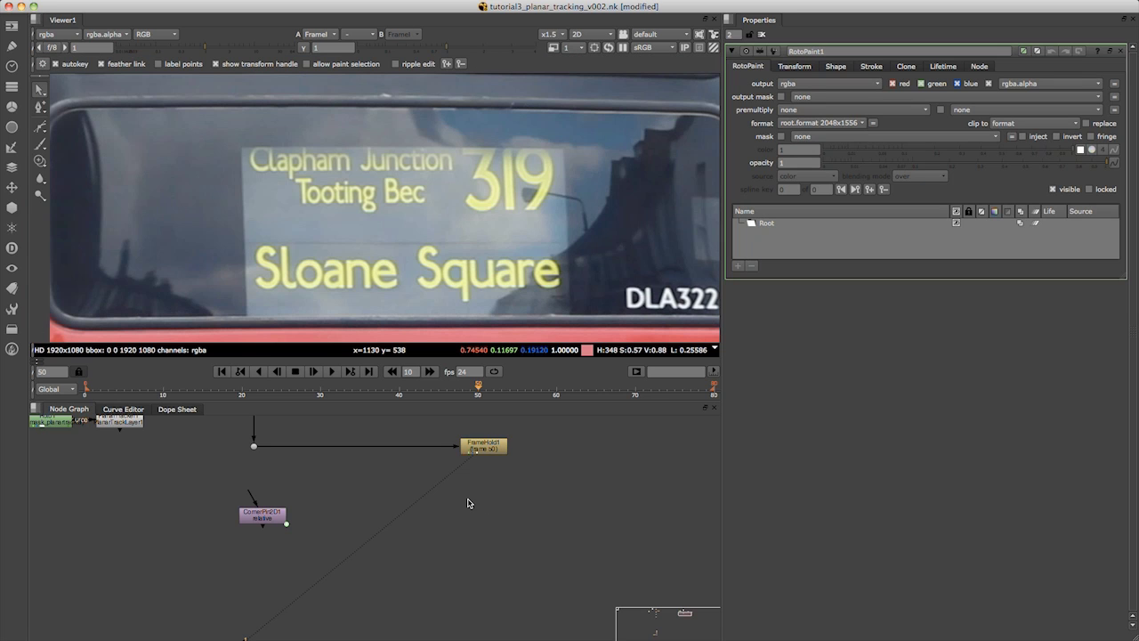
pyautogui.moveTo(485, 488); pyautogui.dragTo(485, 507)
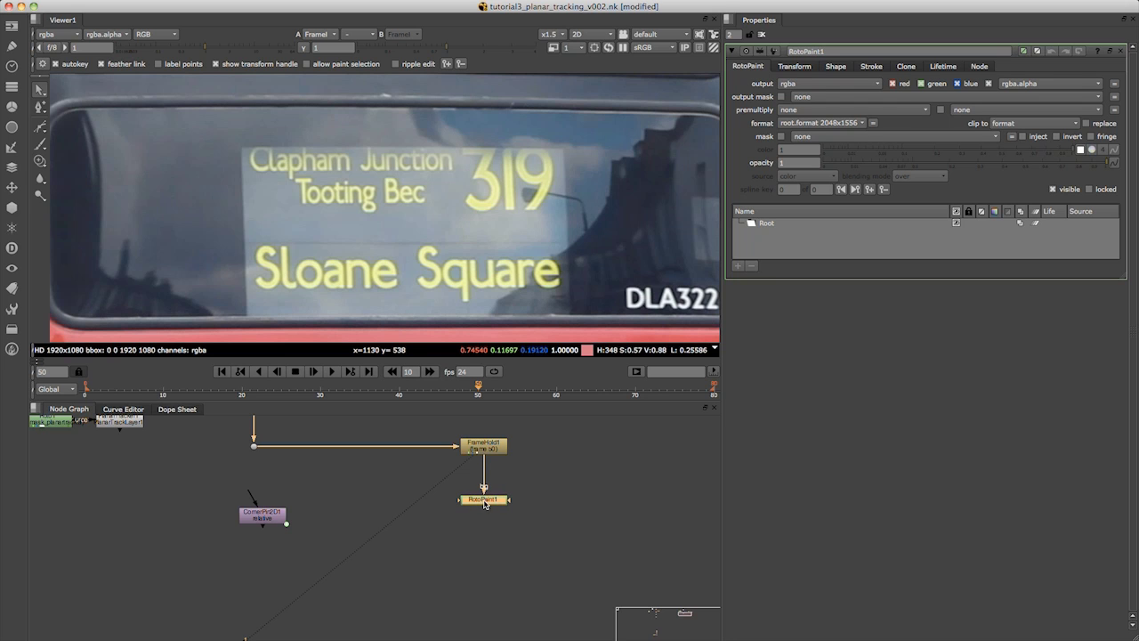
# Step: Set up the Clone tool with Impulse filter and round enabled, source just below Tooting Bec, and brush size about 17.6
pyautogui.click(37, 147)
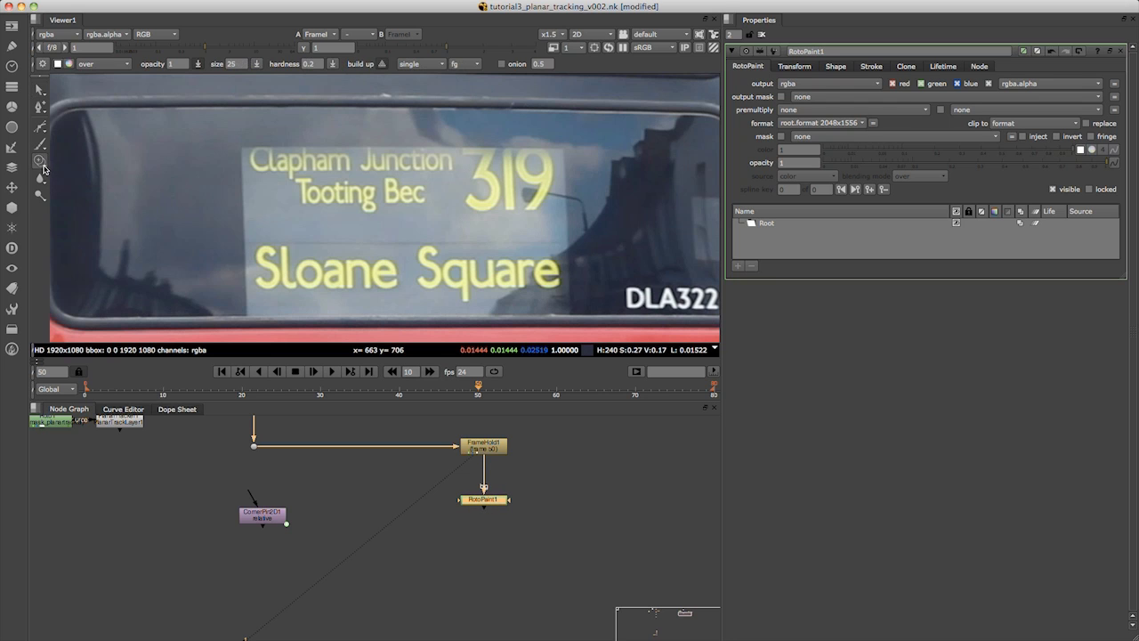
pyautogui.click(40, 162)
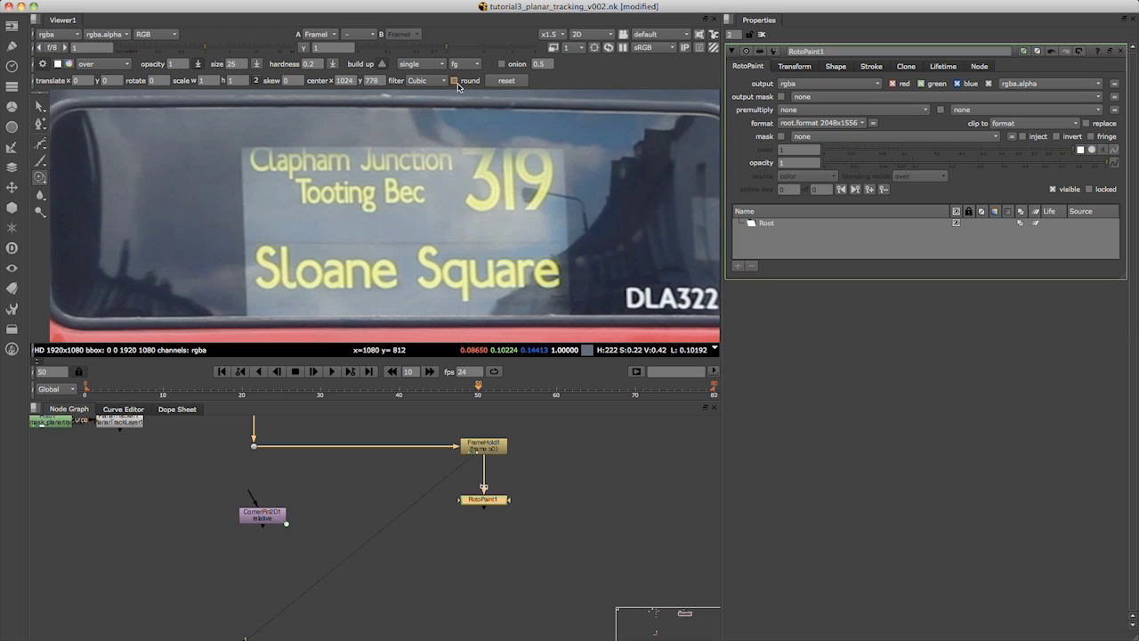
pyautogui.click(442, 80)
pyautogui.click(426, 68)
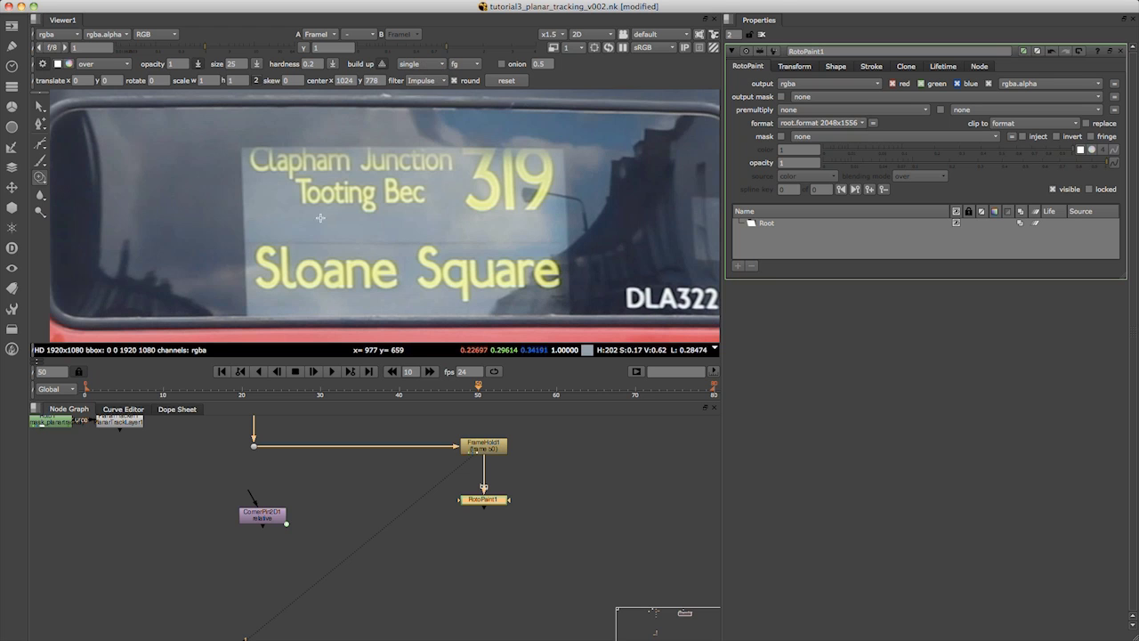
pyautogui.scroll(3, 327, 194)
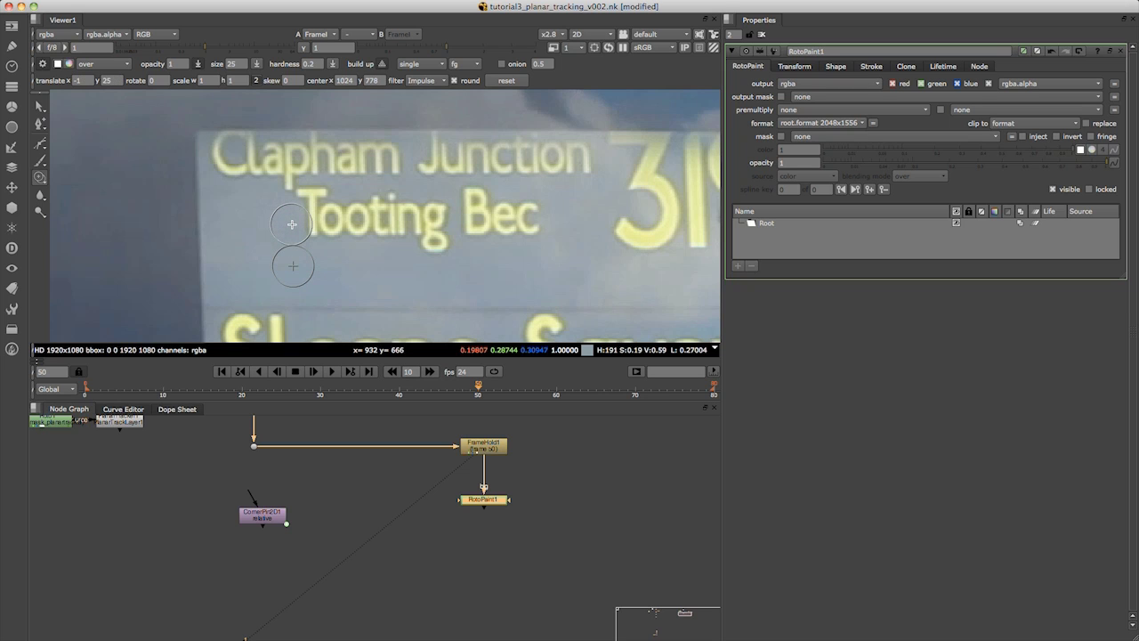
pyautogui.keyDown('shift'); pyautogui.moveTo(292, 224); pyautogui.dragTo(290, 243); pyautogui.keyUp('shift')
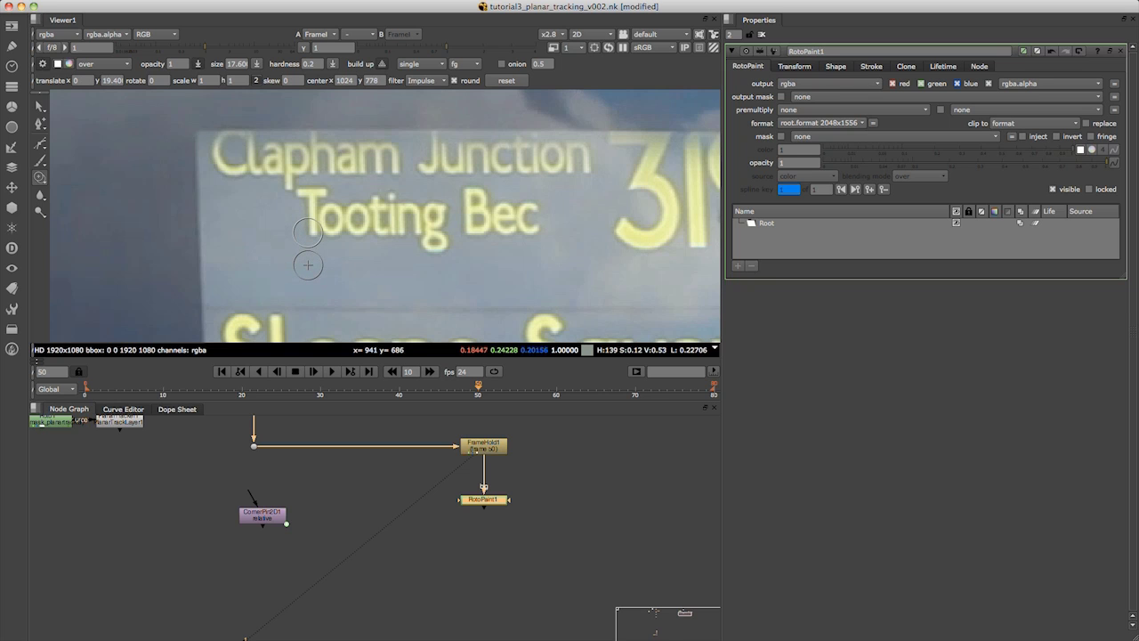
# Step: View the RotoPaint output and clone clean sign background over the lower part of the Tooting Bec lettering
pyautogui.click(308, 264)
pyautogui.press('Tab')
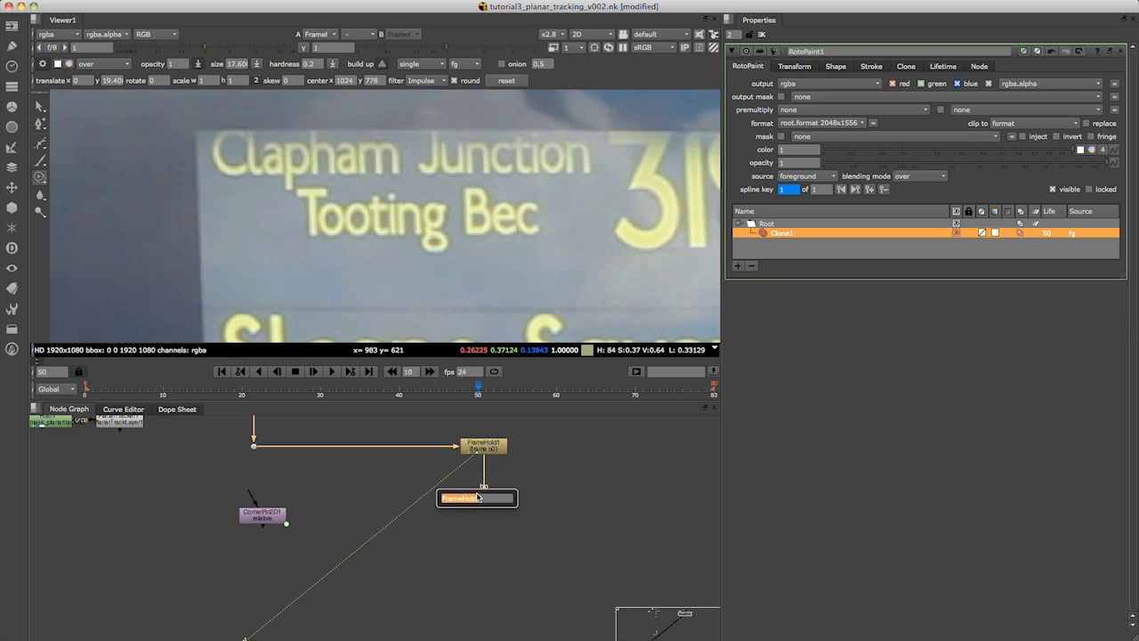
pyautogui.press('Escape')
pyautogui.press('1')
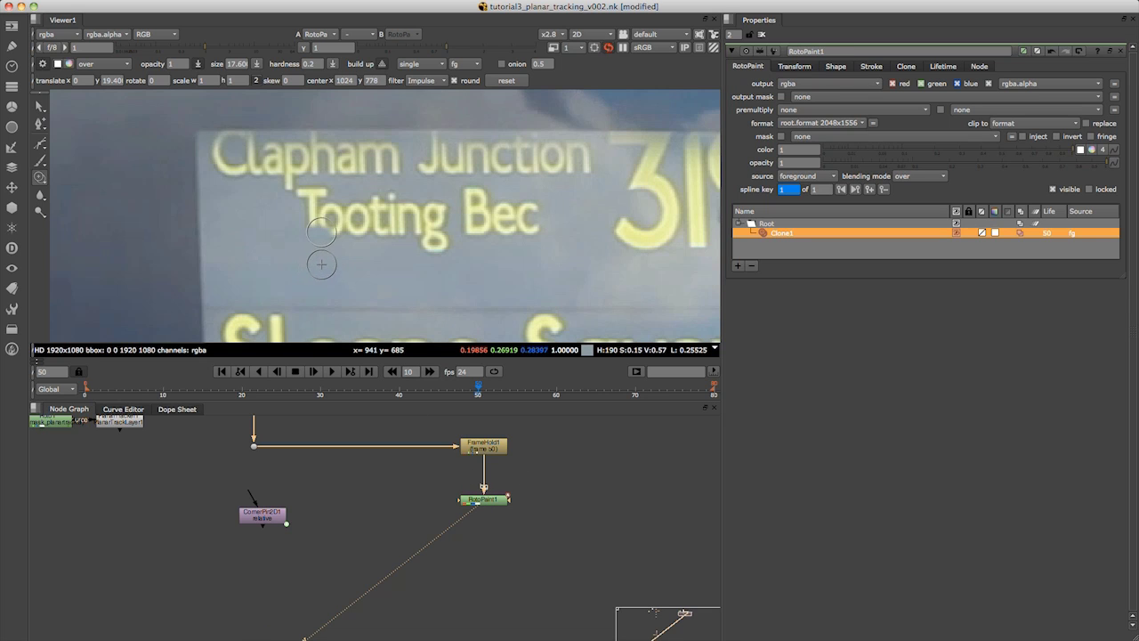
pyautogui.moveTo(314, 257); pyautogui.dragTo(375, 260)
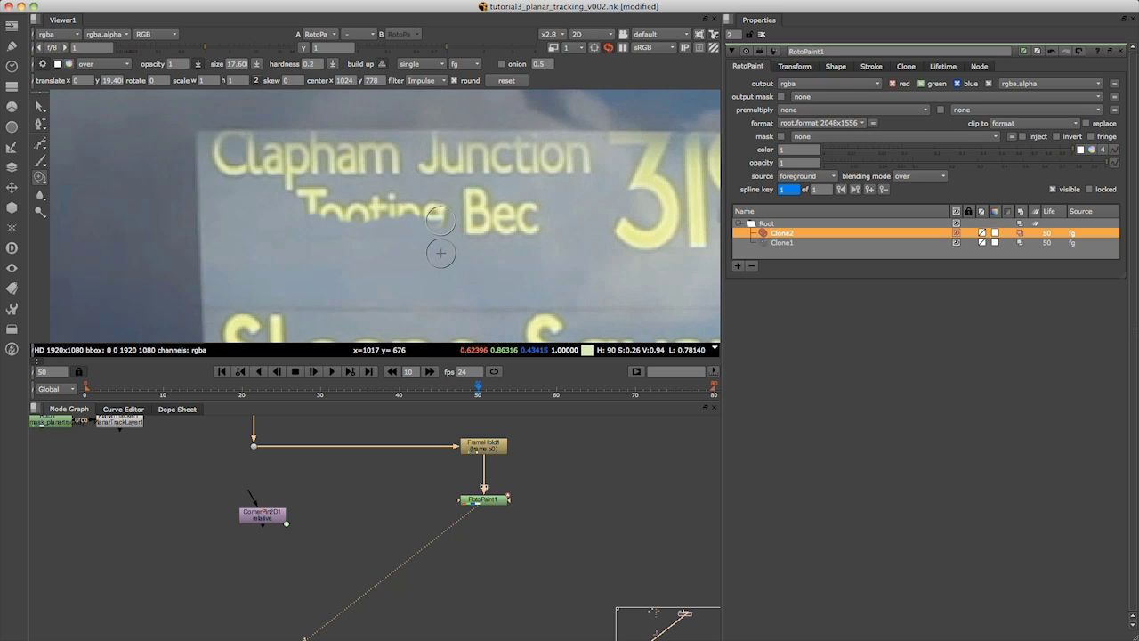
pyautogui.moveTo(502, 233)
pyautogui.mouseDown()
pyautogui.moveTo(537, 230)
pyautogui.moveTo(465, 232)
pyautogui.moveTo(496, 227)
pyautogui.mouseUp()
# Step: Copy the finished RotoPaint2 node from the prepared node tree and paste it beside the new RotoPaint node
pyautogui.keyDown('alt'); pyautogui.moveTo(518, 511); pyautogui.dragTo(410, 530, button='middle'); pyautogui.keyUp('alt')
pyautogui.moveTo(221, 515)
pyautogui.mouseDown(button='middle')
pyautogui.moveTo(435, 511)
pyautogui.moveTo(389, 506)
pyautogui.mouseUp(button='middle')
pyautogui.scroll(4, 256, 469)
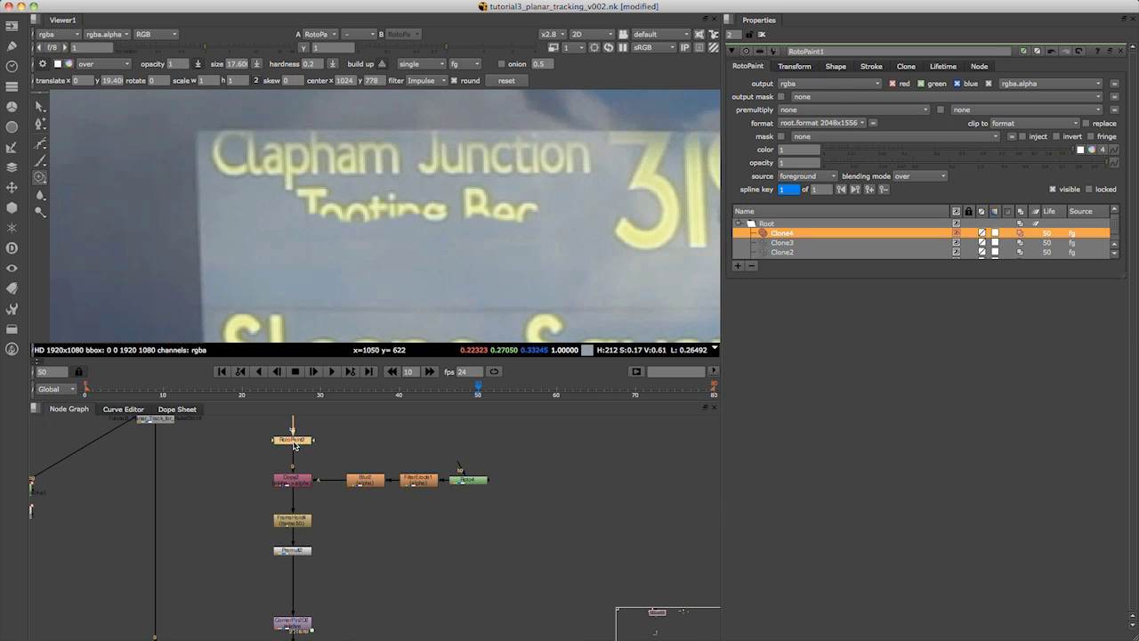
pyautogui.scroll(-5, 508, 454)
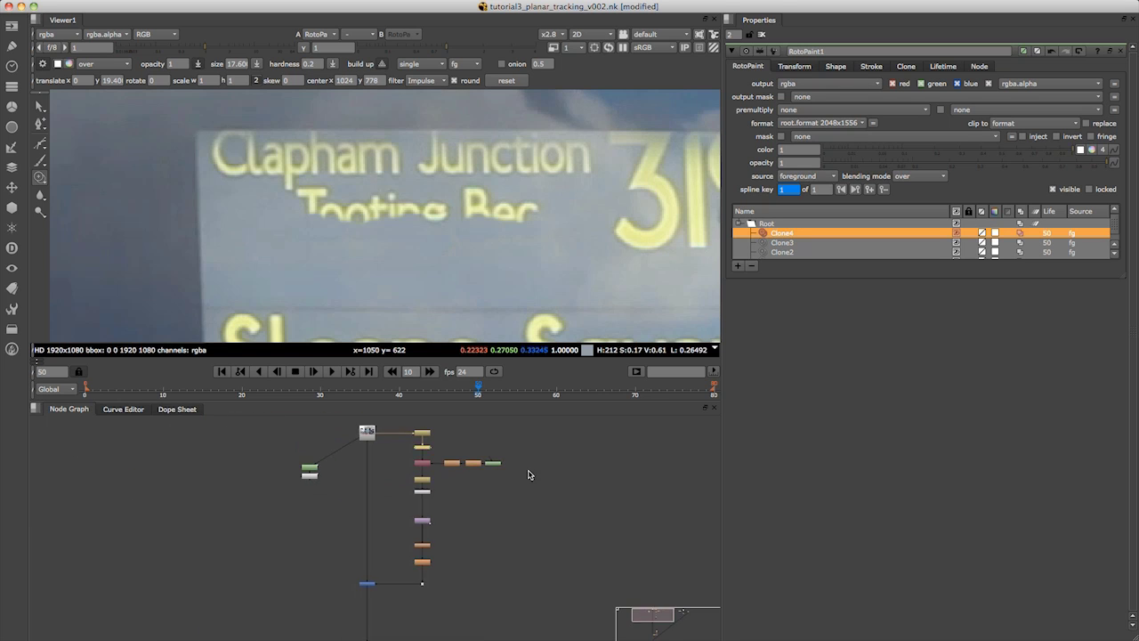
pyautogui.moveTo(706, 463); pyautogui.dragTo(481, 493, button='middle')
pyautogui.moveTo(551, 488); pyautogui.dragTo(403, 495, button='middle')
pyautogui.scroll(5, 563, 566)
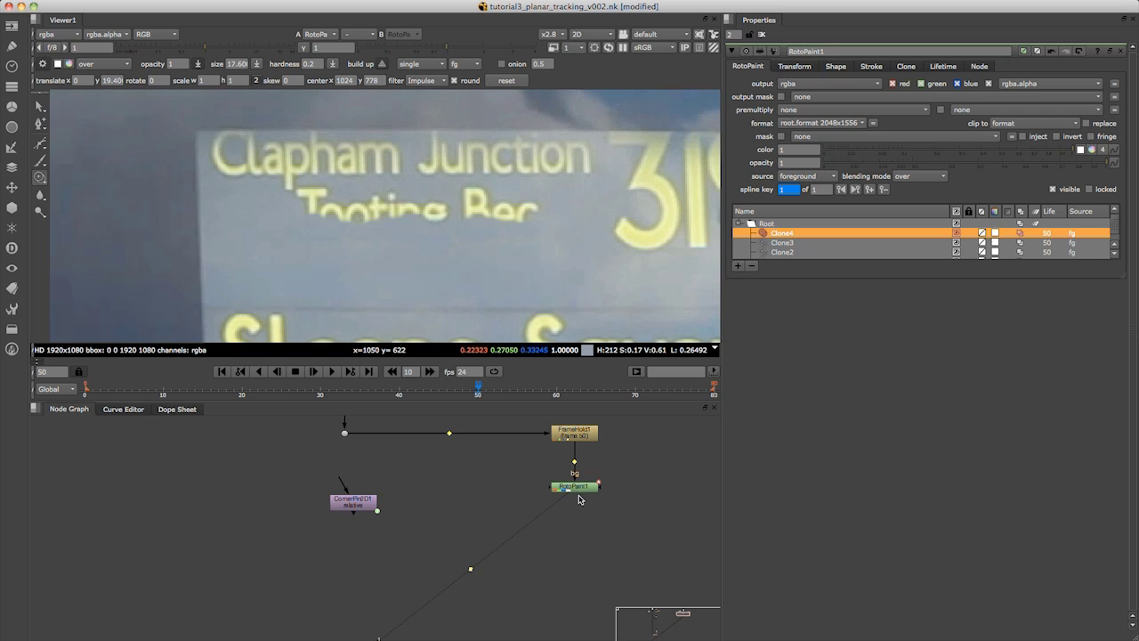
pyautogui.press('p')
# Step: Replace RotoPaint1 with the pasted RotoPaint node beneath FrameHold1 and show its output in the viewer
pyautogui.moveTo(580, 490); pyautogui.dragTo(523, 520)
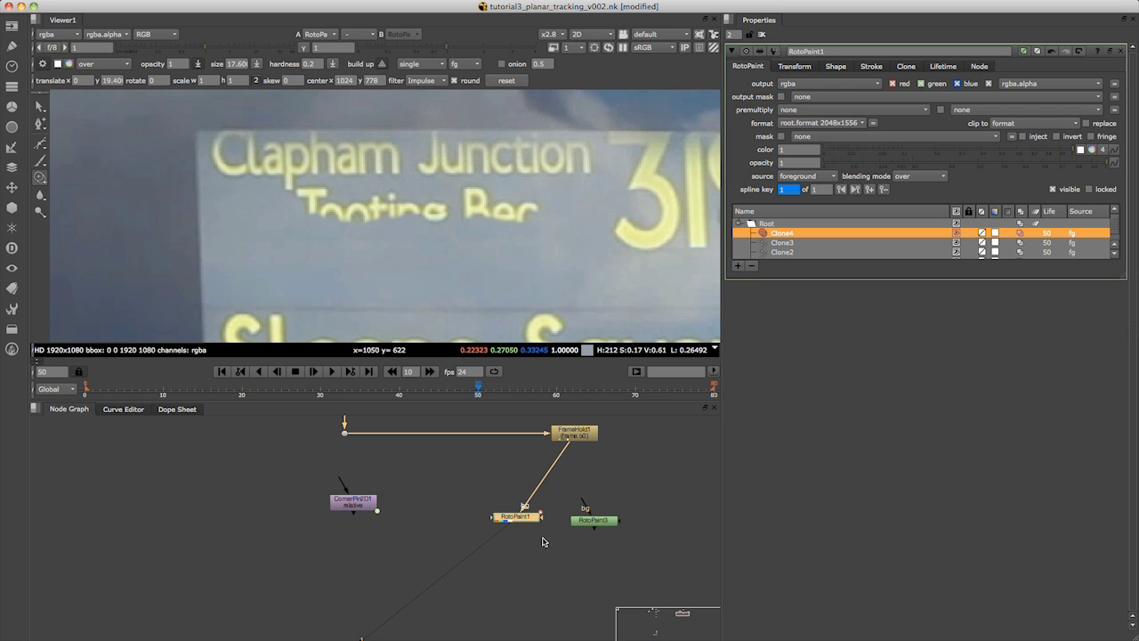
pyautogui.press('Delete')
pyautogui.moveTo(586, 505)
pyautogui.mouseDown()
pyautogui.moveTo(582, 436)
pyautogui.moveTo(583, 489)
pyautogui.mouseUp()
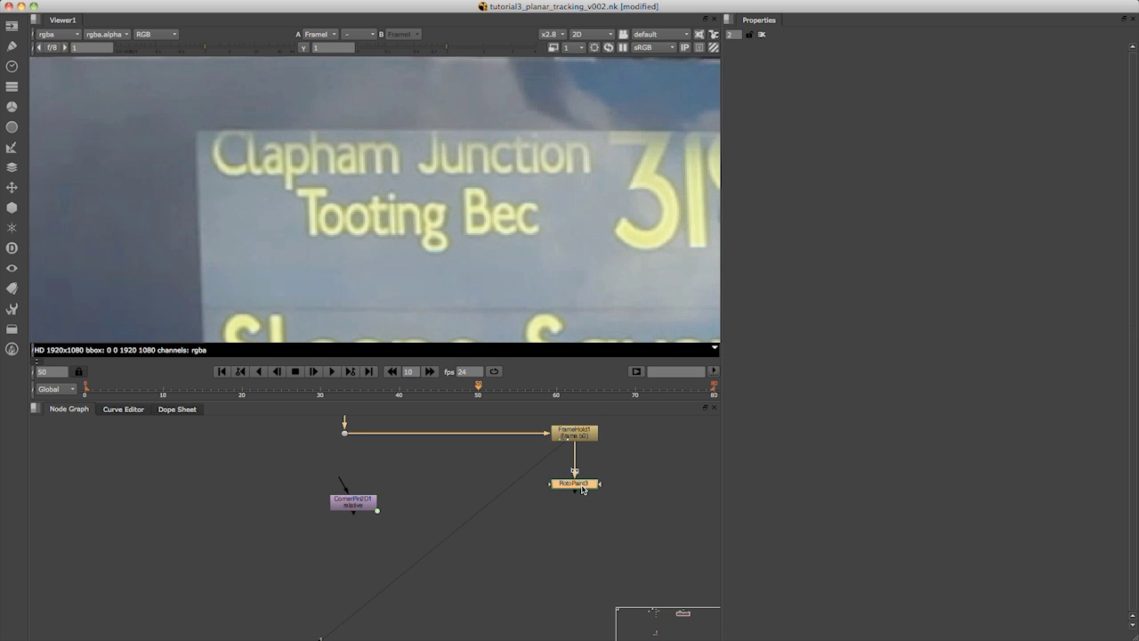
pyautogui.press('1')
pyautogui.scroll(-4, 552, 334)
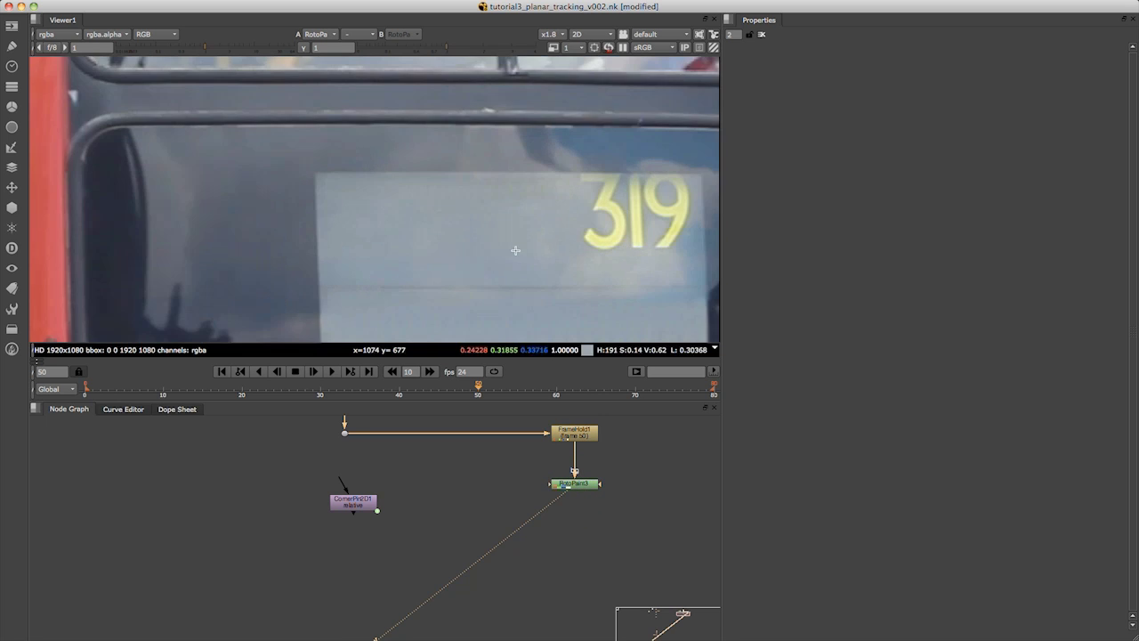
pyautogui.scroll(-1, 457, 229)
pyautogui.moveTo(420, 192); pyautogui.dragTo(398, 204, button='middle')
# Step: Add a Copy node below the pasted RotoPaint and connect its B input to that RotoPaint
pyautogui.moveTo(541, 539); pyautogui.dragTo(479, 518, button='middle')
pyautogui.click(500, 543)
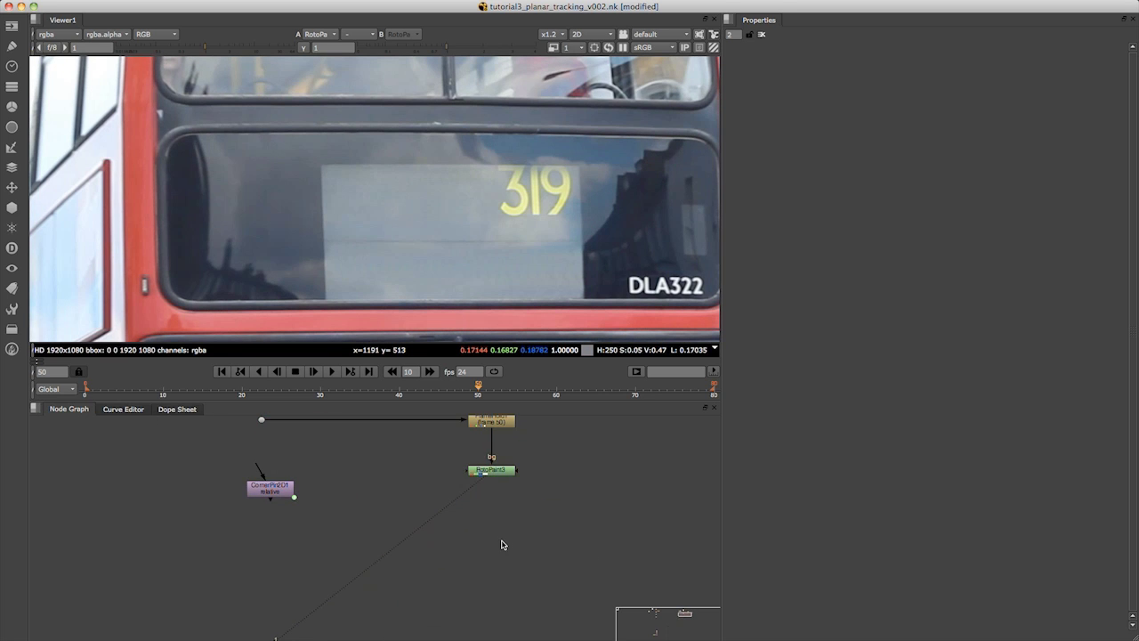
pyautogui.press('k')
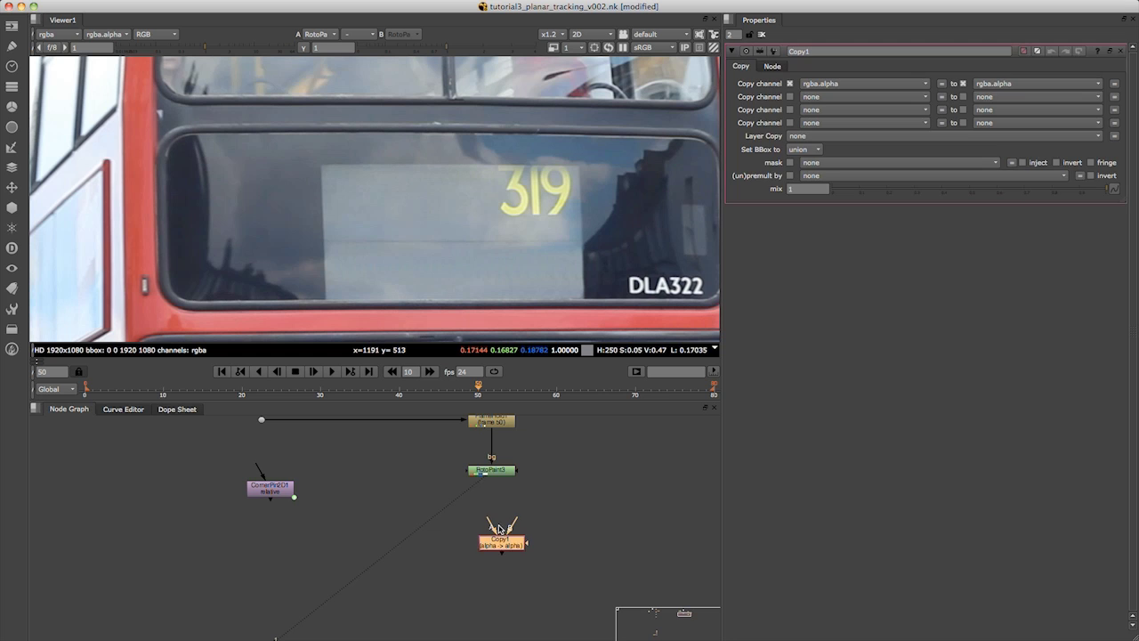
pyautogui.moveTo(504, 545); pyautogui.dragTo(488, 443)
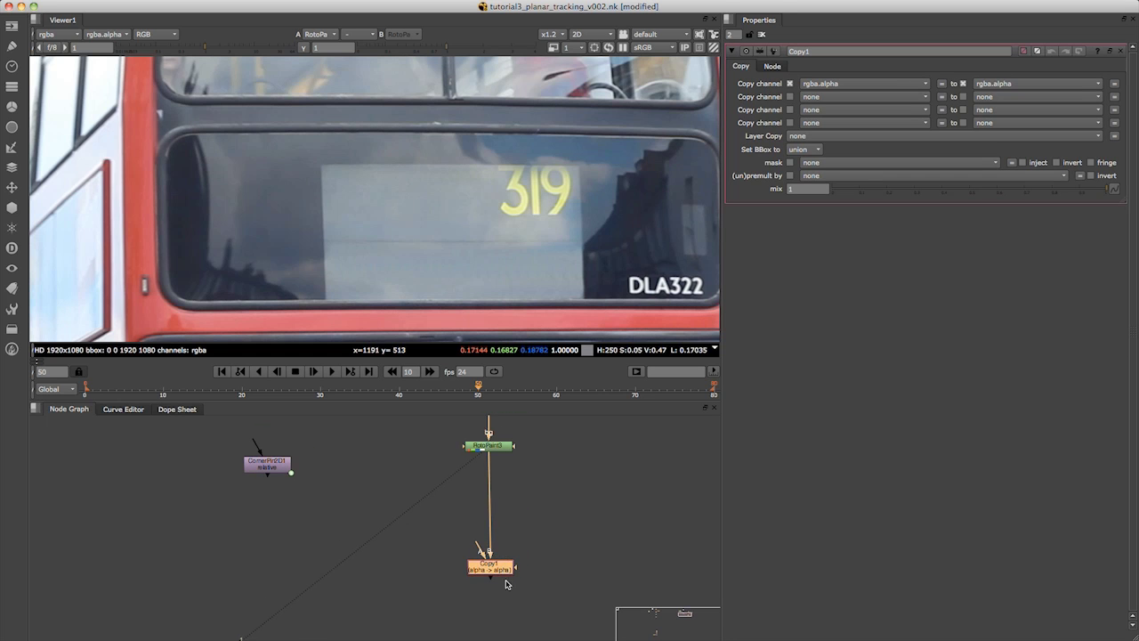
pyautogui.moveTo(495, 575); pyautogui.dragTo(492, 576)
pyautogui.click(552, 548)
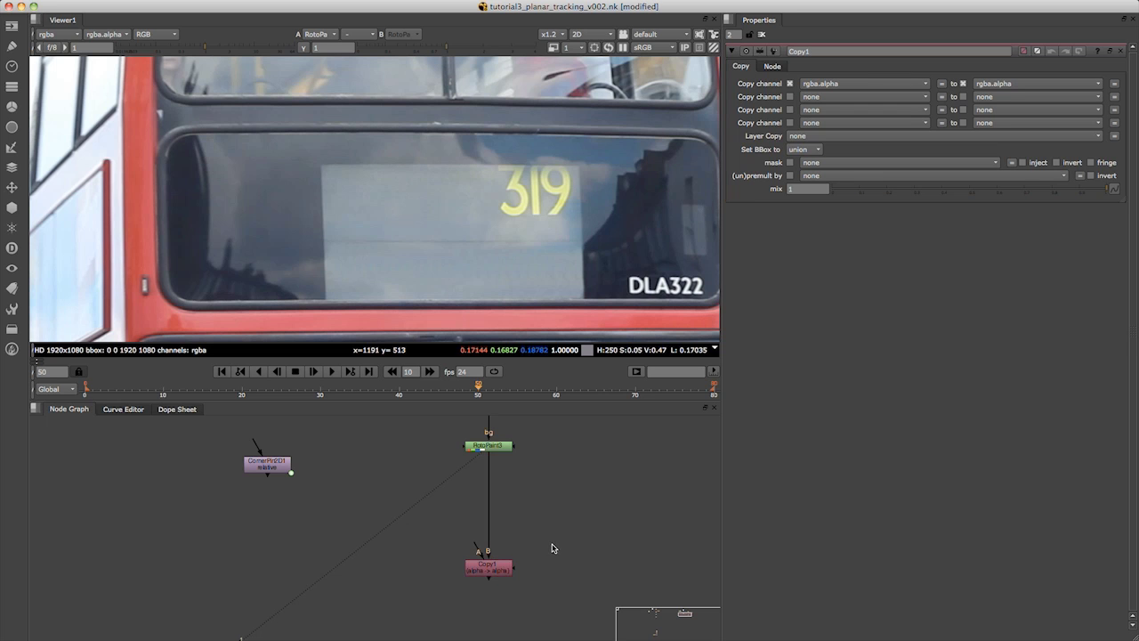
# Step: Add a Roto node feeding Copy1's A input and draw a closed four-point Bezier around the destination sign's panel
pyautogui.press('o')
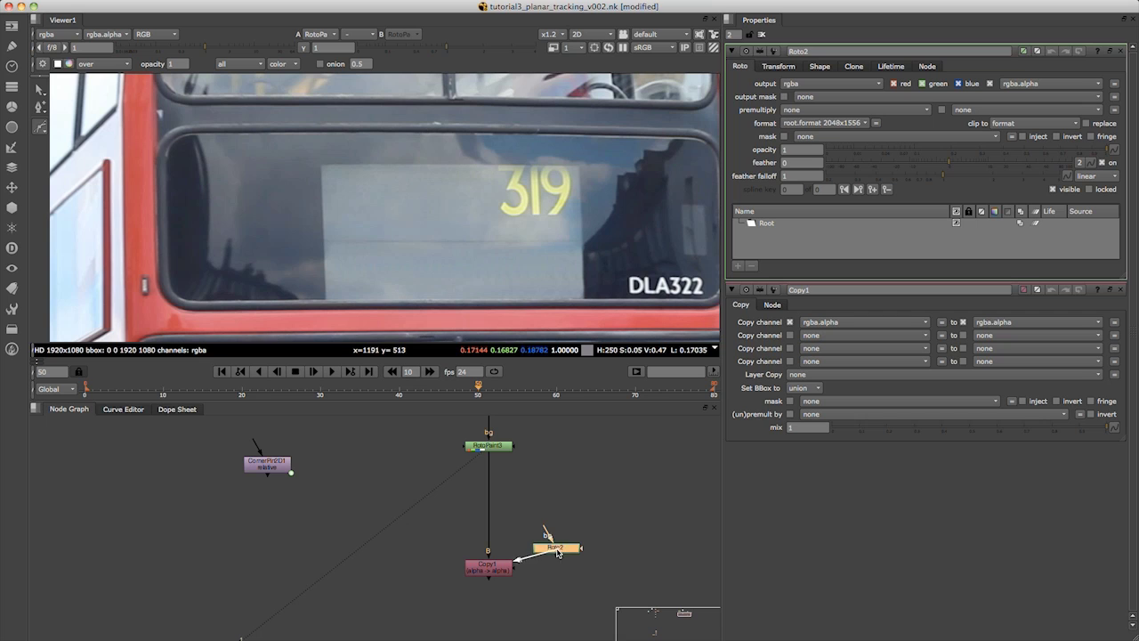
pyautogui.moveTo(550, 546); pyautogui.dragTo(612, 570)
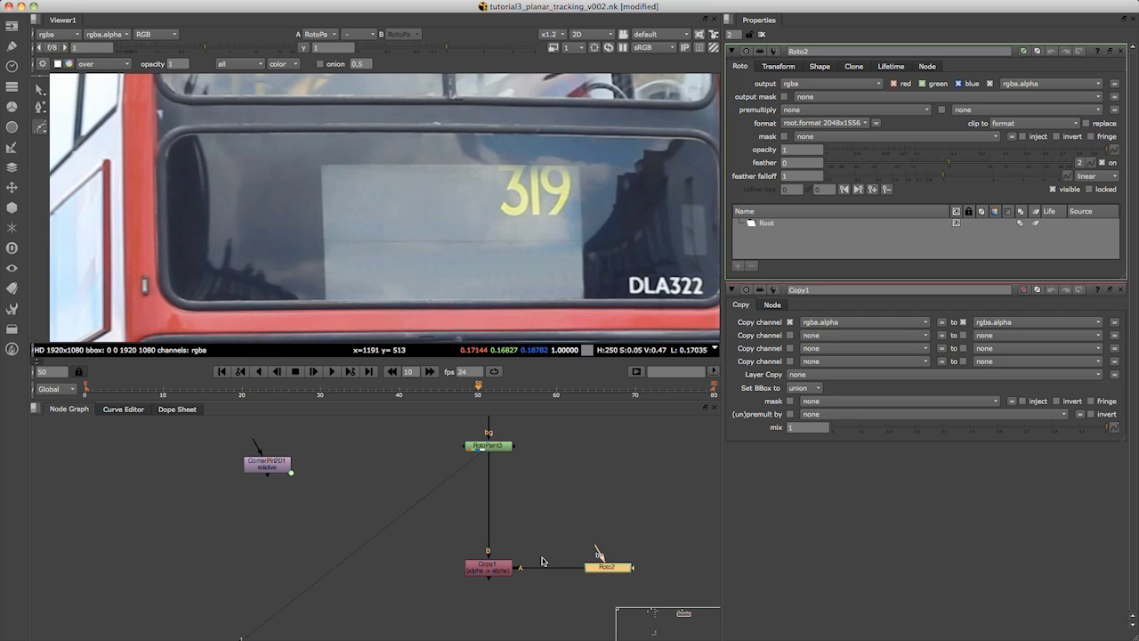
pyautogui.scroll(2, 357, 160)
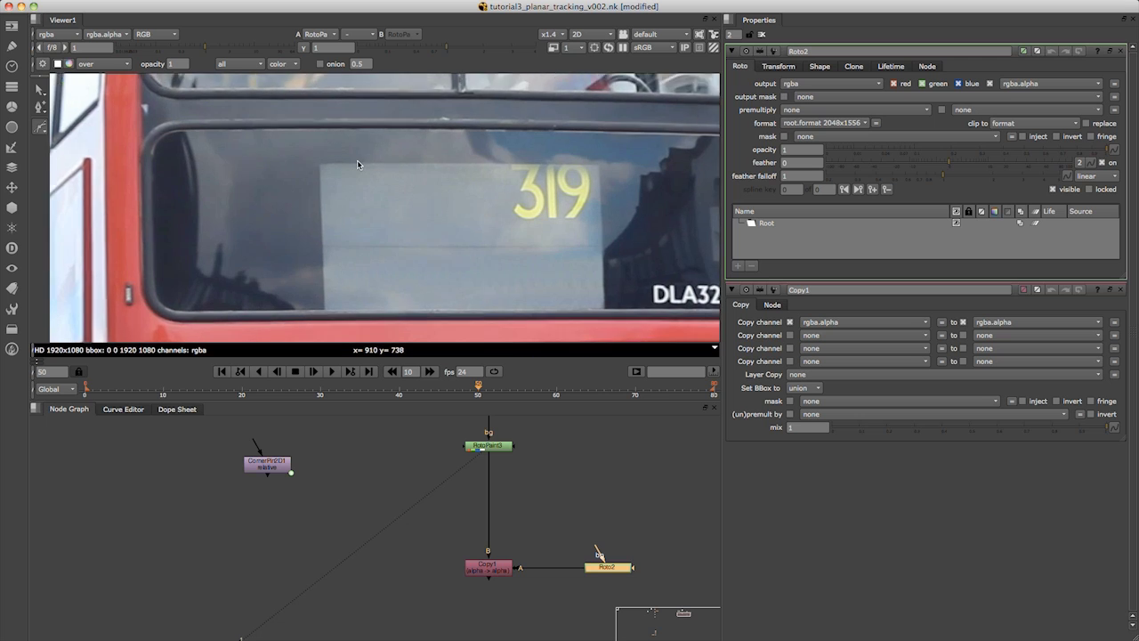
pyautogui.click(318, 162)
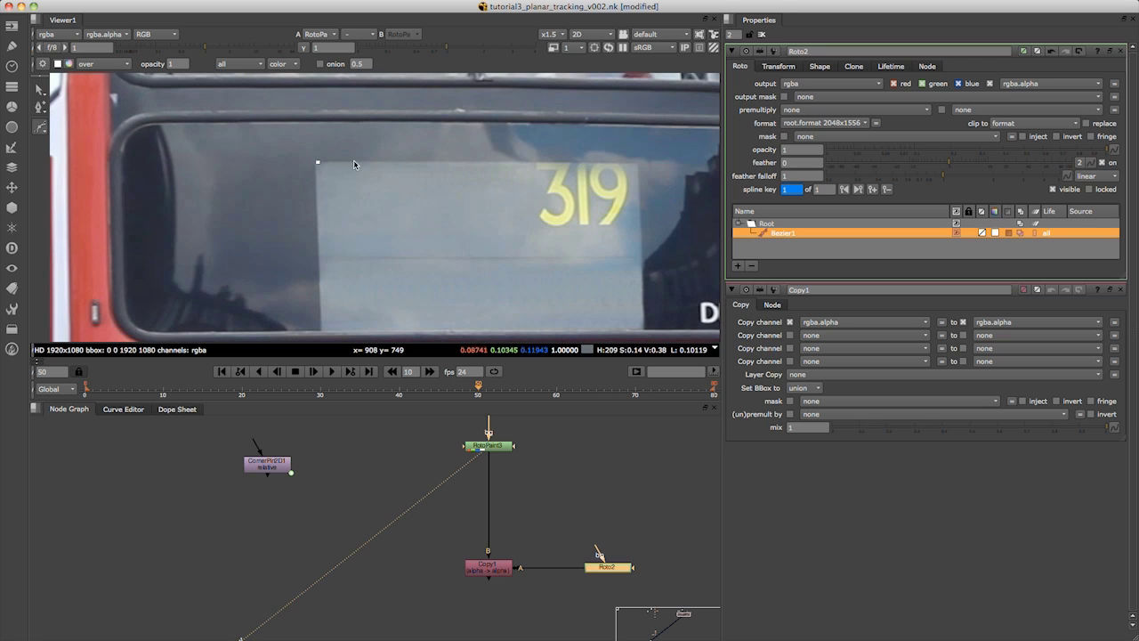
pyautogui.click(637, 164)
pyautogui.moveTo(585, 269); pyautogui.dragTo(583, 174, button='middle')
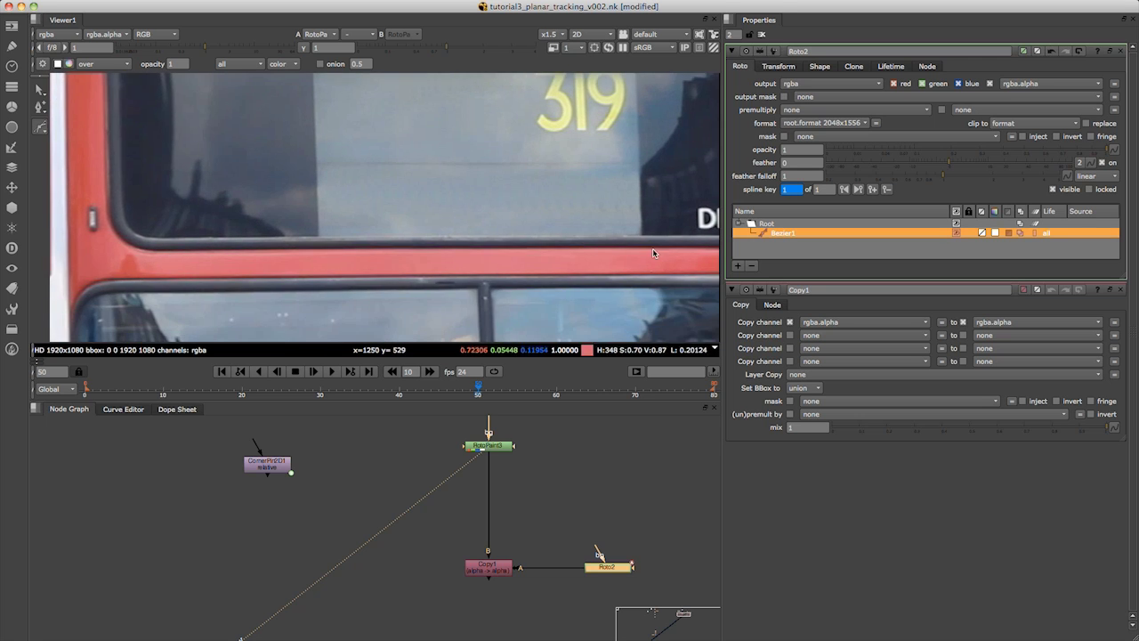
pyautogui.click(641, 235)
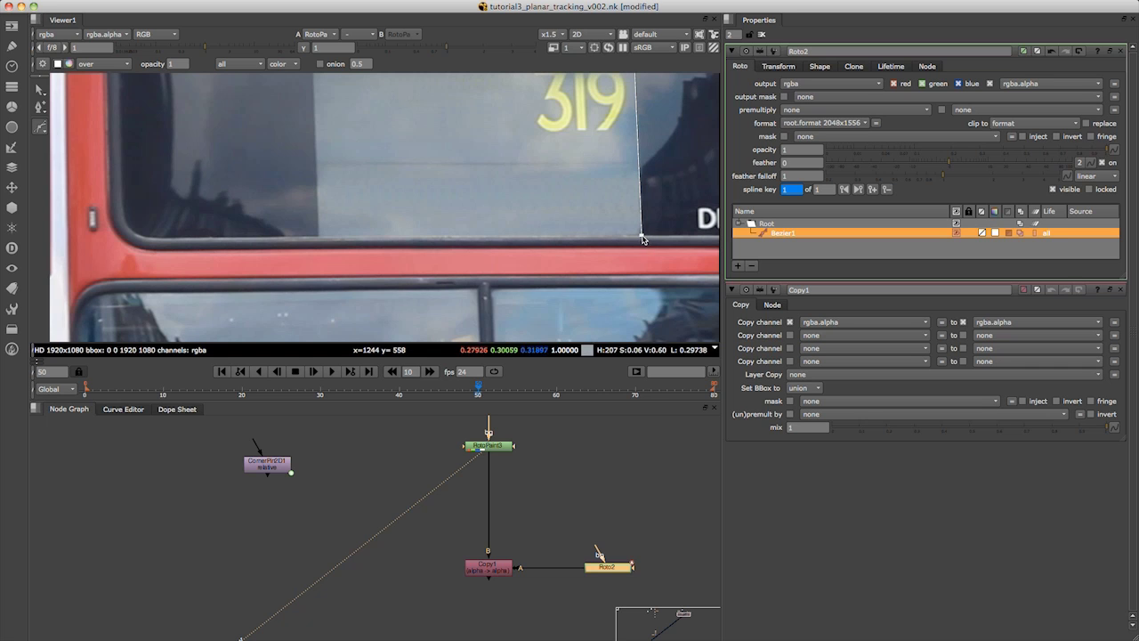
pyautogui.click(315, 237)
pyautogui.scroll(6, 289, 235)
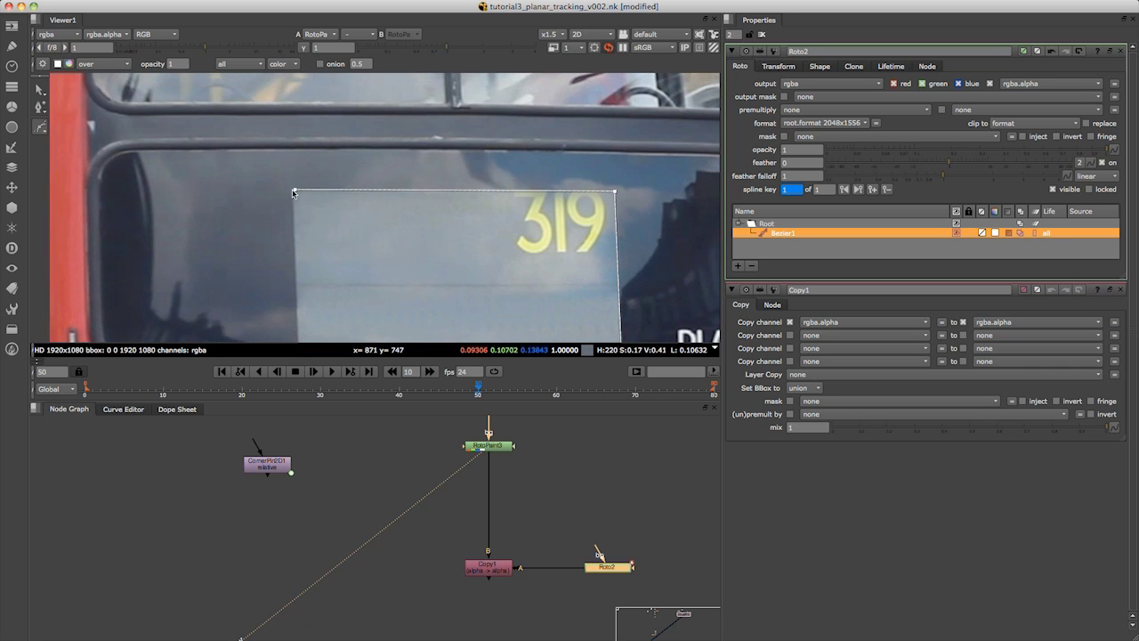
pyautogui.click(296, 192)
pyautogui.scroll(-3, 296, 193)
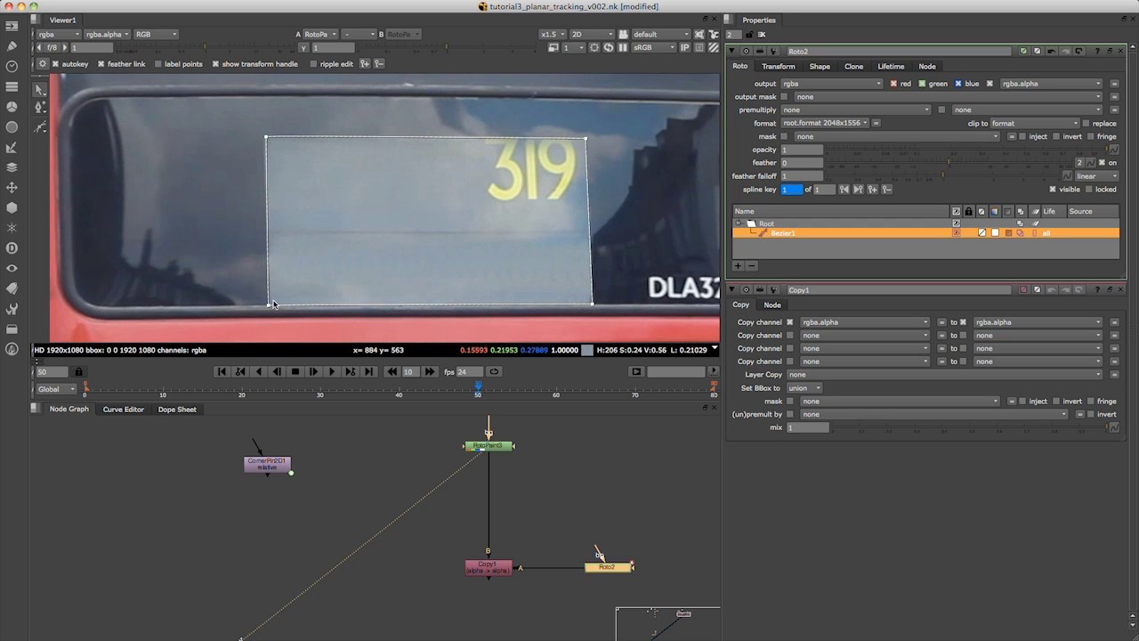
# Step: Insert a Blur node between Roto2 and Copy1 and limit its channels to alpha
pyautogui.moveTo(560, 531); pyautogui.dragTo(466, 530, button='middle')
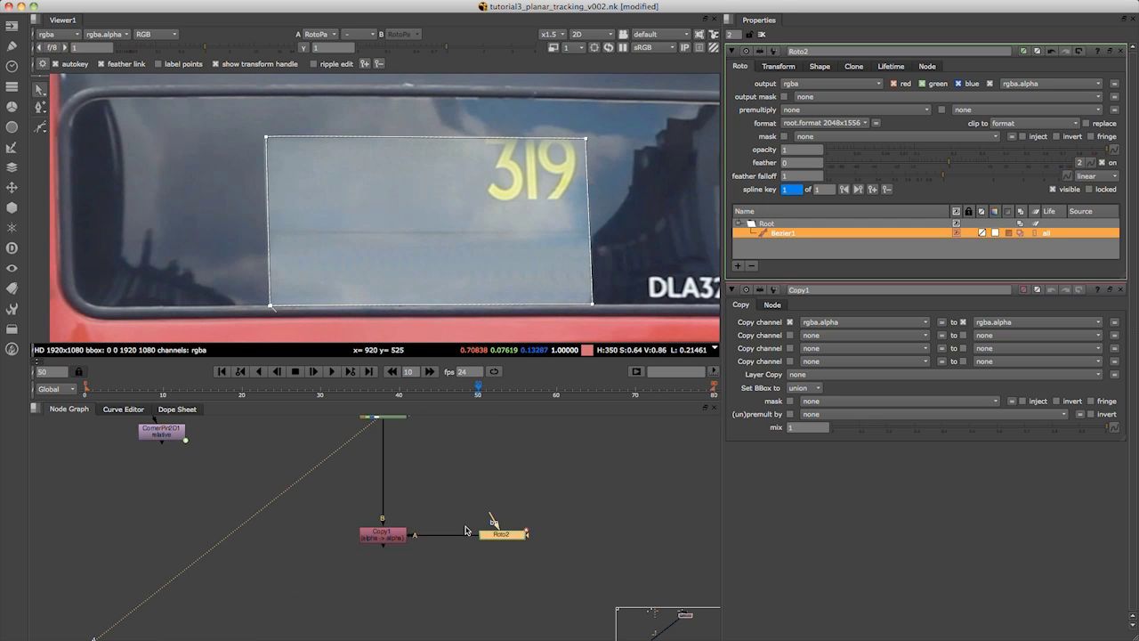
pyautogui.click(450, 556)
pyautogui.press('b')
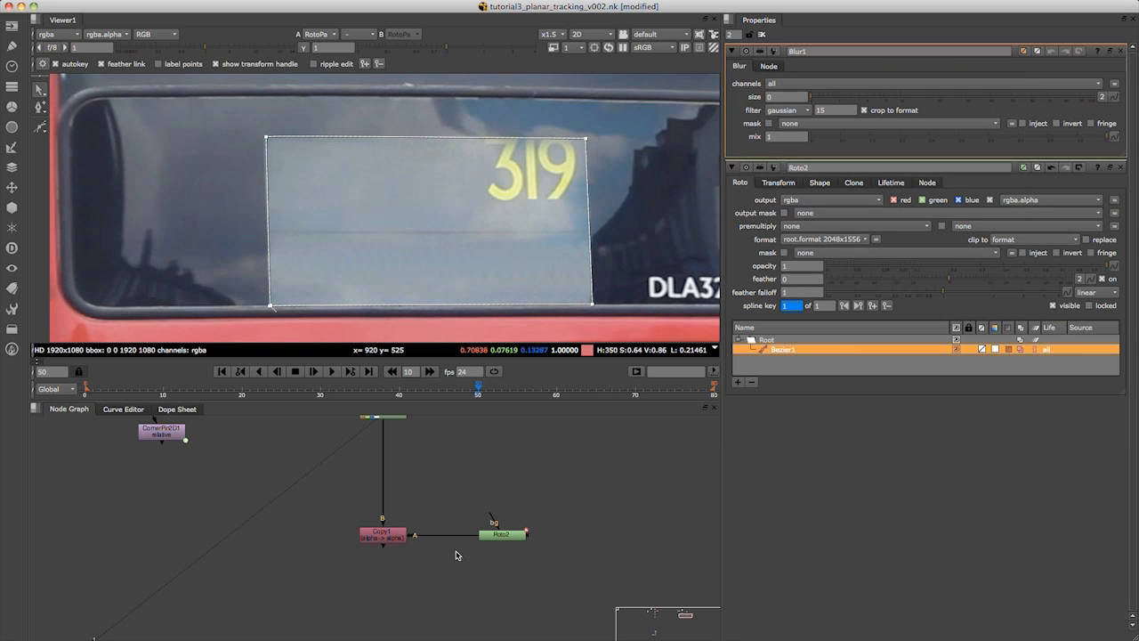
pyautogui.moveTo(456, 553); pyautogui.dragTo(513, 540)
pyautogui.click(461, 539)
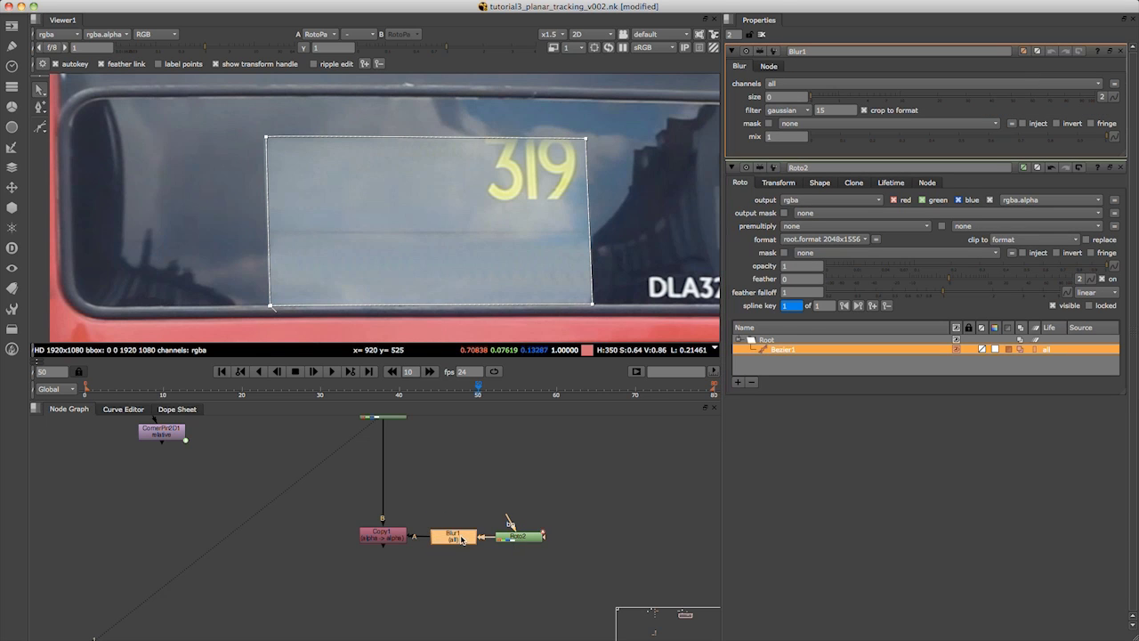
pyautogui.click(801, 82)
pyautogui.click(796, 138)
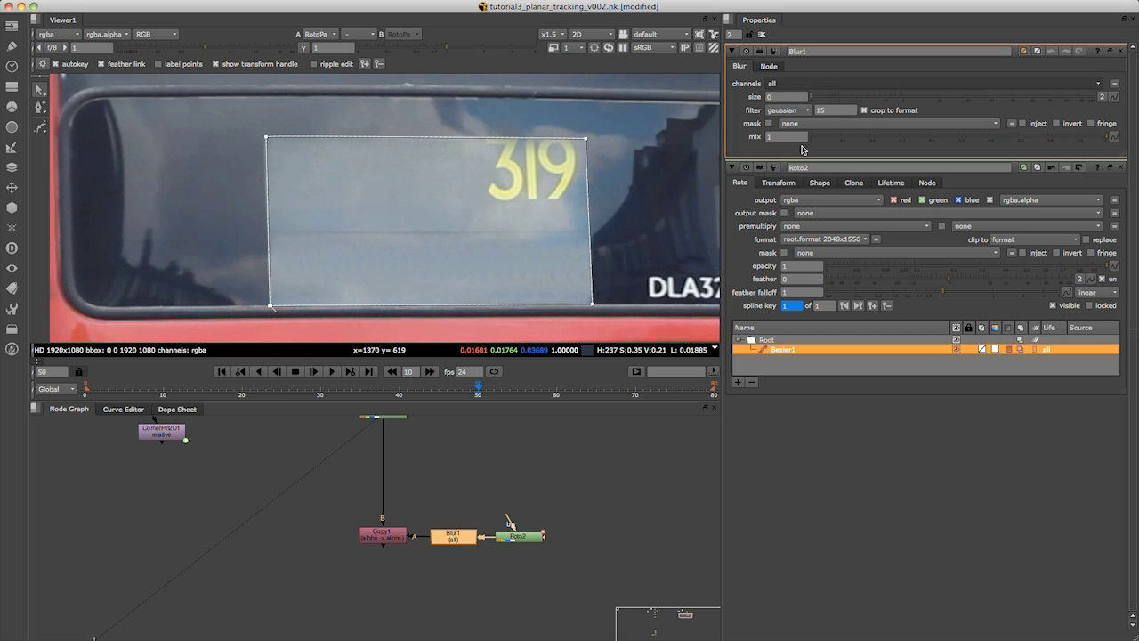
# Step: Add a Premult node directly below Copy1 and show its output in the viewer
pyautogui.click(392, 598)
pyautogui.press('Tab')
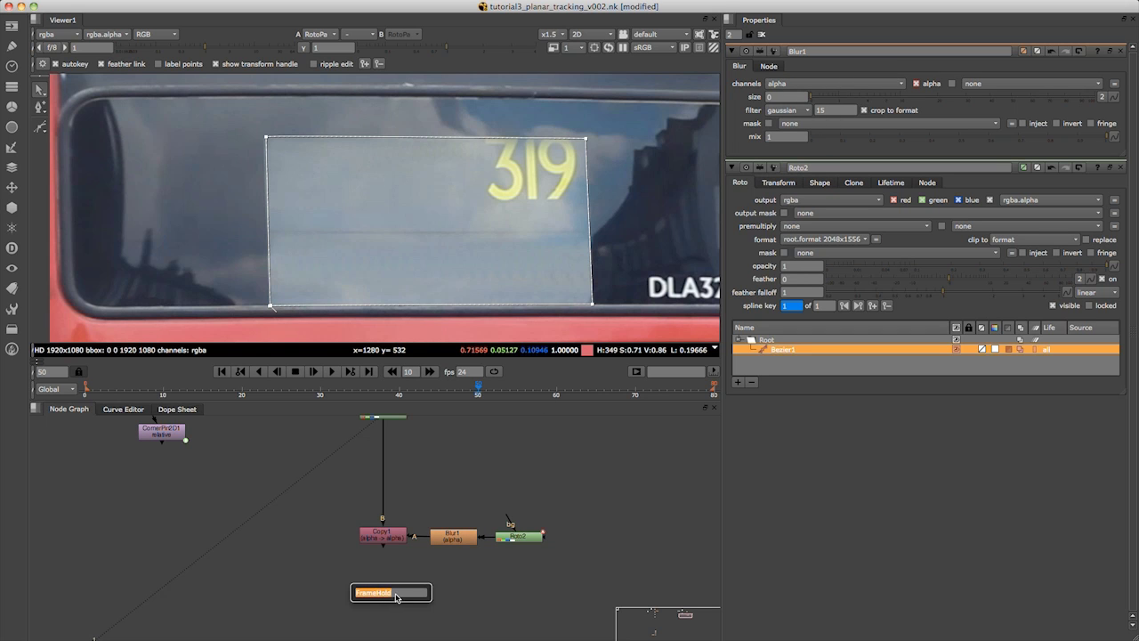
pyautogui.write('premult')
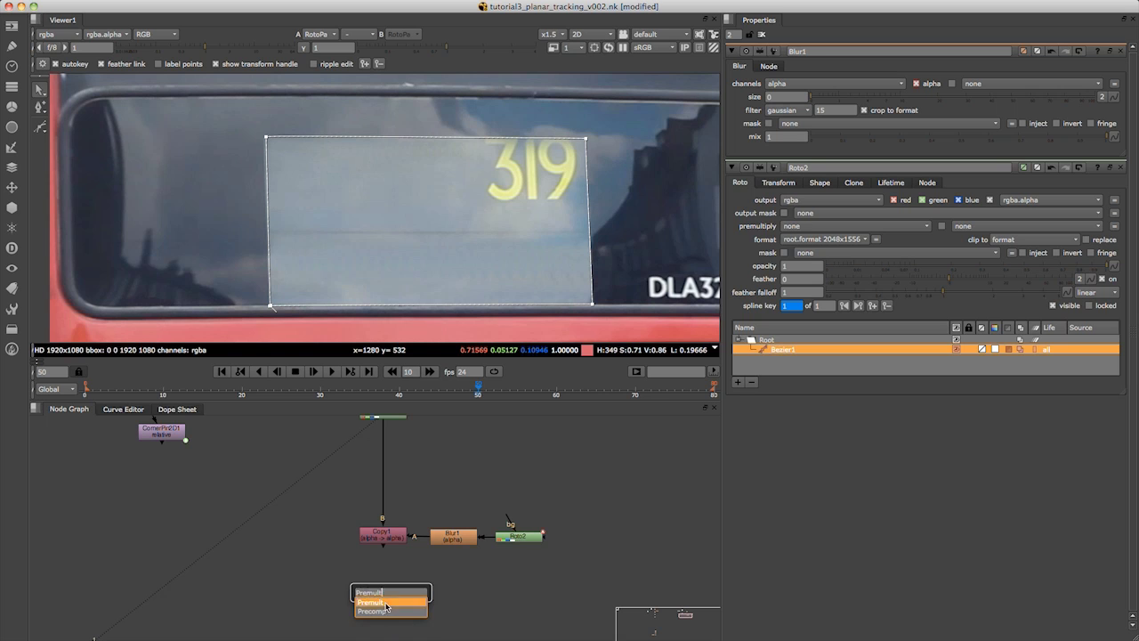
pyautogui.press('Return')
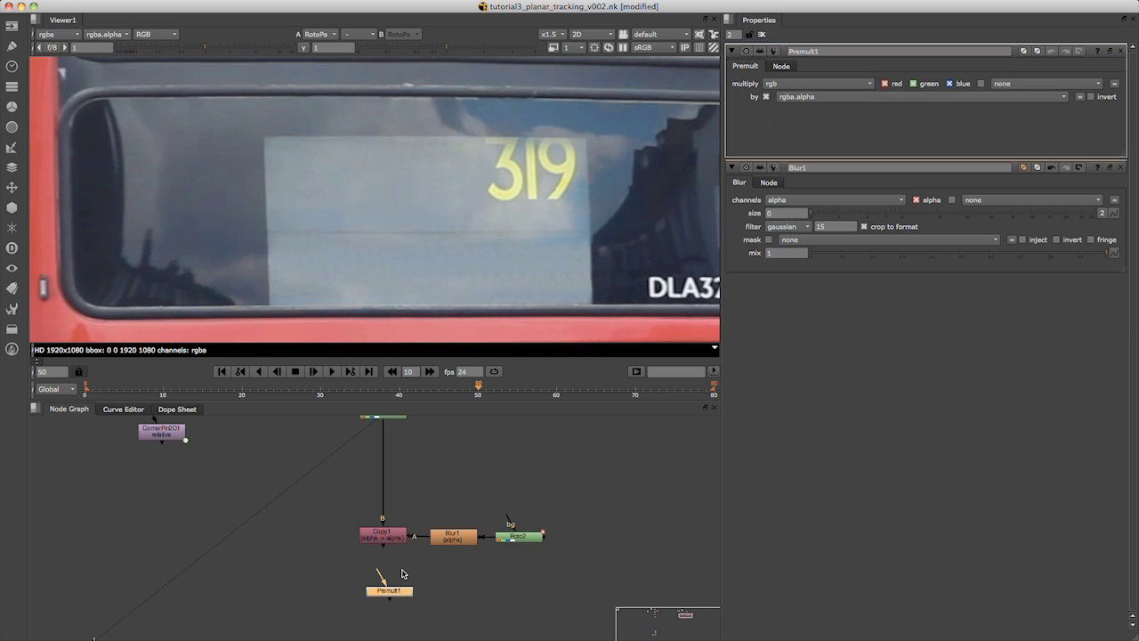
pyautogui.moveTo(380, 579); pyautogui.dragTo(394, 597)
pyautogui.press('1')
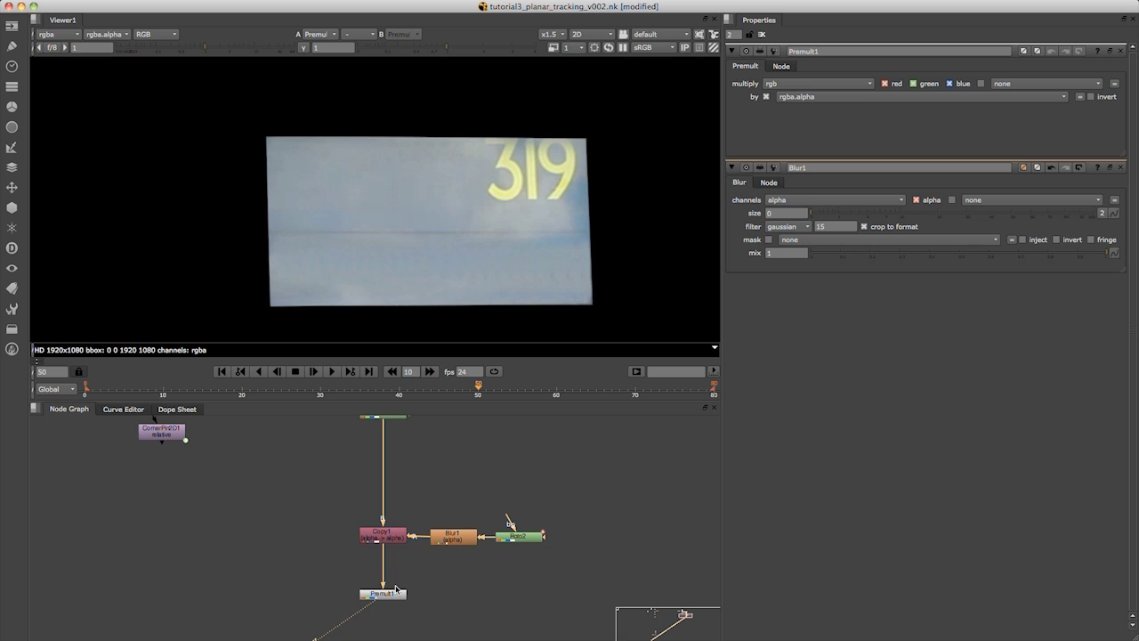
# Step: Set Blur1's size to 4 to soften the edges of the sign matte
pyautogui.doubleClick(456, 541)
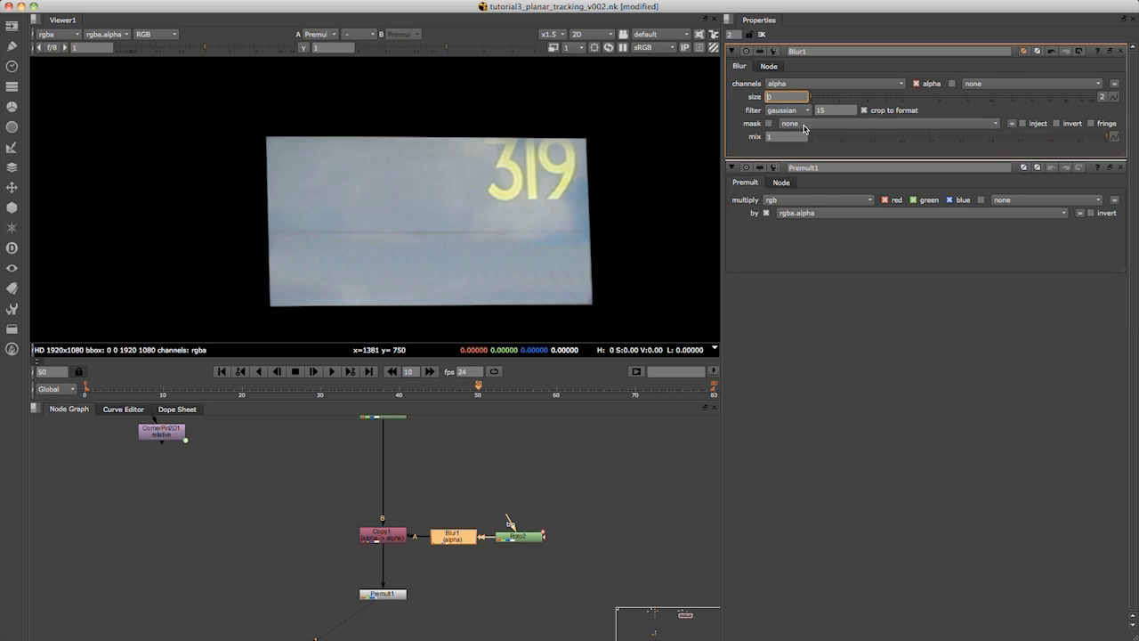
pyautogui.press('Up')
pyautogui.press('Up')
pyautogui.press('Up')
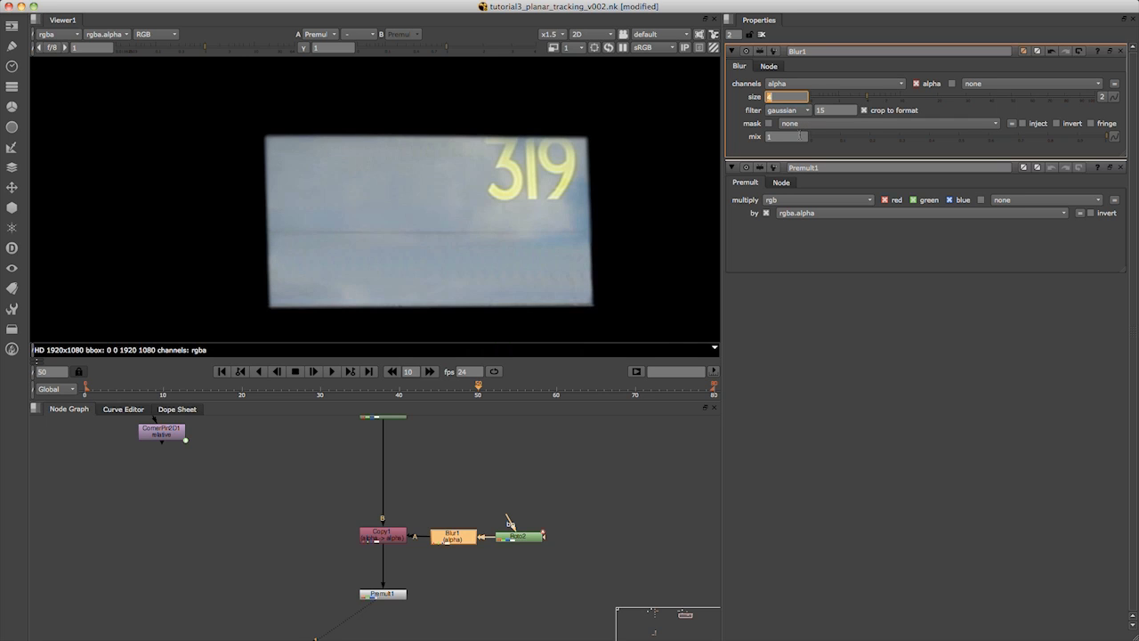
pyautogui.click(468, 582)
# Step: Lower the Premult node, then bring the relative CornerPin2D across the node graph and connect it beneath Premult1
pyautogui.scroll(-3, 474, 467)
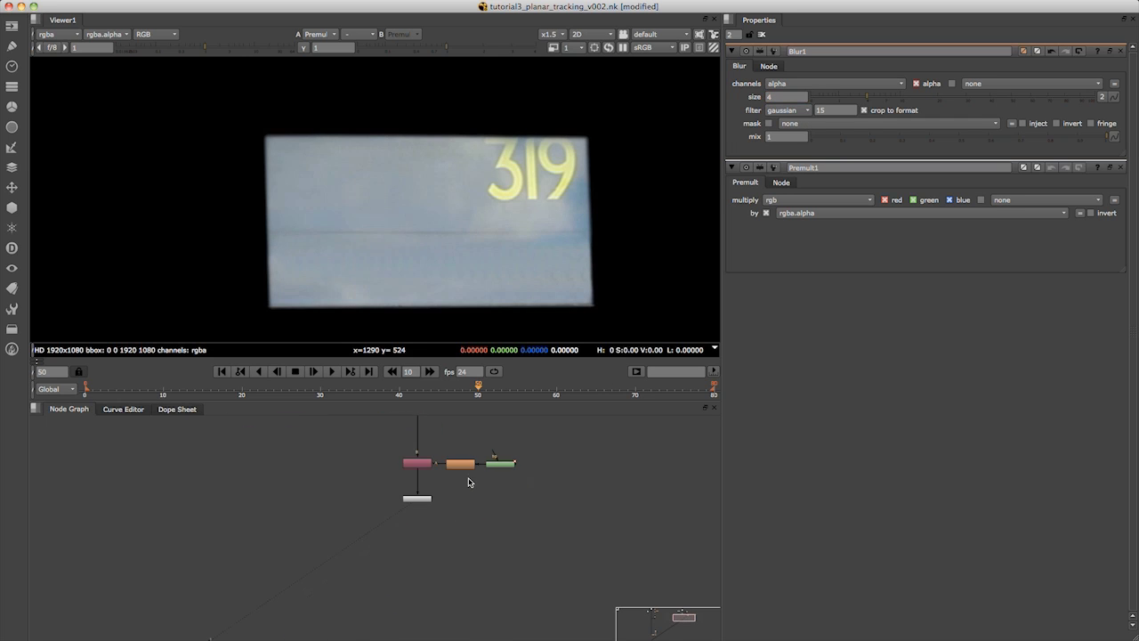
pyautogui.moveTo(416, 499); pyautogui.dragTo(425, 520)
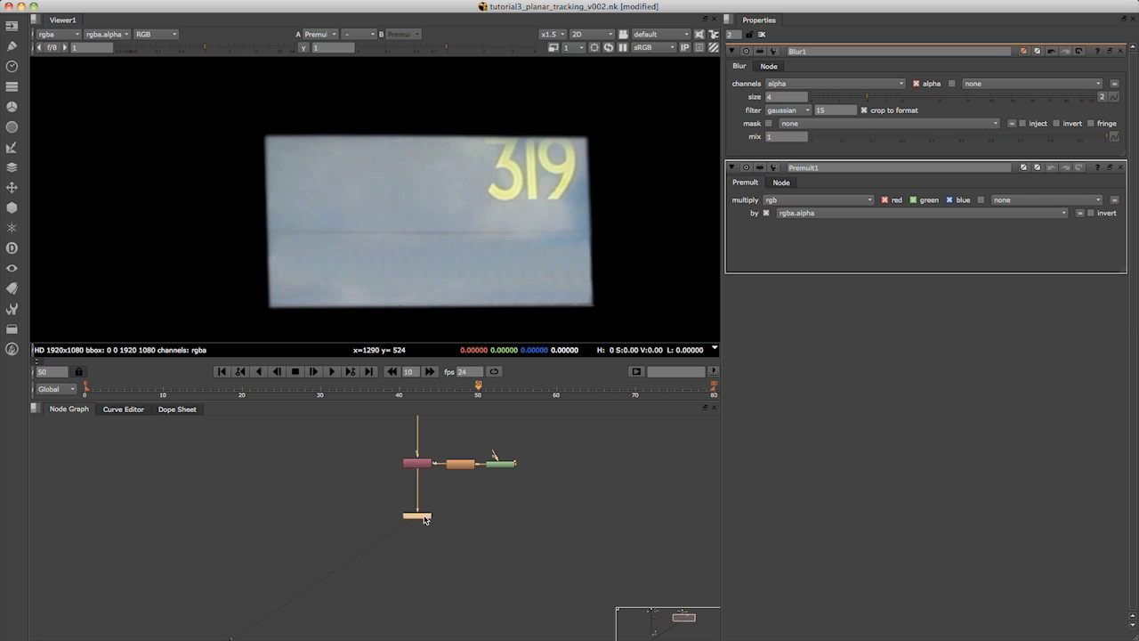
pyautogui.moveTo(318, 493); pyautogui.dragTo(388, 582, button='middle')
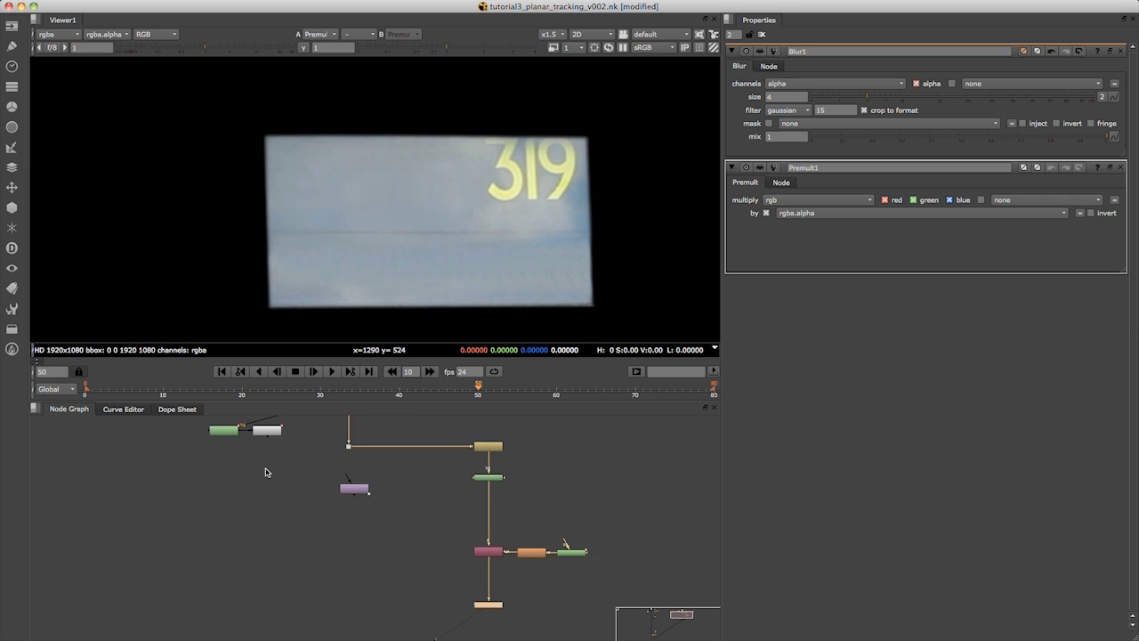
pyautogui.scroll(2, 265, 471)
pyautogui.moveTo(429, 519); pyautogui.dragTo(380, 482, button='middle')
pyautogui.moveTo(360, 458); pyautogui.dragTo(447, 610)
pyautogui.moveTo(441, 561); pyautogui.dragTo(335, 461, button='middle')
pyautogui.moveTo(341, 505); pyautogui.dragTo(448, 596)
pyautogui.moveTo(421, 539); pyautogui.dragTo(428, 577, button='middle')
pyautogui.moveTo(447, 622); pyautogui.dragTo(438, 556)
pyautogui.moveTo(463, 639); pyautogui.dragTo(442, 611)
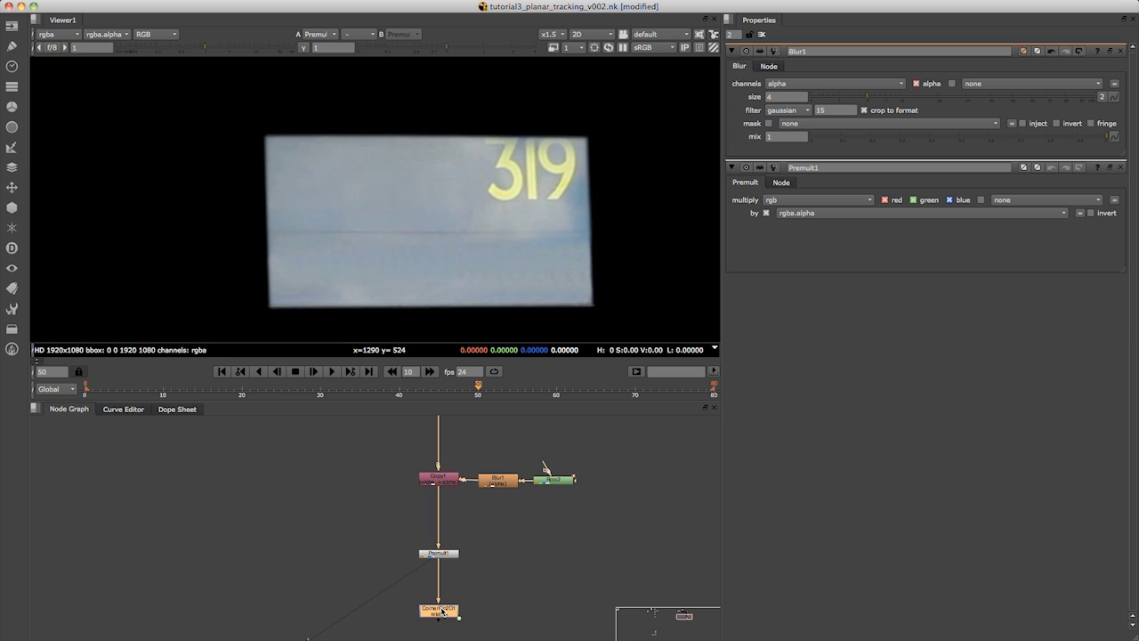
# Step: Create a second FrameHold node beside the Premult and CornerPin2D nodes with its first frame set to 50
pyautogui.click(536, 578)
pyautogui.press('Tab')
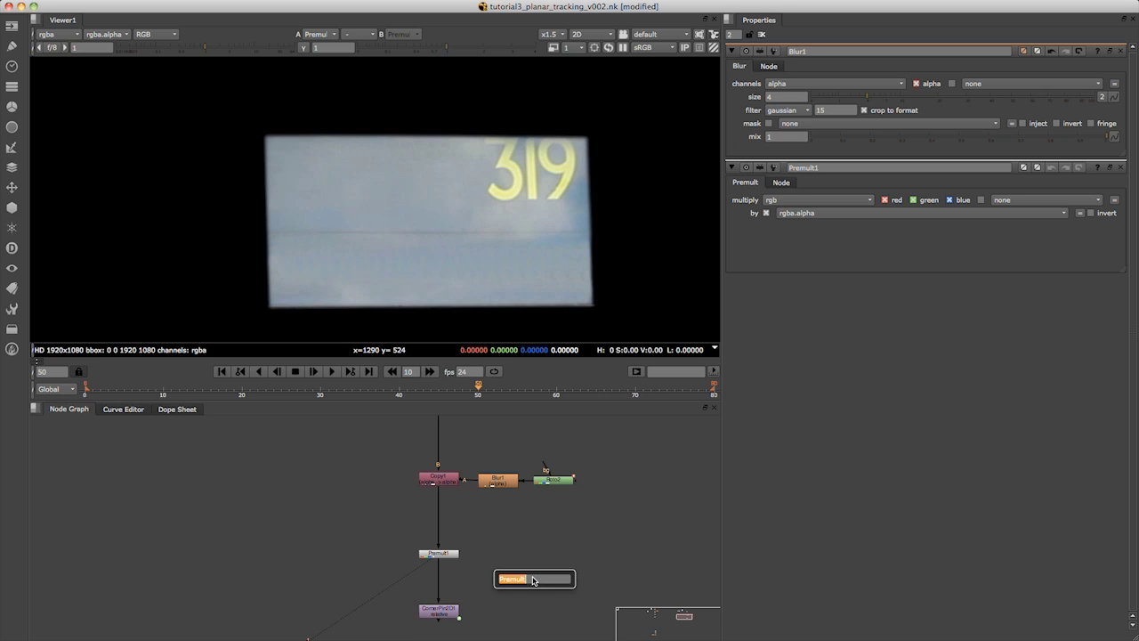
pyautogui.write('fr')
pyautogui.click(534, 598)
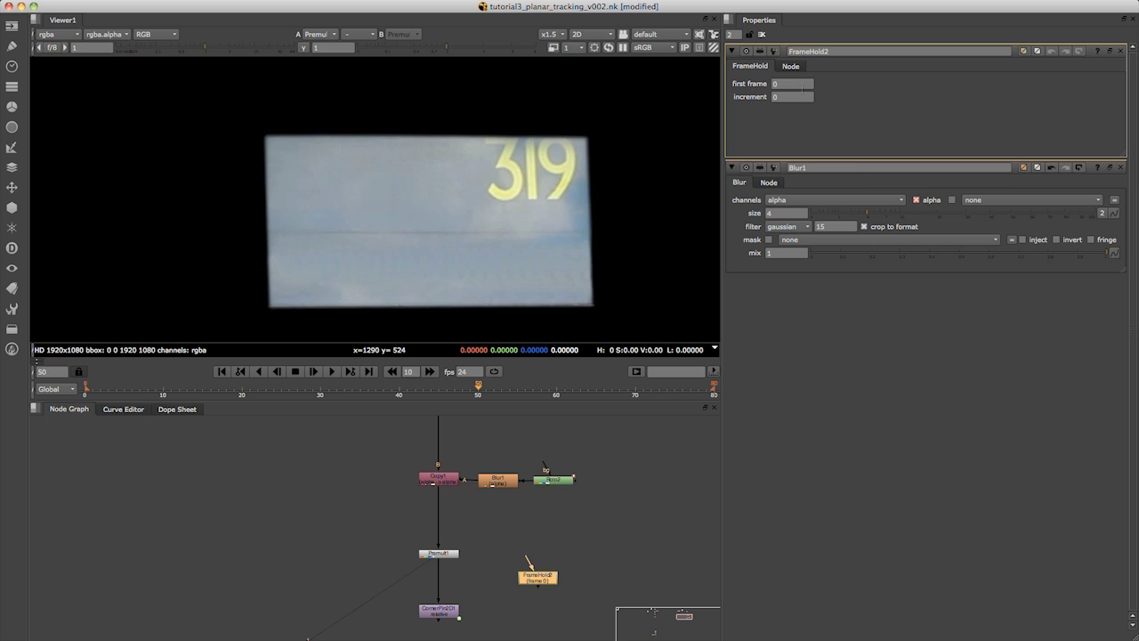
pyautogui.click(801, 85)
pyautogui.click(567, 549)
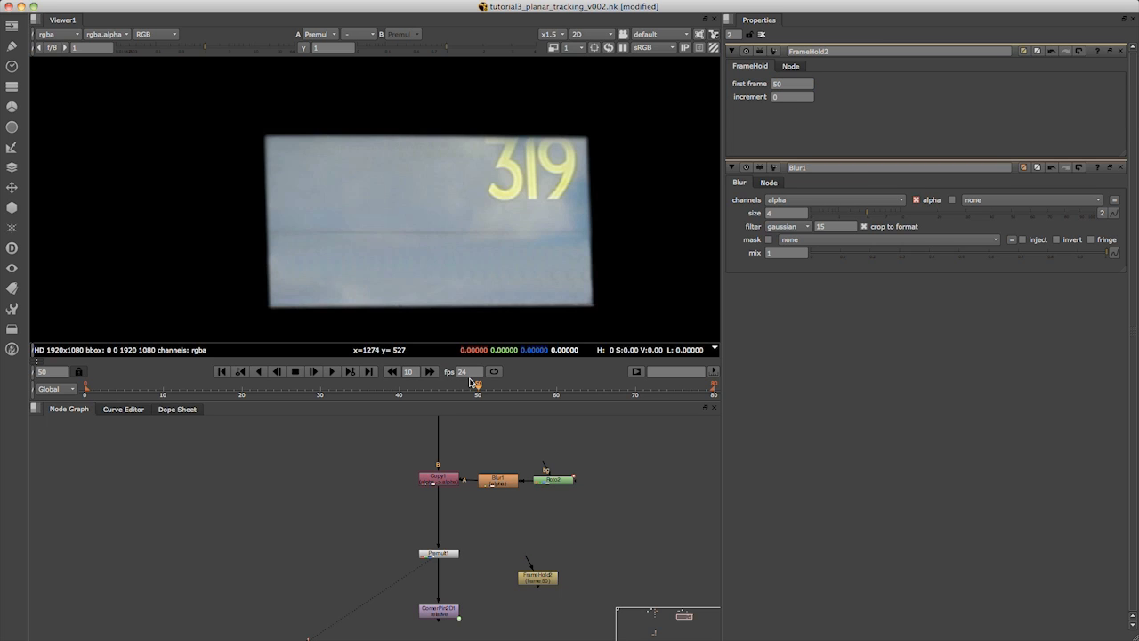
# Step: Insert the new FrameHold between Premult1 and the relative CornerPin2D, and scrub around frame 50 to check the held patch
pyautogui.moveTo(485, 388); pyautogui.dragTo(477, 399)
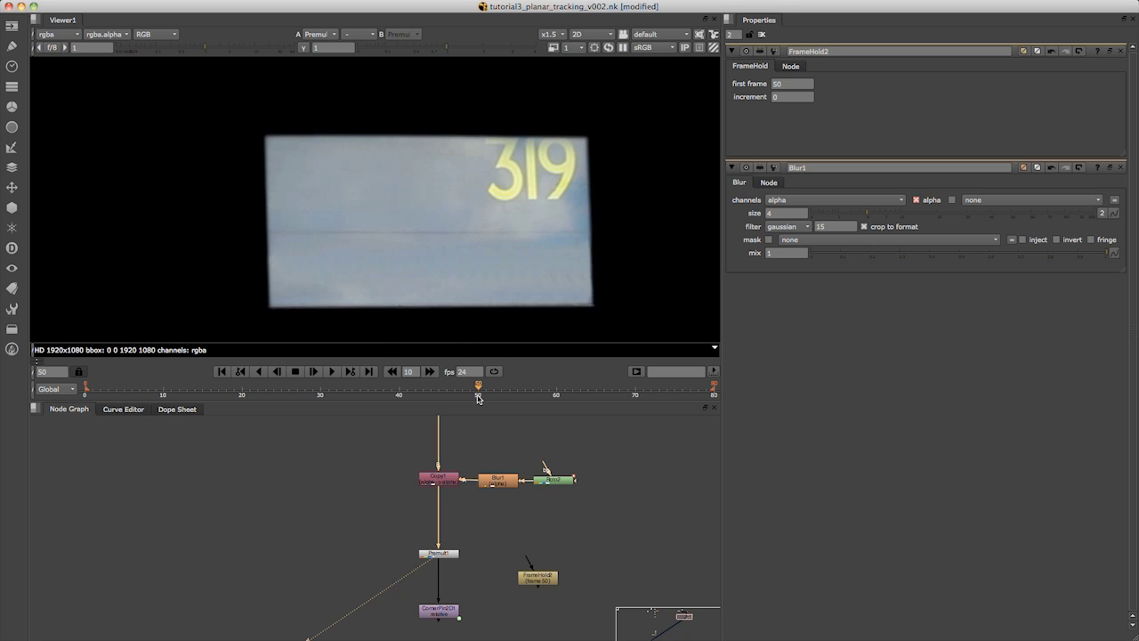
pyautogui.moveTo(542, 588); pyautogui.dragTo(435, 582)
pyautogui.moveTo(480, 385); pyautogui.dragTo(496, 390)
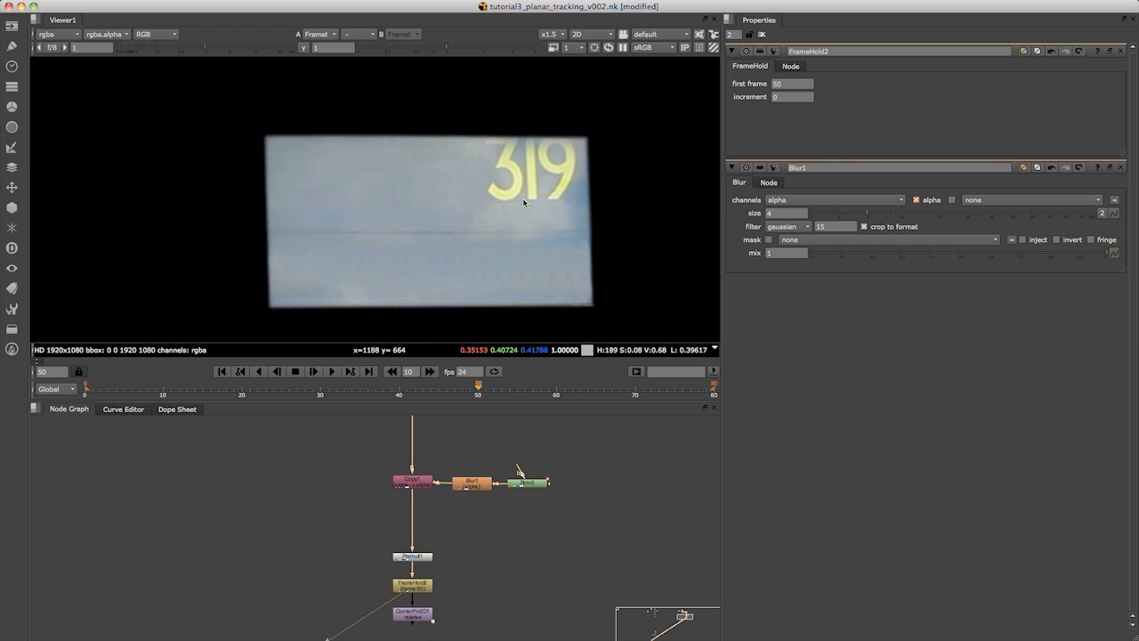
# Step: View the CornerPin2D output and scrub back to frame 33 to examine how the patch moves
pyautogui.click(418, 618)
pyautogui.press('1')
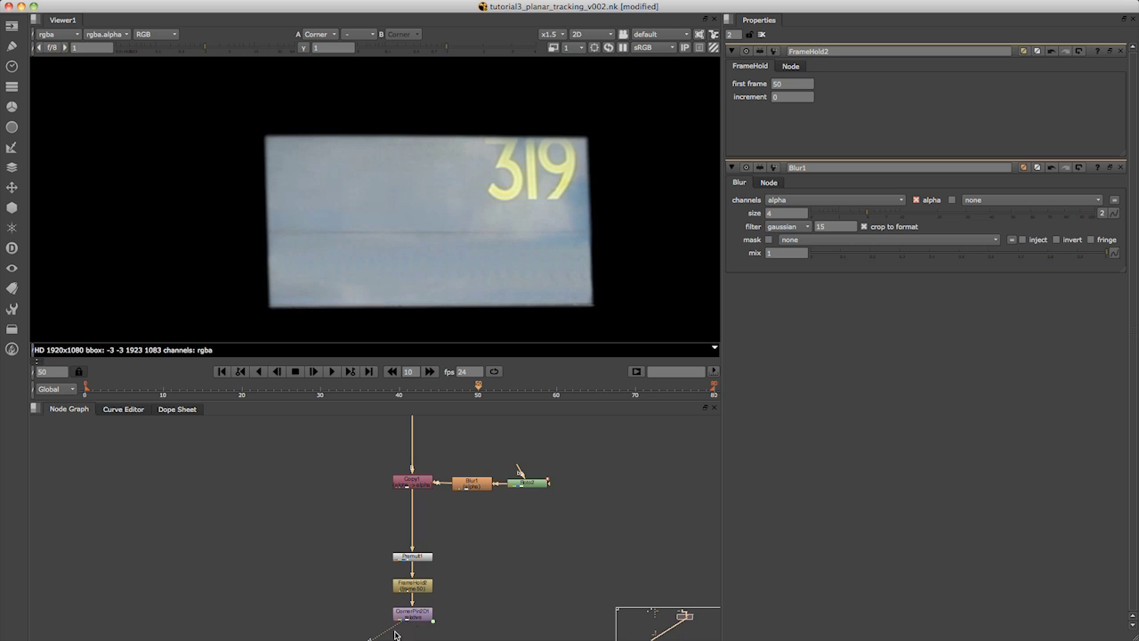
pyautogui.moveTo(395, 634); pyautogui.dragTo(374, 572, button='middle')
pyautogui.moveTo(489, 386); pyautogui.dragTo(430, 388)
pyautogui.moveTo(354, 402); pyautogui.dragTo(348, 402)
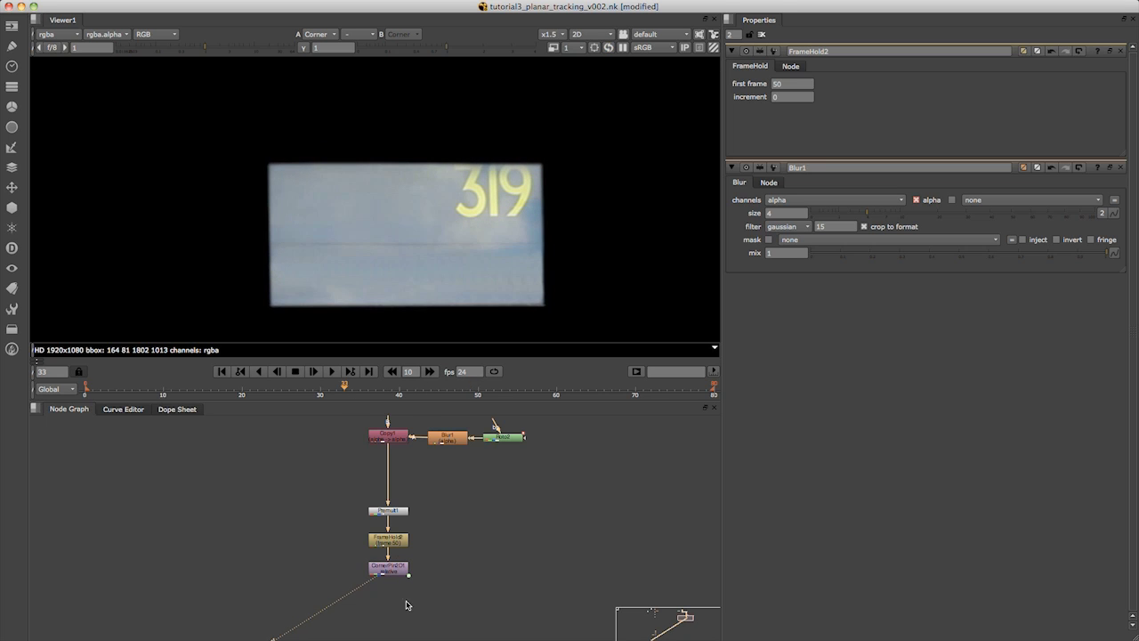
# Step: Add a Merge node with the CornerPin2D as A and the original footage as B, aligned beneath the footage's dot
pyautogui.press('m')
pyautogui.moveTo(389, 603); pyautogui.dragTo(411, 558, button='middle')
pyautogui.moveTo(411, 558); pyautogui.dragTo(269, 542)
pyautogui.scroll(-3, 231, 525)
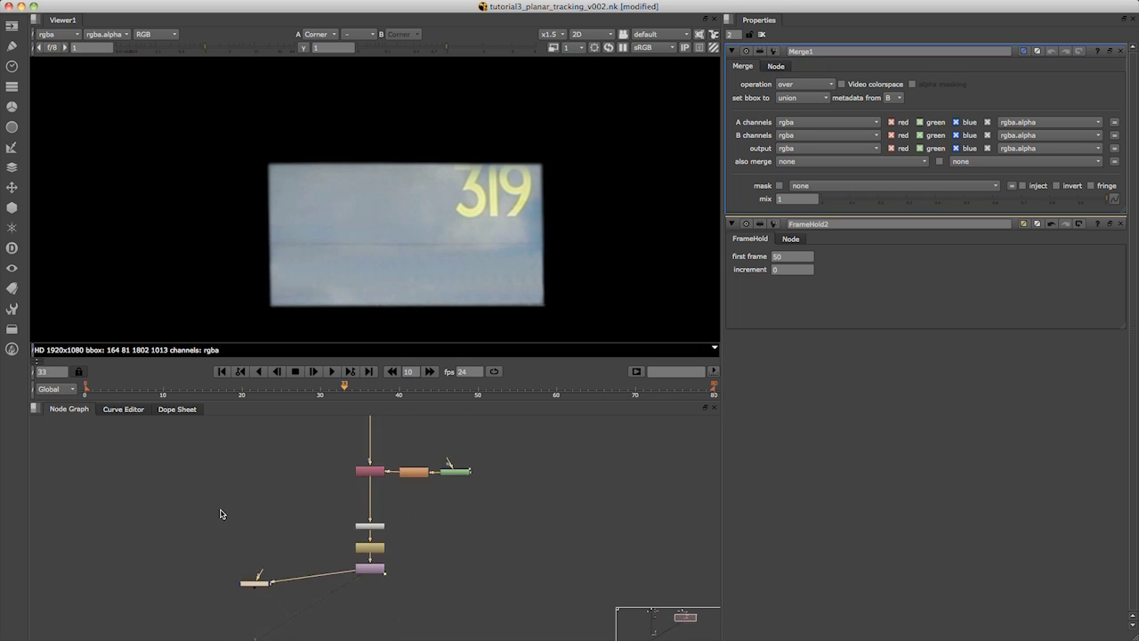
pyautogui.scroll(-3, 260, 591)
pyautogui.moveTo(278, 598); pyautogui.dragTo(252, 474)
pyautogui.moveTo(279, 602); pyautogui.dragTo(253, 595)
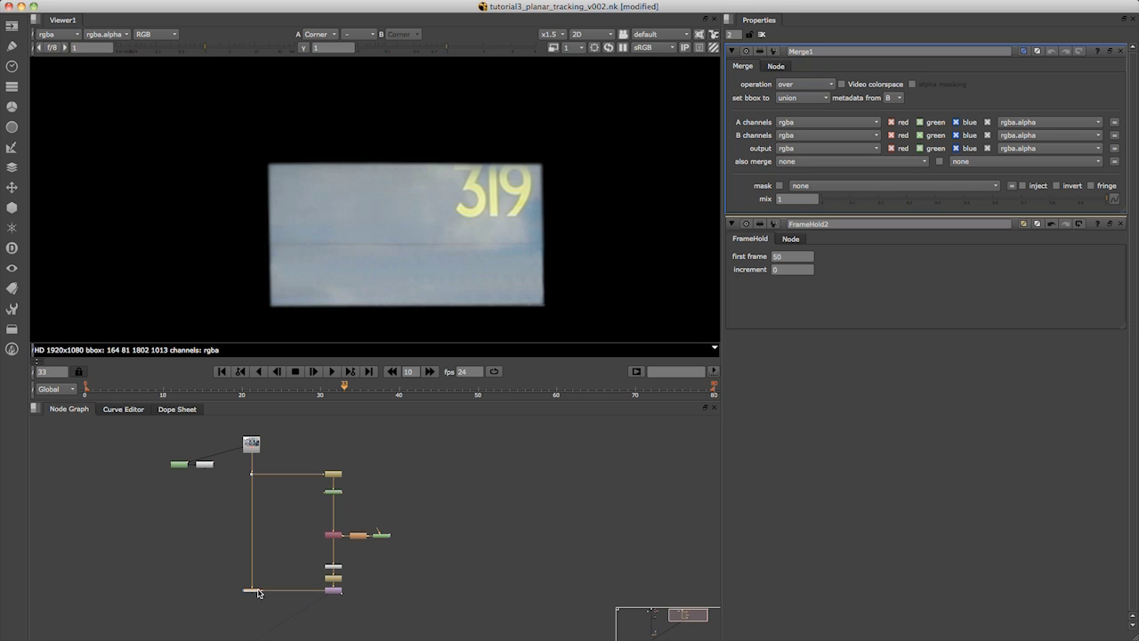
# Step: View the Merge output and scrub to frame 65 to examine the patch over the bus footage
pyautogui.press('1')
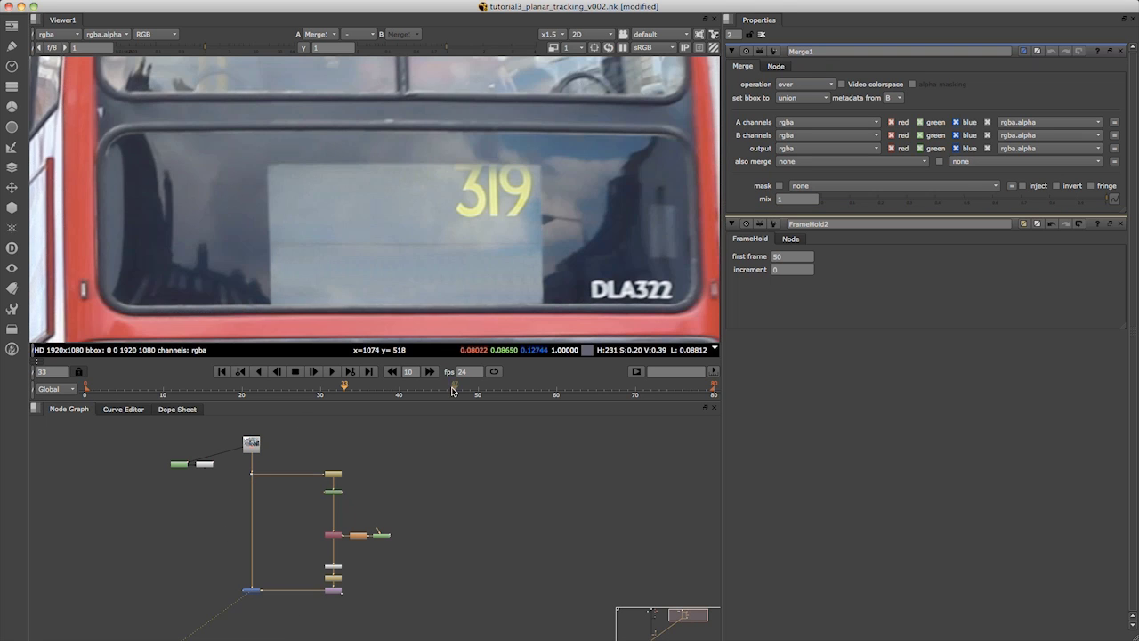
pyautogui.moveTo(432, 389); pyautogui.dragTo(596, 389)
pyautogui.scroll(-4, 399, 544)
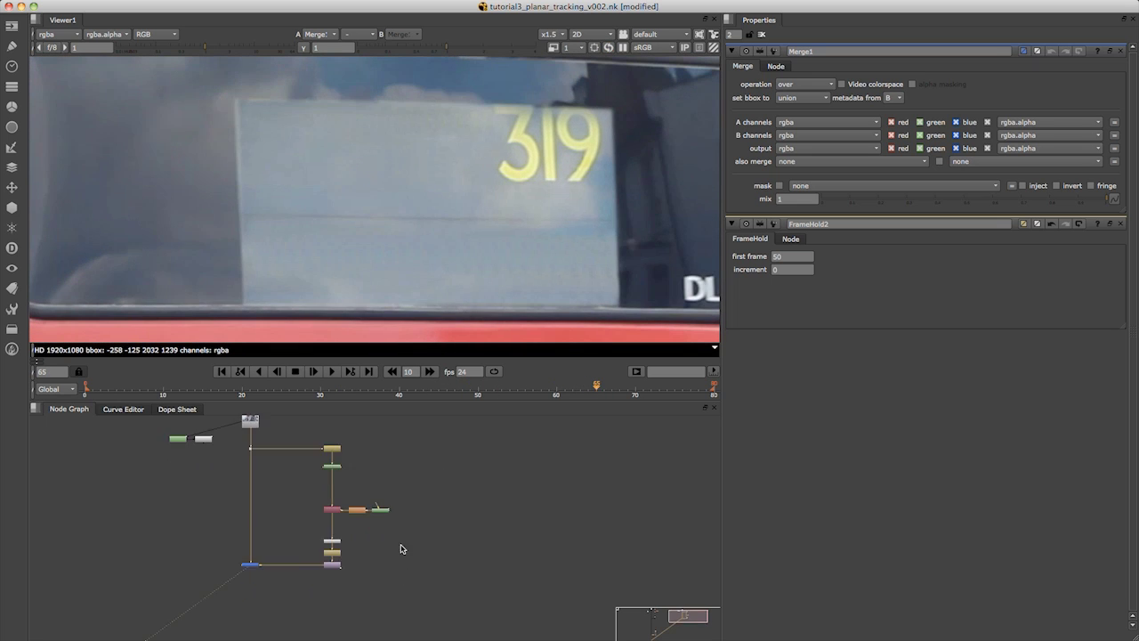
# Step: Move the Merge node lower to make room and add a MotionBlur2D node below the relative CornerPin2D
pyautogui.scroll(3, 310, 553)
pyautogui.moveTo(213, 489); pyautogui.dragTo(215, 595)
pyautogui.moveTo(350, 550); pyautogui.dragTo(356, 504, button='middle')
pyautogui.click(358, 518)
pyautogui.press('Tab')
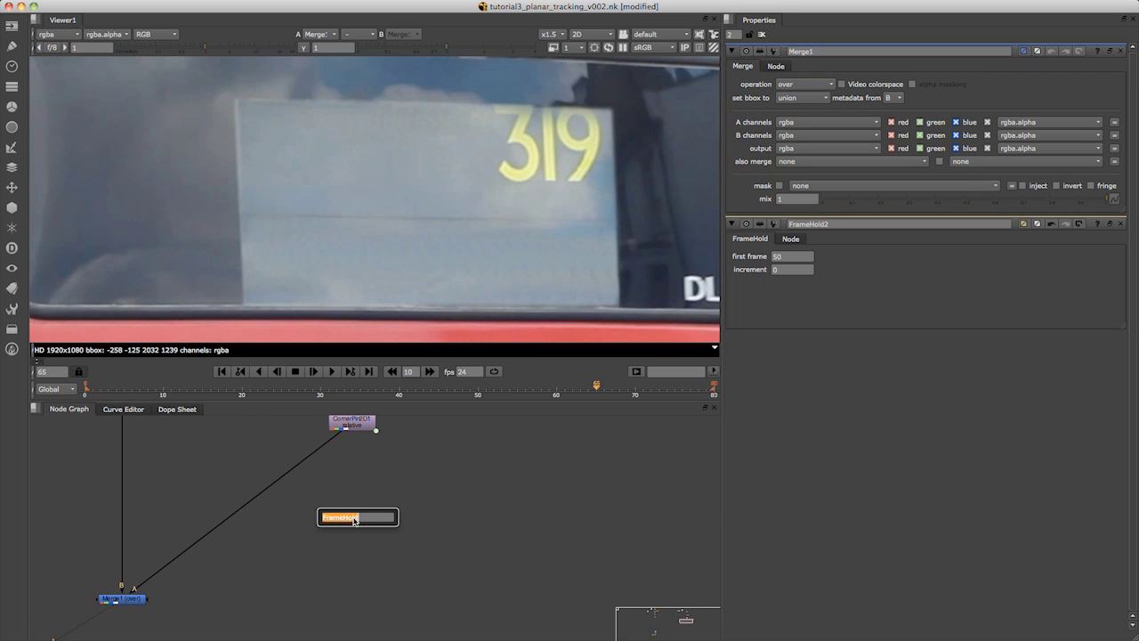
pyautogui.write('mo')
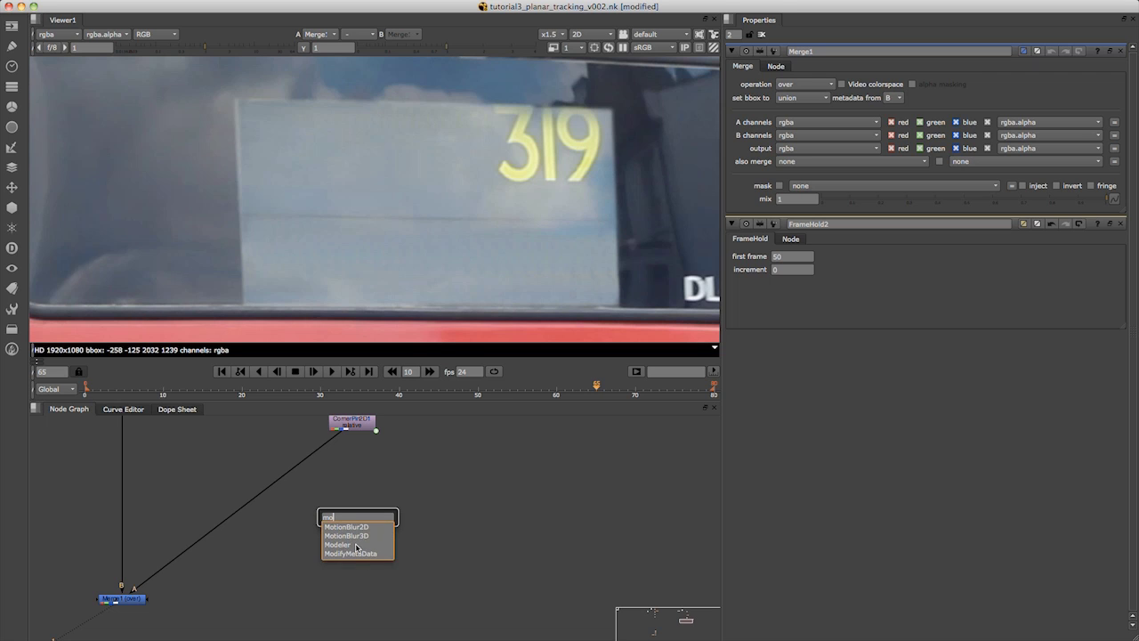
pyautogui.click(355, 528)
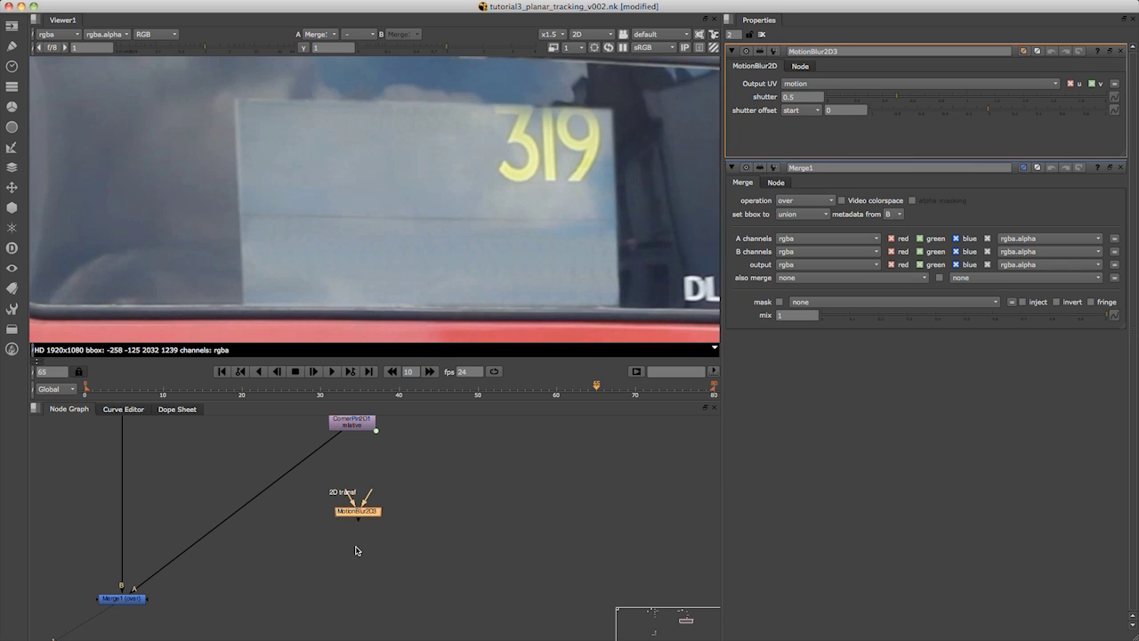
# Step: Add a VectorBlur node and insert MotionBlur2D followed by VectorBlur between the CornerPin2D and the Merge
pyautogui.press('Tab')
pyautogui.write('ve')
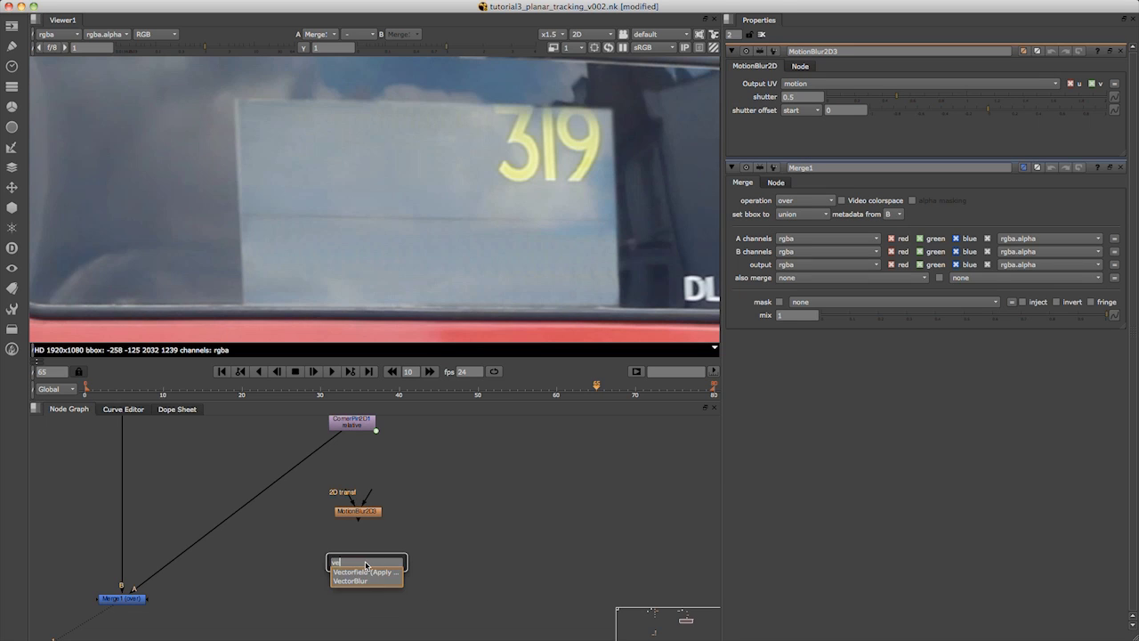
pyautogui.click(362, 581)
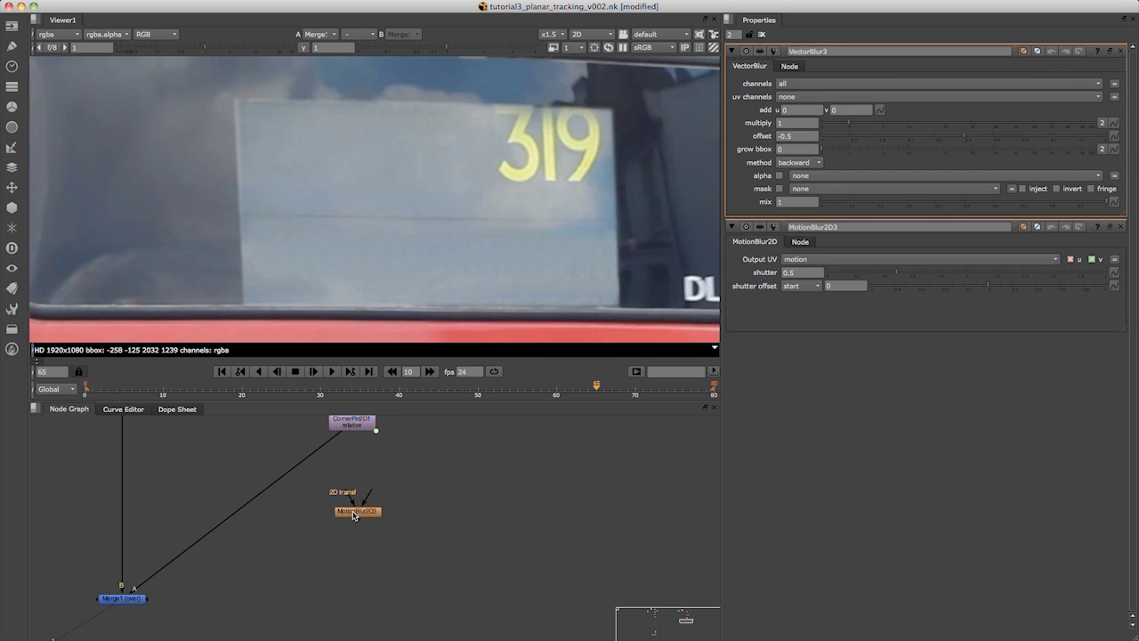
pyautogui.moveTo(365, 520); pyautogui.dragTo(351, 501)
pyautogui.moveTo(361, 568); pyautogui.dragTo(350, 548)
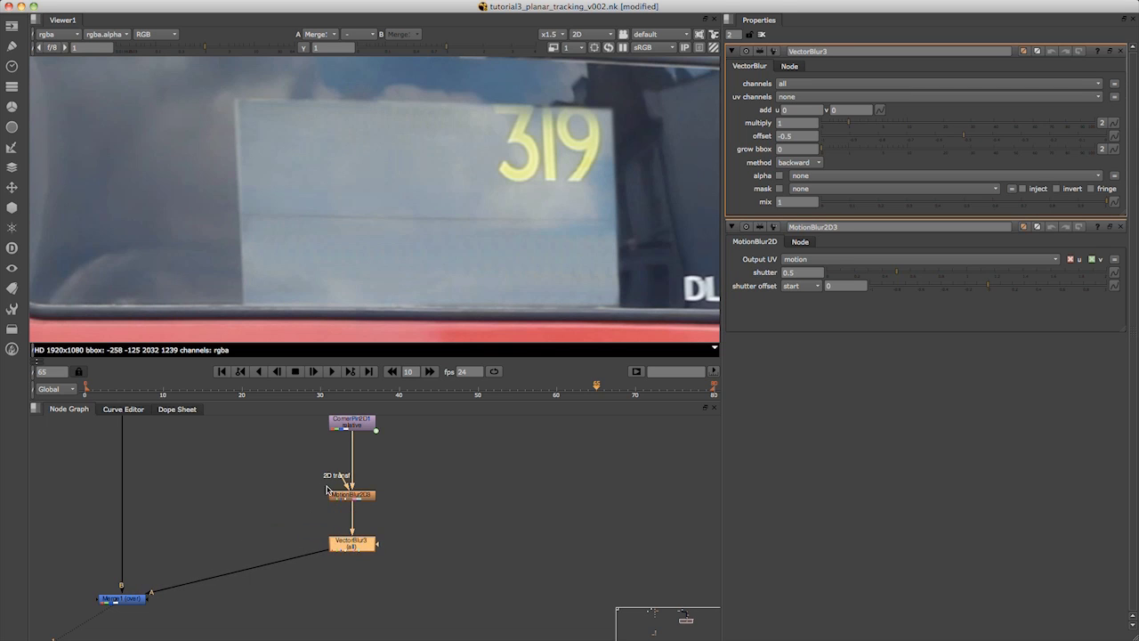
# Step: Connect the MotionBlur2D node's 2D transform input to the relative CornerPin2D
pyautogui.scroll(3, 325, 506)
pyautogui.moveTo(367, 485); pyautogui.dragTo(342, 524, button='middle')
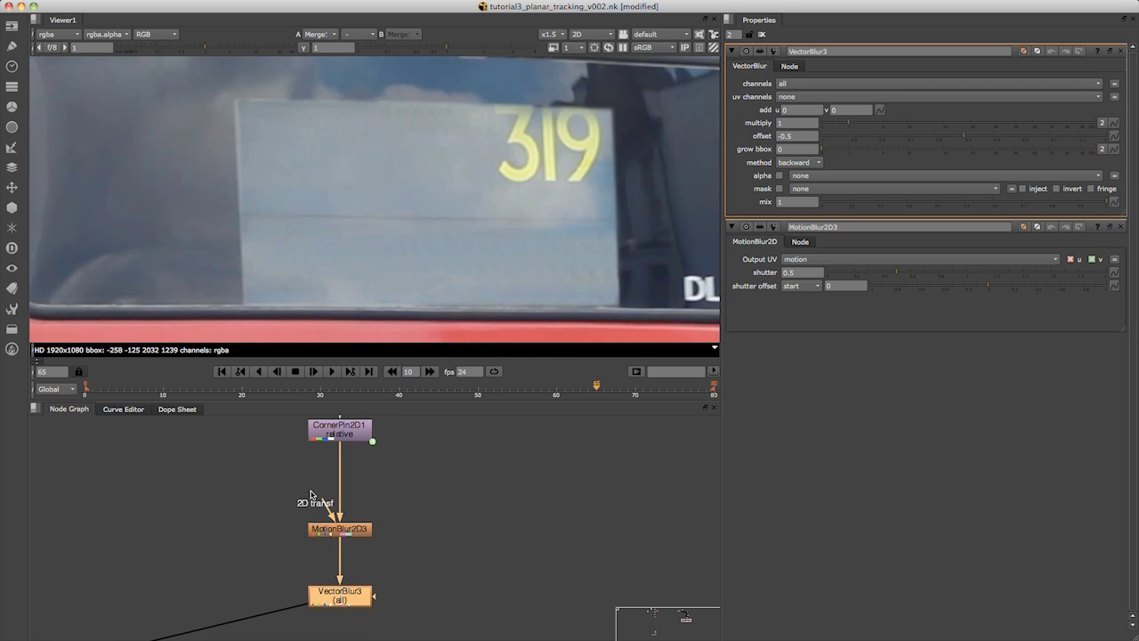
pyautogui.moveTo(320, 503); pyautogui.dragTo(341, 436)
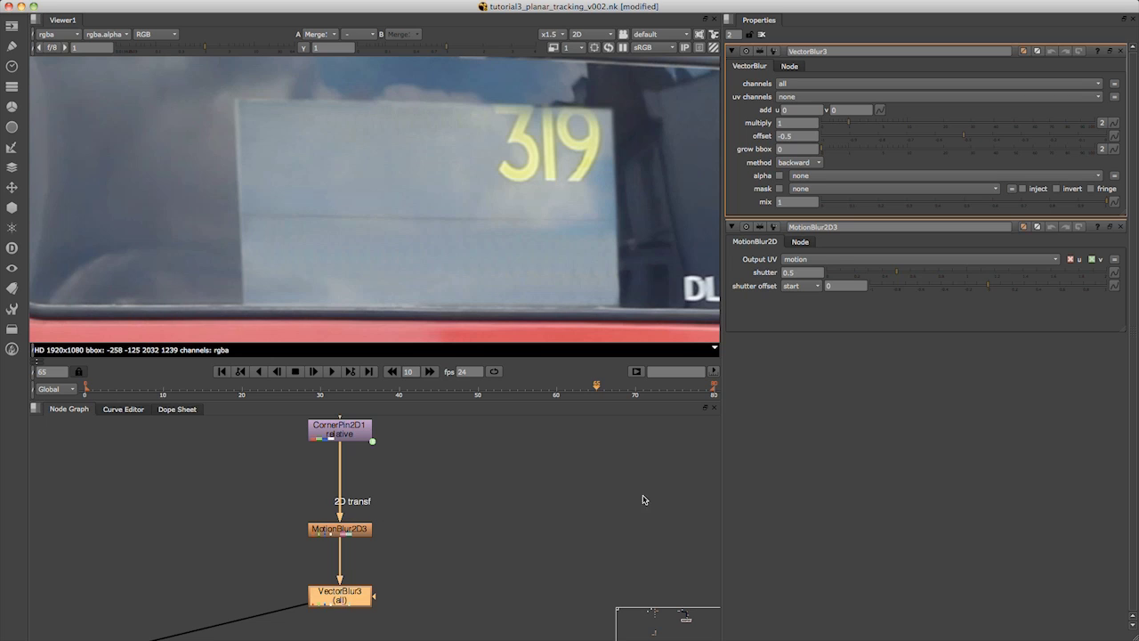
# Step: Check the MotionBlur2D output channels and set the VectorBlur's uv channels to motion
pyautogui.doubleClick(339, 532)
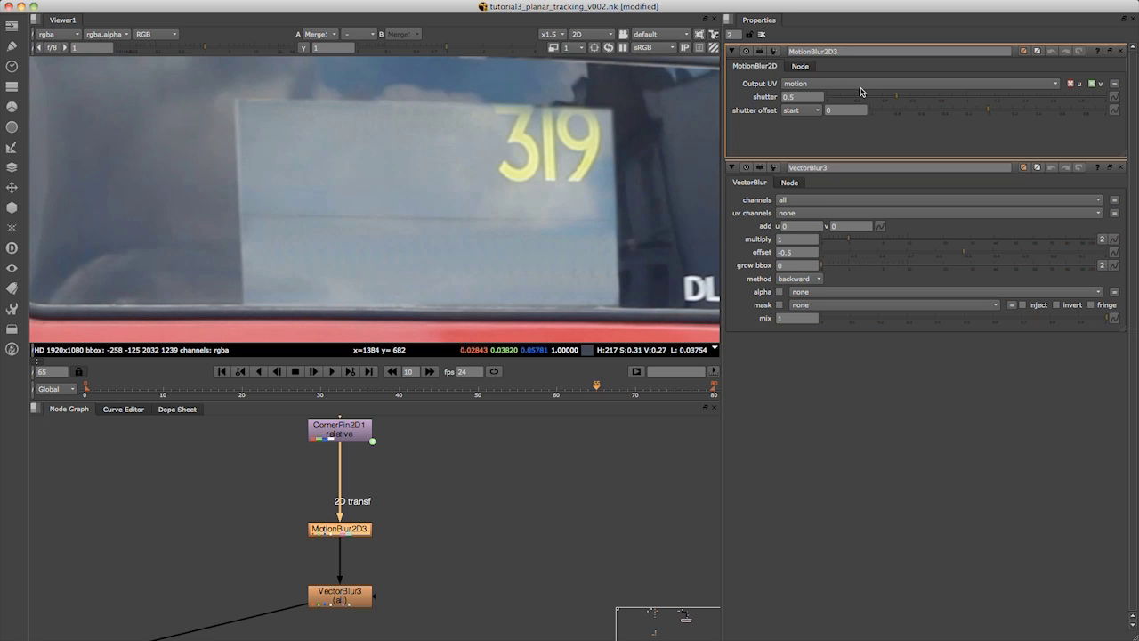
pyautogui.doubleClick(347, 595)
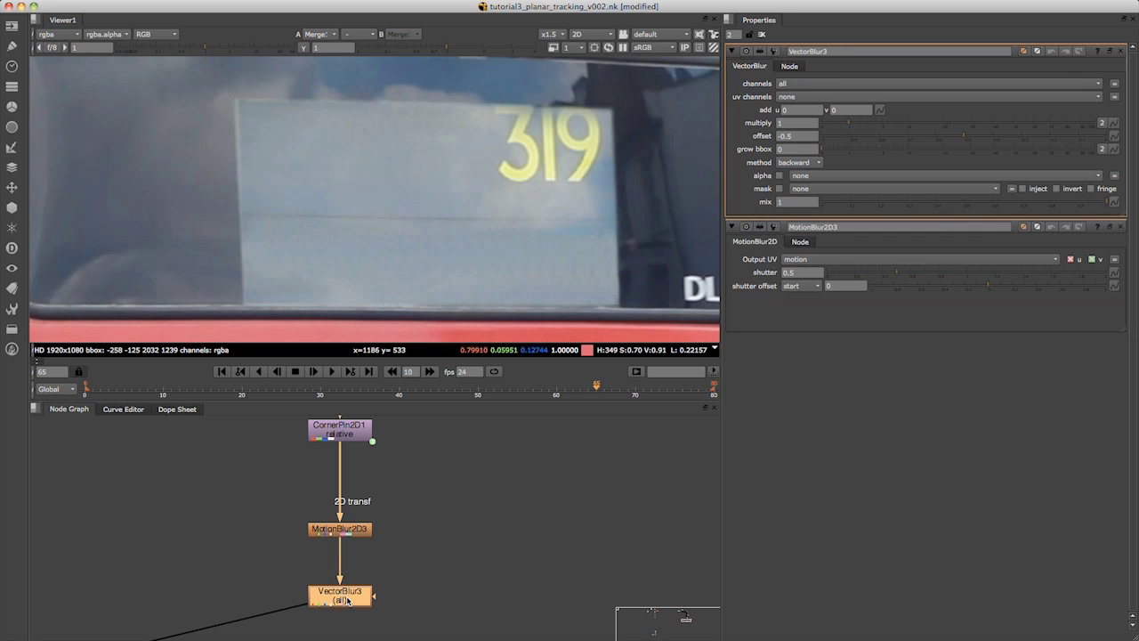
pyautogui.click(796, 97)
pyautogui.click(805, 166)
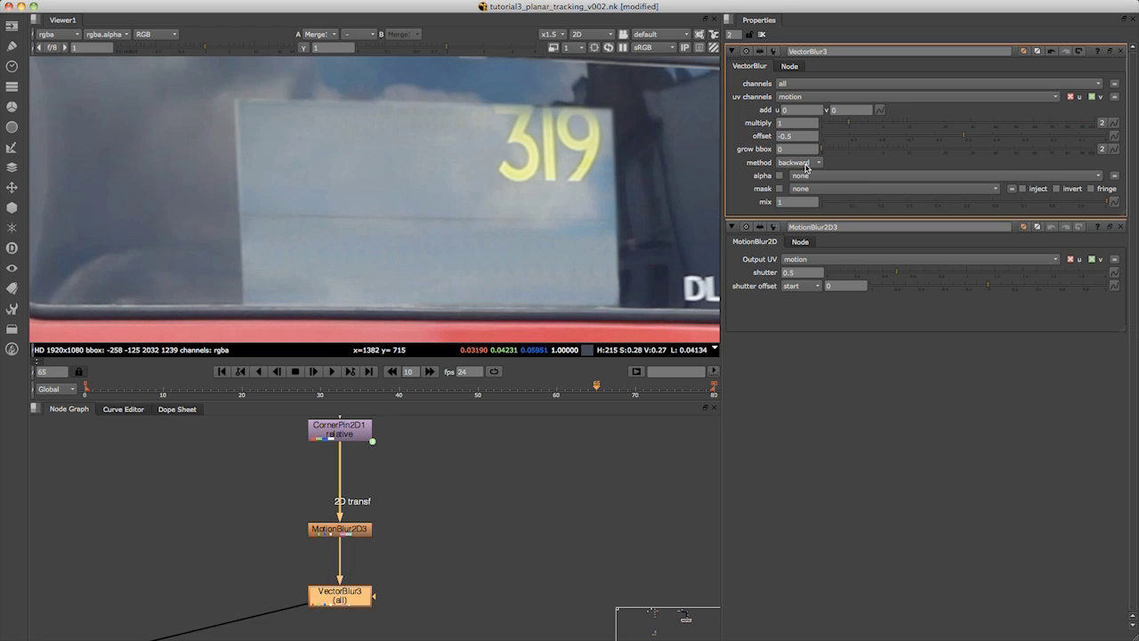
# Step: Scrub to frame 72 and toggle the VectorBlur off and on repeatedly to compare the patch with and without motion blur
pyautogui.moveTo(596, 387); pyautogui.dragTo(650, 389)
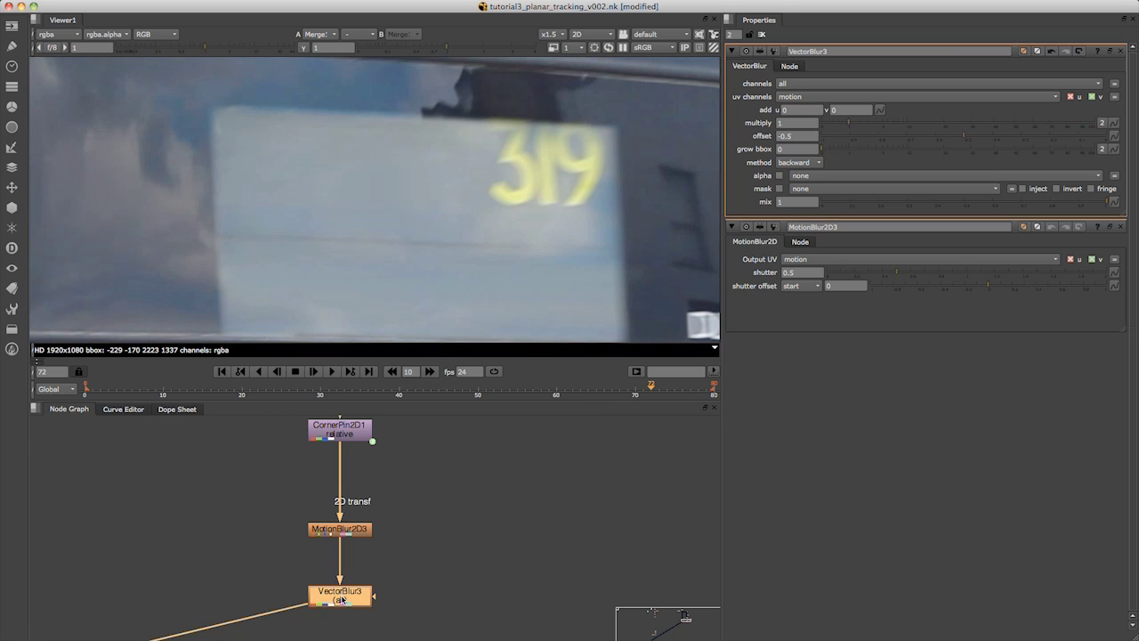
pyautogui.press('d')
pyautogui.press('d')
pyautogui.press('d')
pyautogui.press('d')
pyautogui.press('d')
pyautogui.press('d')
pyautogui.press('d')
pyautogui.press('d')
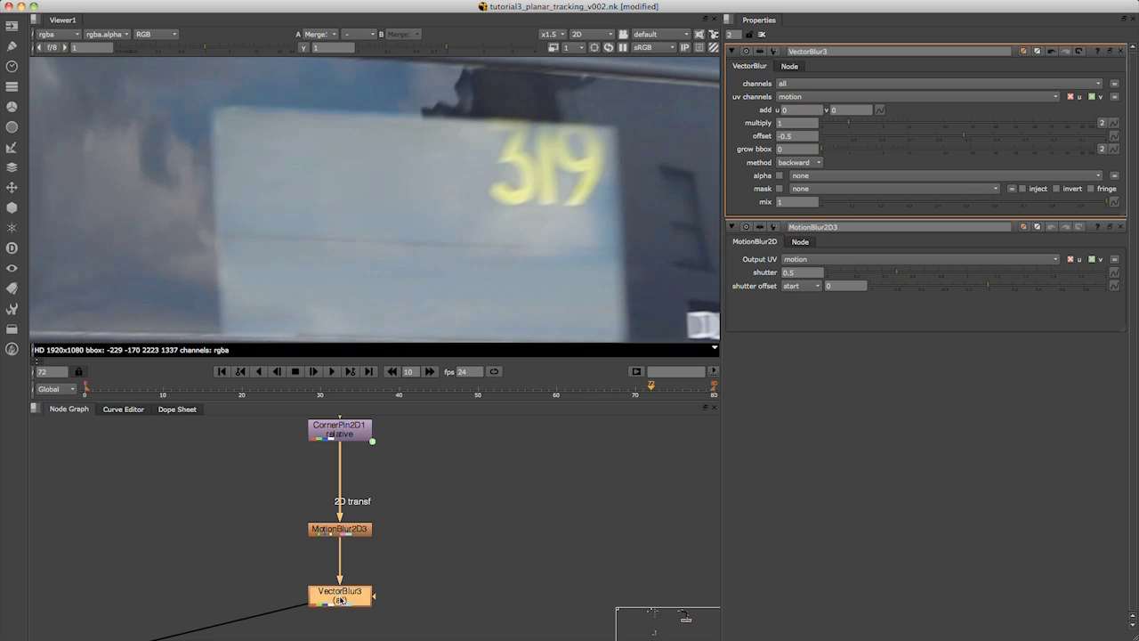
# Step: Move Merge1 further down and shift the CornerPin2D lower to open a gap beneath the FrameHold set to frame 50
pyautogui.scroll(-2, 374, 556)
pyautogui.scroll(-2, 343, 533)
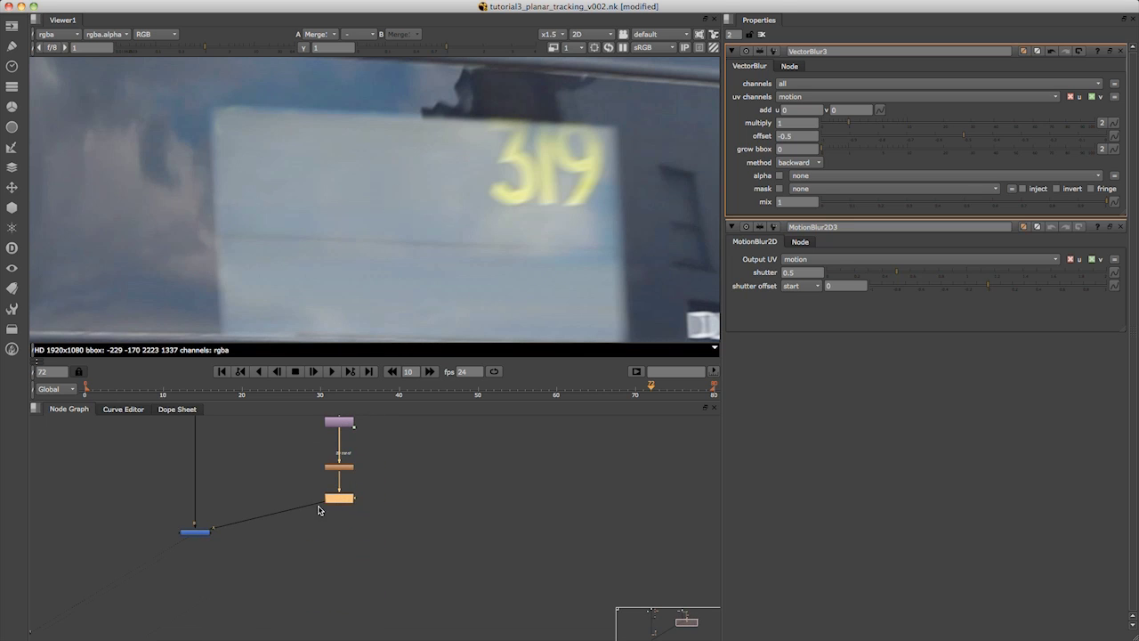
pyautogui.moveTo(198, 533); pyautogui.dragTo(204, 604)
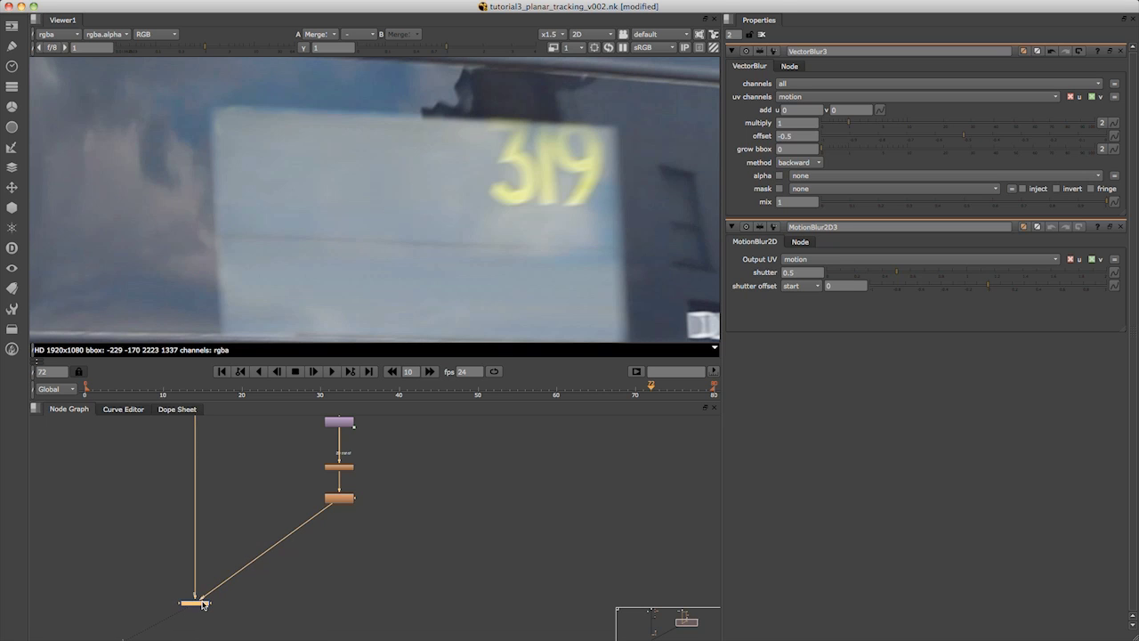
pyautogui.click(215, 590)
pyautogui.moveTo(417, 460); pyautogui.dragTo(417, 531, button='middle')
pyautogui.scroll(5, 397, 514)
pyautogui.scroll(-3, 320, 488)
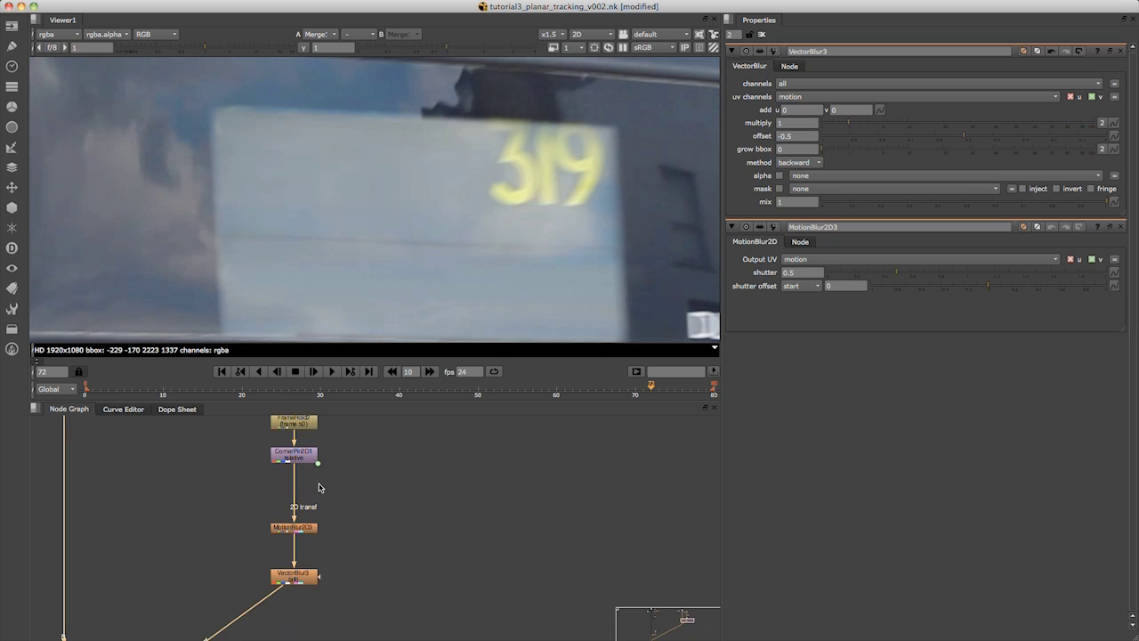
pyautogui.moveTo(326, 467); pyautogui.dragTo(312, 445, button='middle')
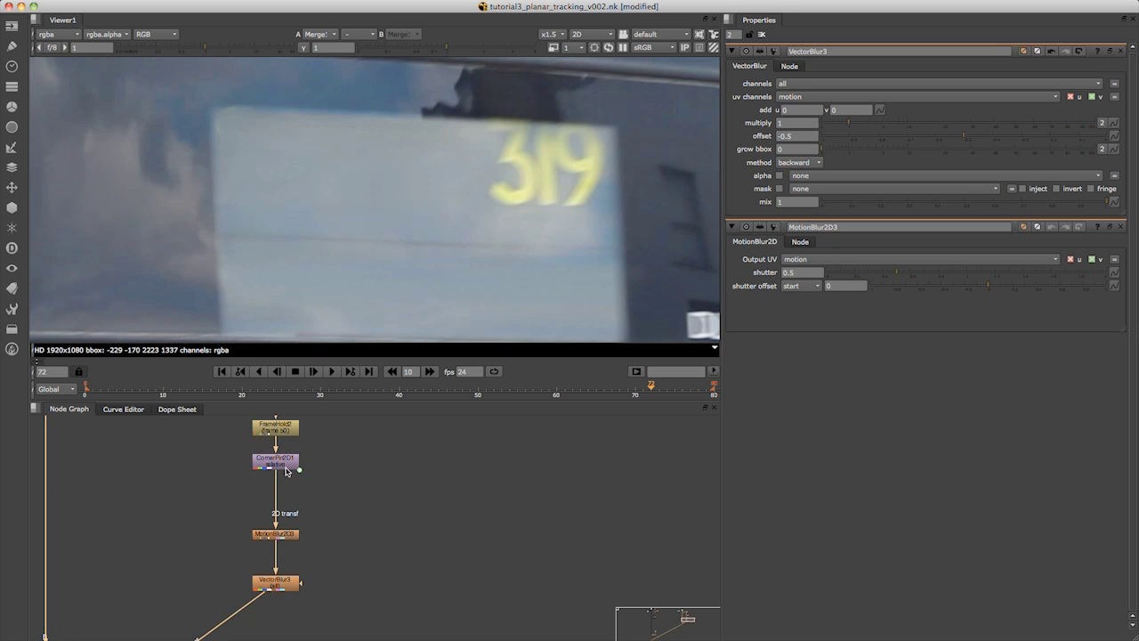
pyautogui.moveTo(290, 461); pyautogui.dragTo(292, 503)
pyautogui.moveTo(279, 450); pyautogui.dragTo(281, 507, button='middle')
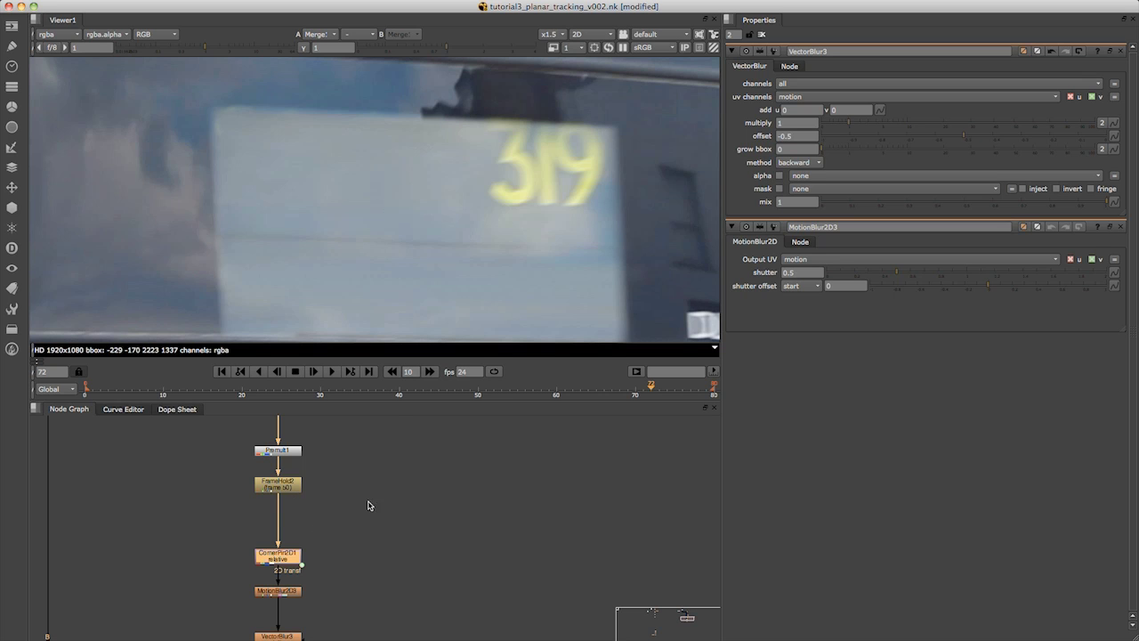
# Step: Create a Text node and merge it over the held patch between the FrameHold and the CornerPin2D
pyautogui.click(397, 532)
pyautogui.press('Tab')
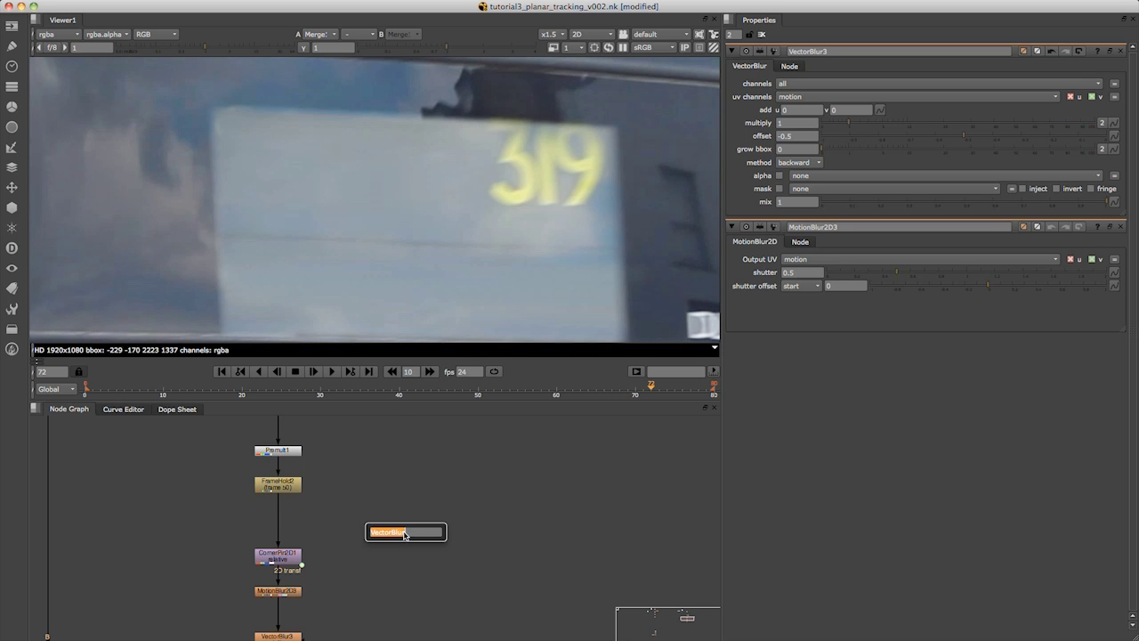
pyautogui.write('tex')
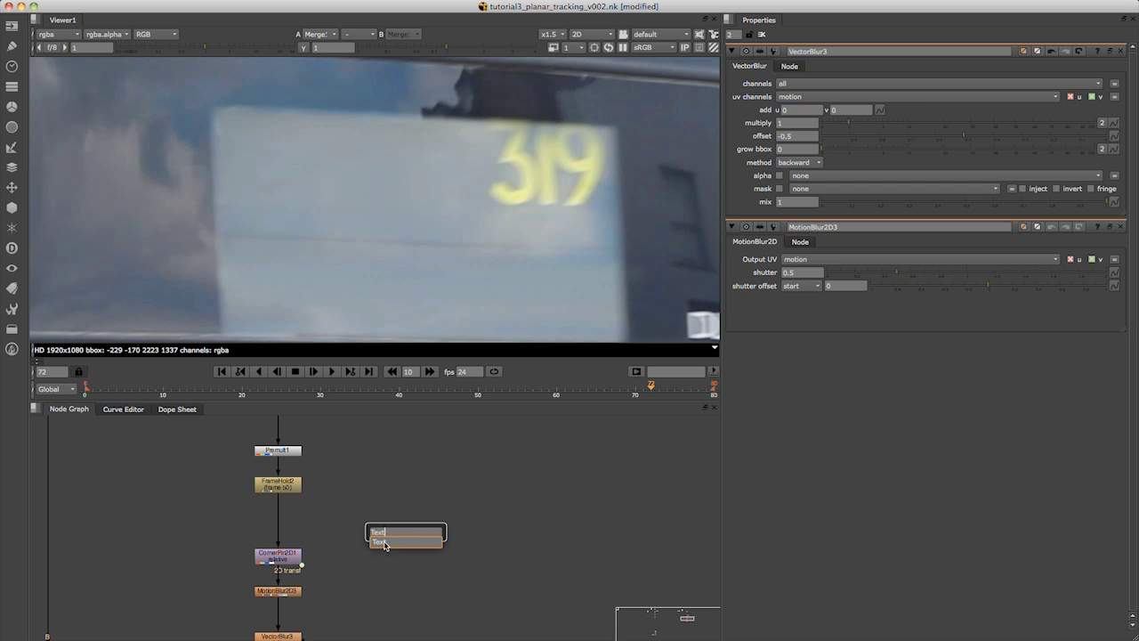
pyautogui.click(383, 542)
pyautogui.moveTo(414, 534); pyautogui.dragTo(404, 493)
pyautogui.click(430, 532)
pyautogui.press('m')
pyautogui.click(283, 525)
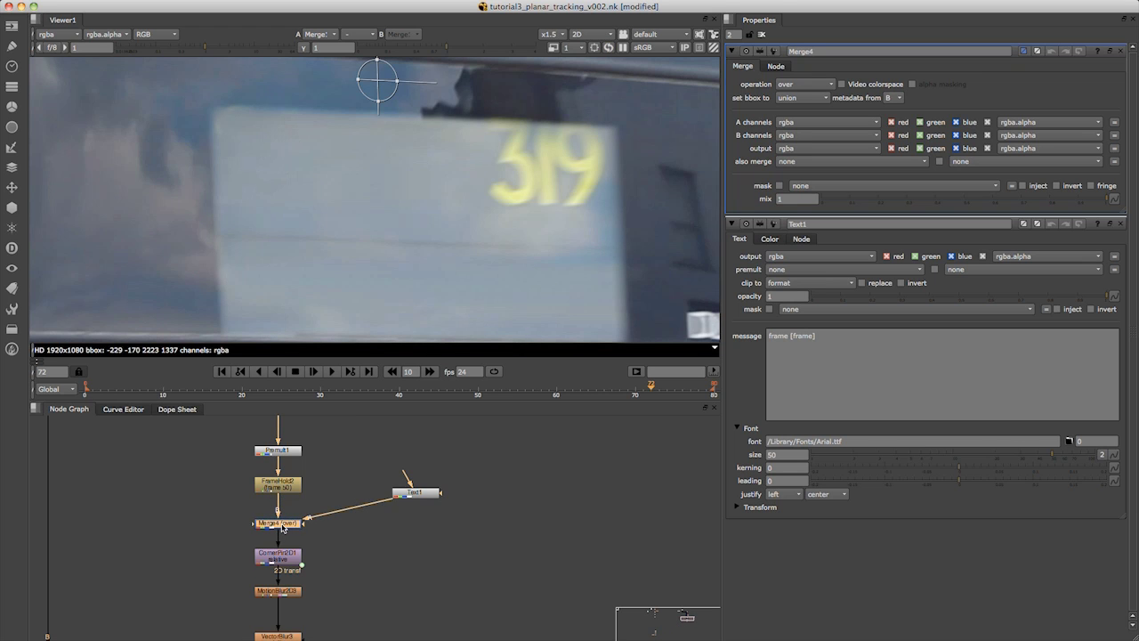
# Step: Replace the Text node's message with CREATEFX
pyautogui.doubleClick(426, 494)
pyautogui.click(815, 164)
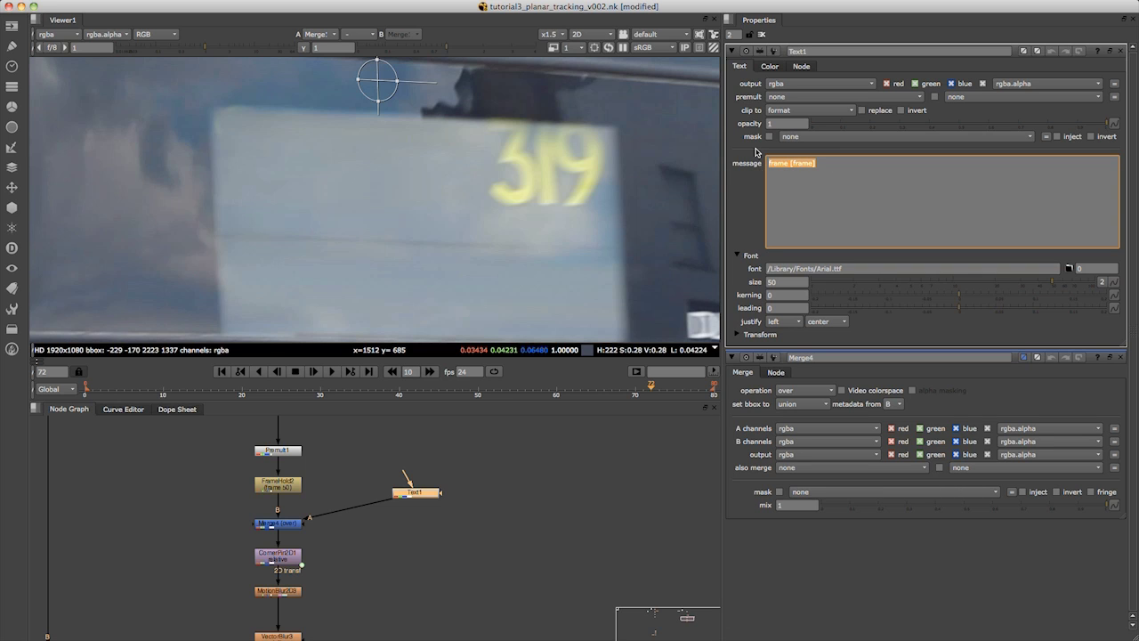
pyautogui.write('CRE')
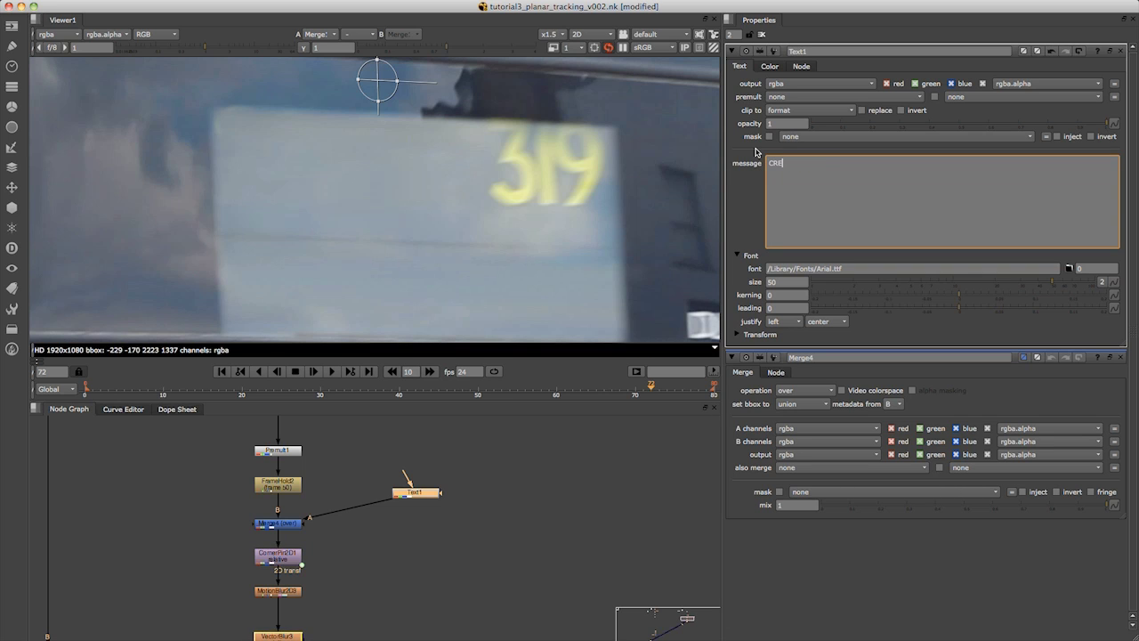
pyautogui.write('ATEFX')
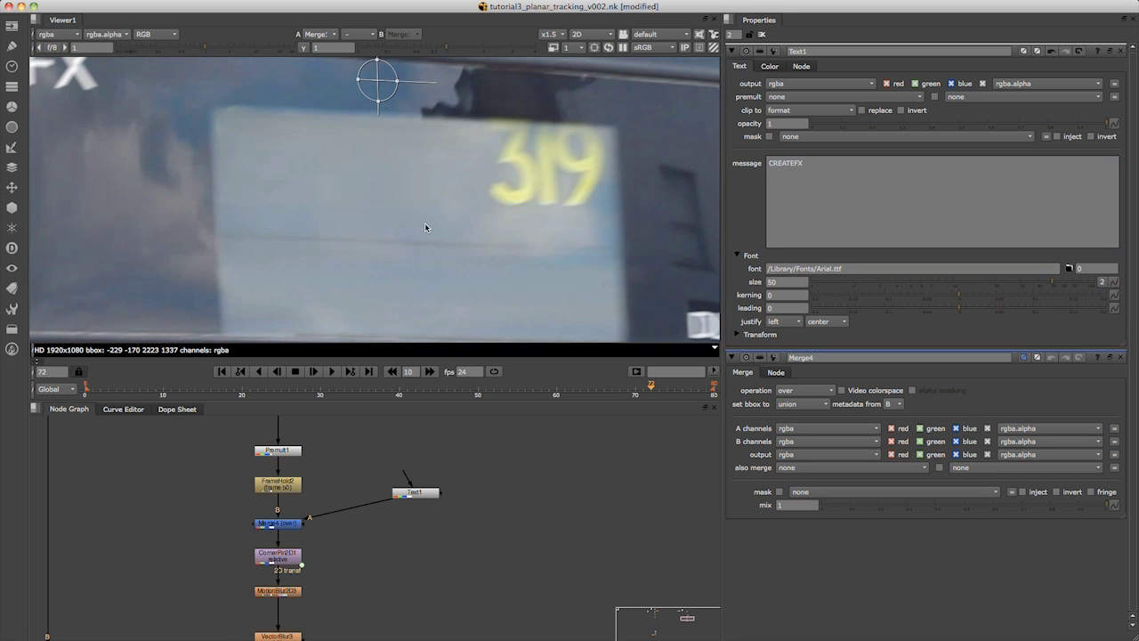
# Step: Reposition the CREATEFX text onto the blank sign beneath the number 319 and close the node properties
pyautogui.scroll(-3, 405, 228)
pyautogui.keyDown('ctrl'); pyautogui.moveTo(427, 143); pyautogui.dragTo(663, 247); pyautogui.keyUp('ctrl')
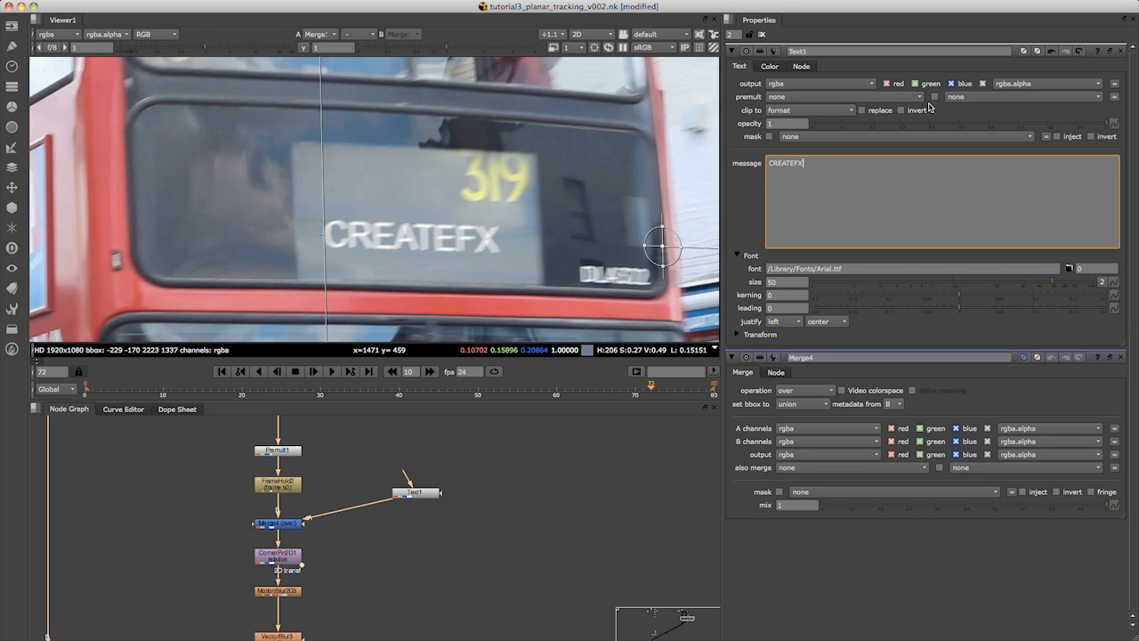
pyautogui.click(1120, 52)
pyautogui.click(1120, 51)
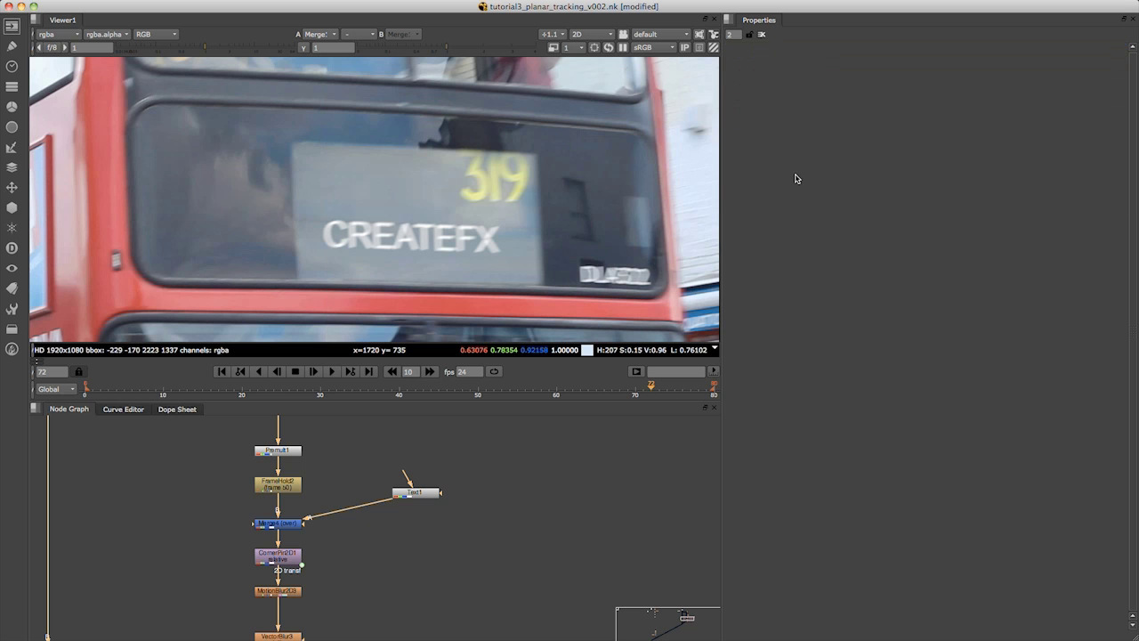
# Step: Play the composite, stop it at frame 14, and review the tracked text and the RotoPaint, Copy and Roto nodes
pyautogui.click(332, 373)
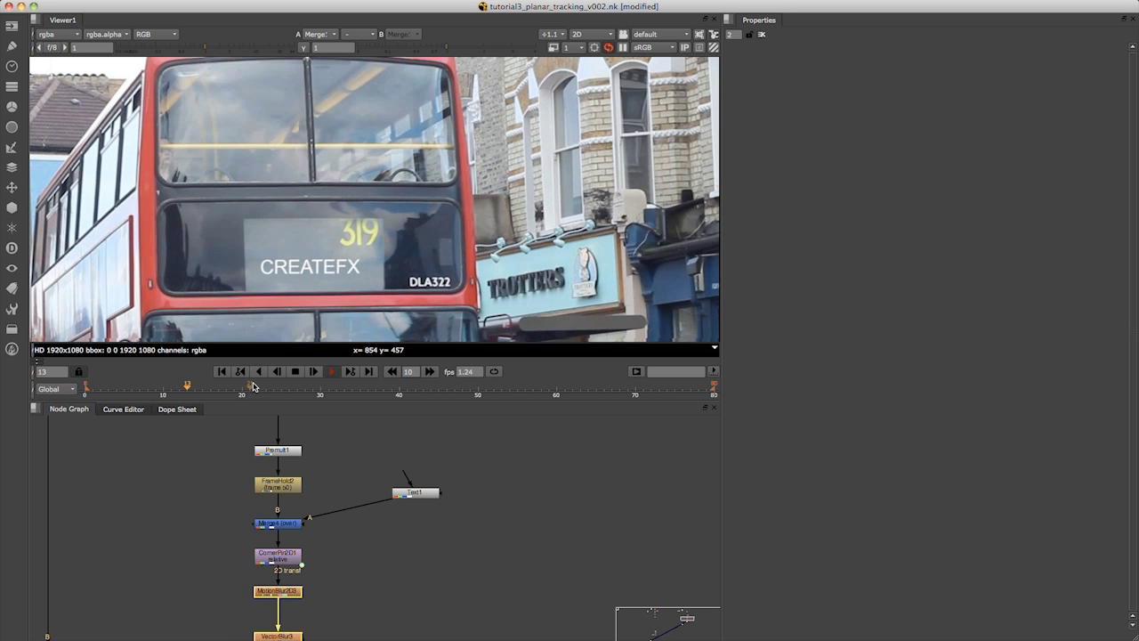
pyautogui.click(296, 371)
pyautogui.scroll(5, 222, 485)
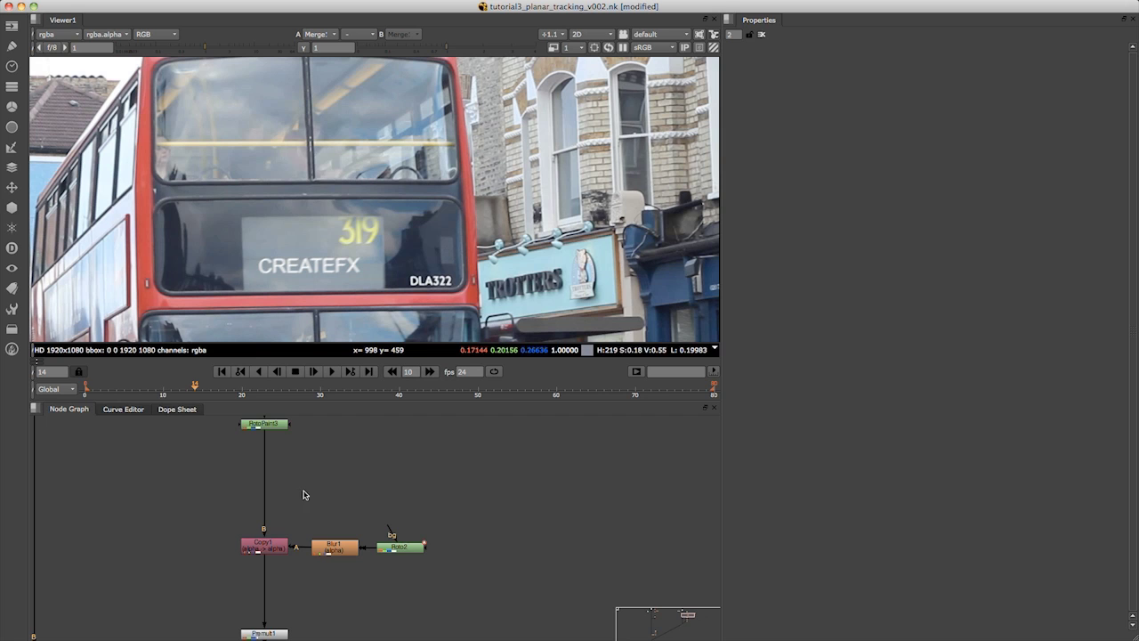
pyautogui.moveTo(282, 446); pyautogui.dragTo(261, 480, button='middle')
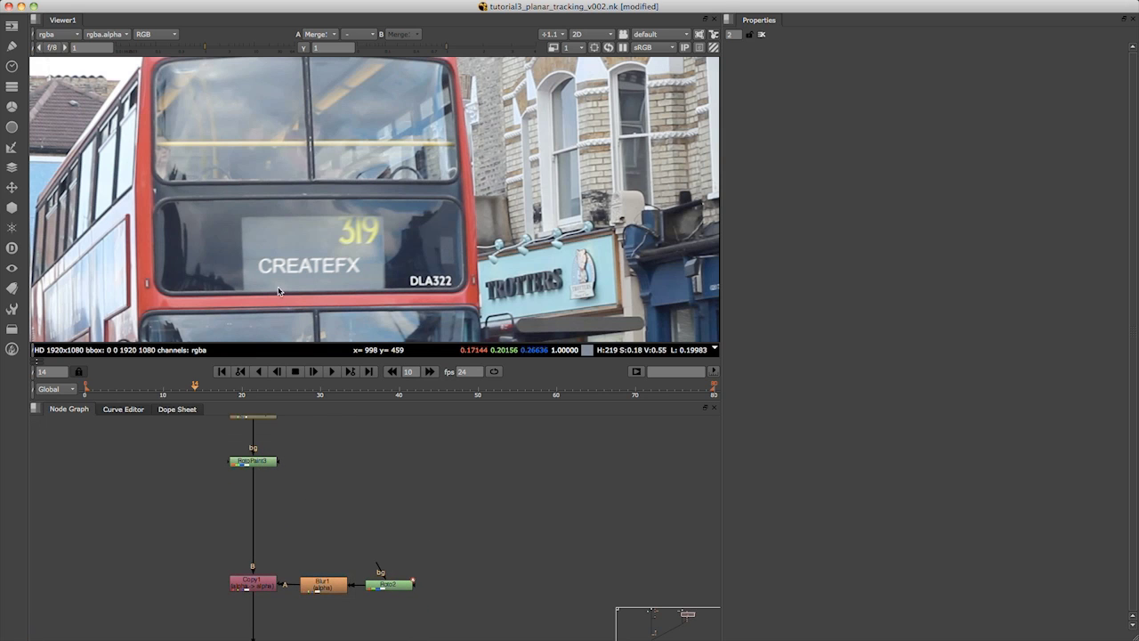
pyautogui.press('l')
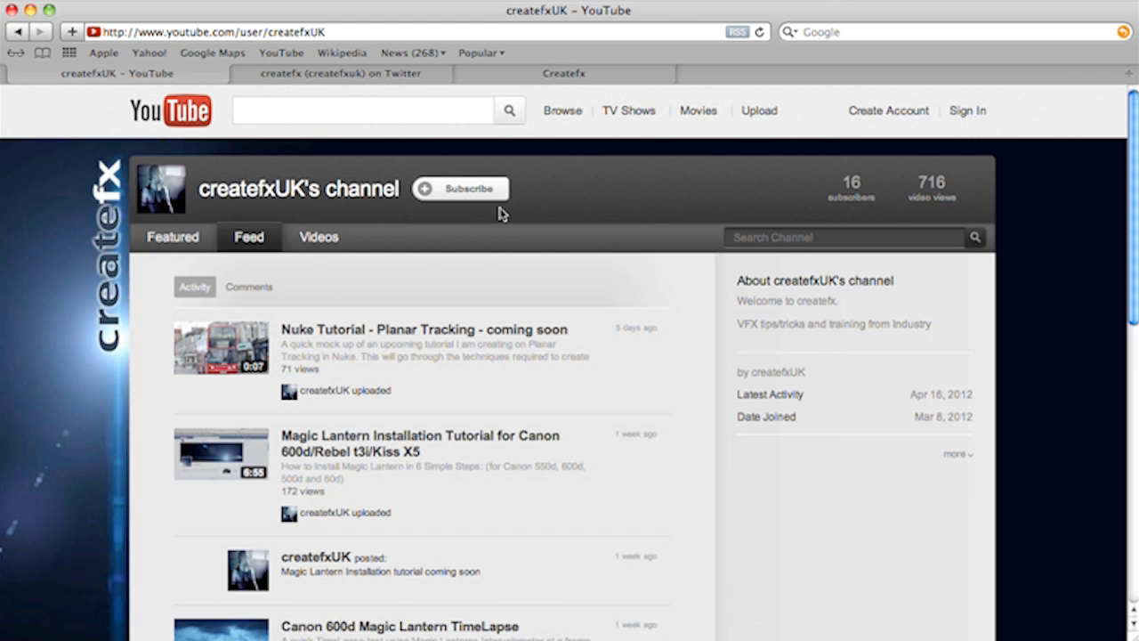
# Step: Switch to the web browser and view the createfx Twitter page and the Createfx Facebook page
pyautogui.click(373, 80)
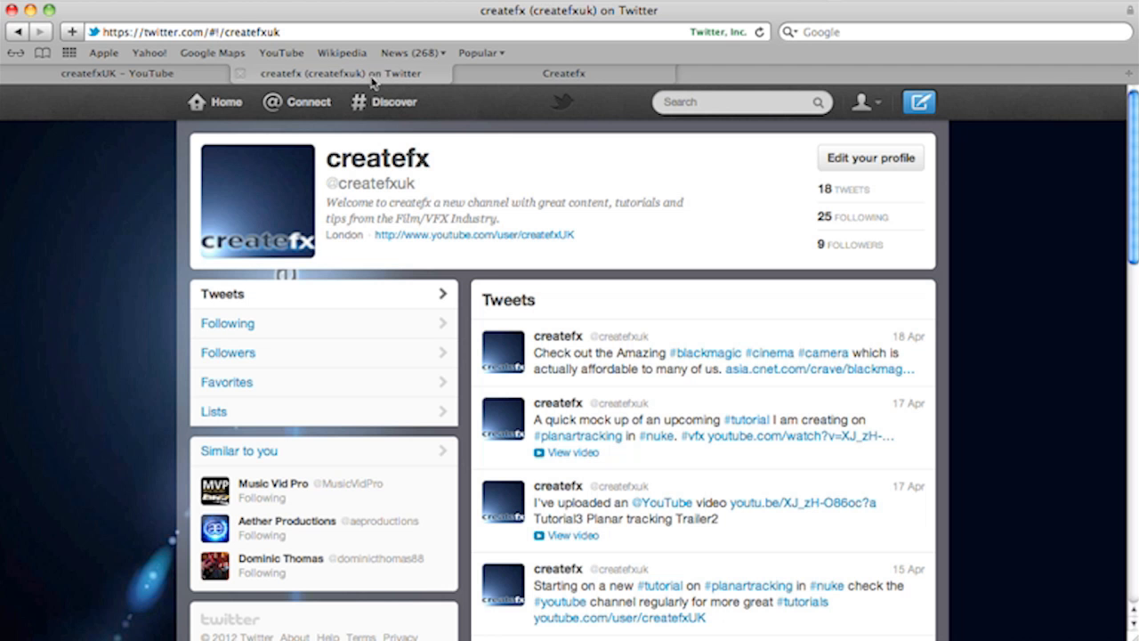
pyautogui.click(525, 78)
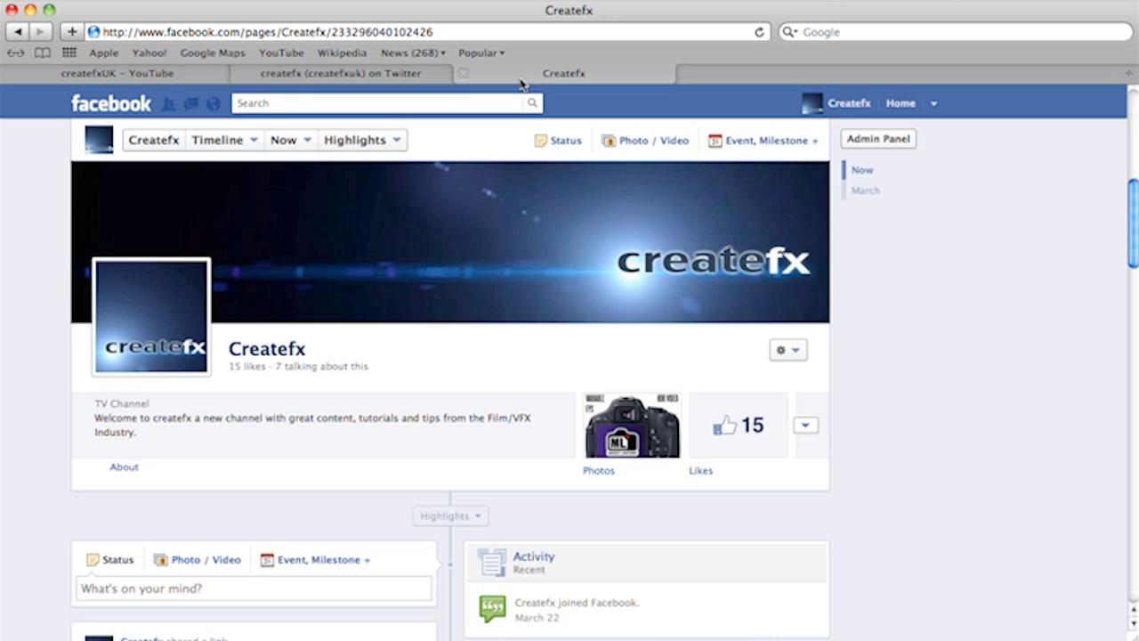